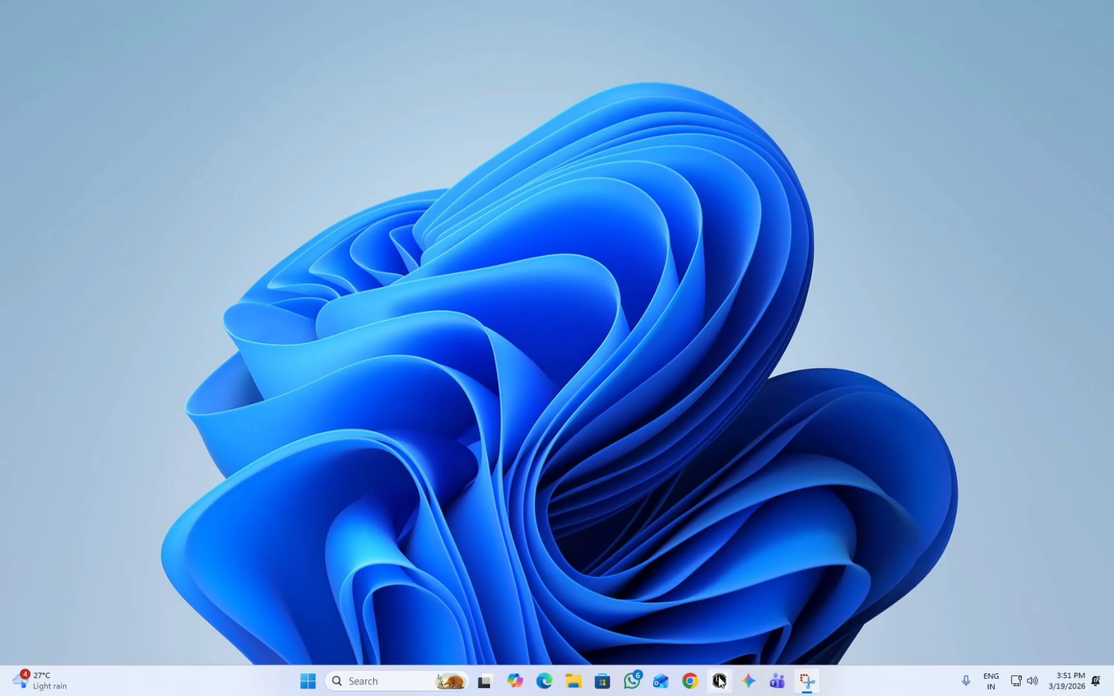
left_click(699, 686)
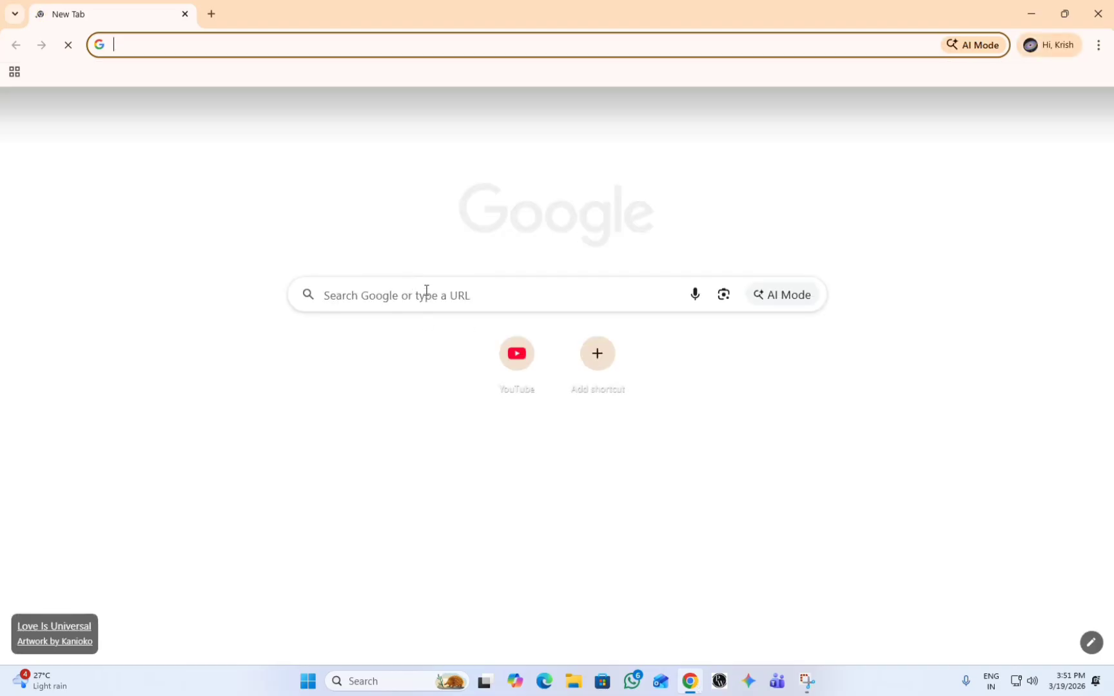
left_click(426, 294)
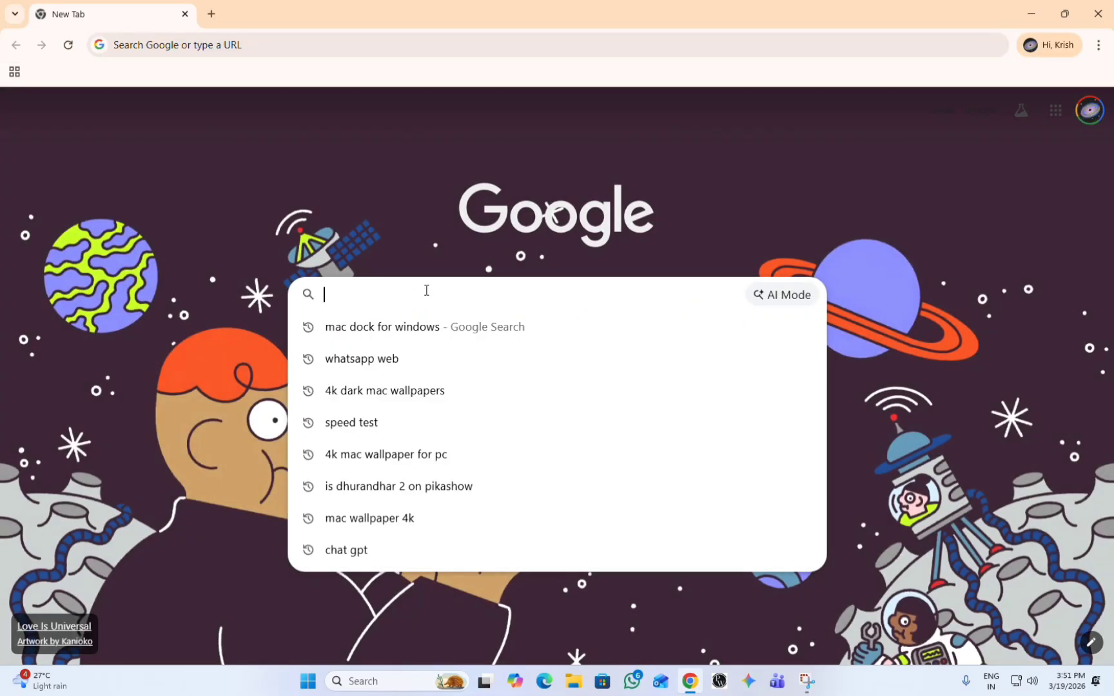
left_click(249, 200)
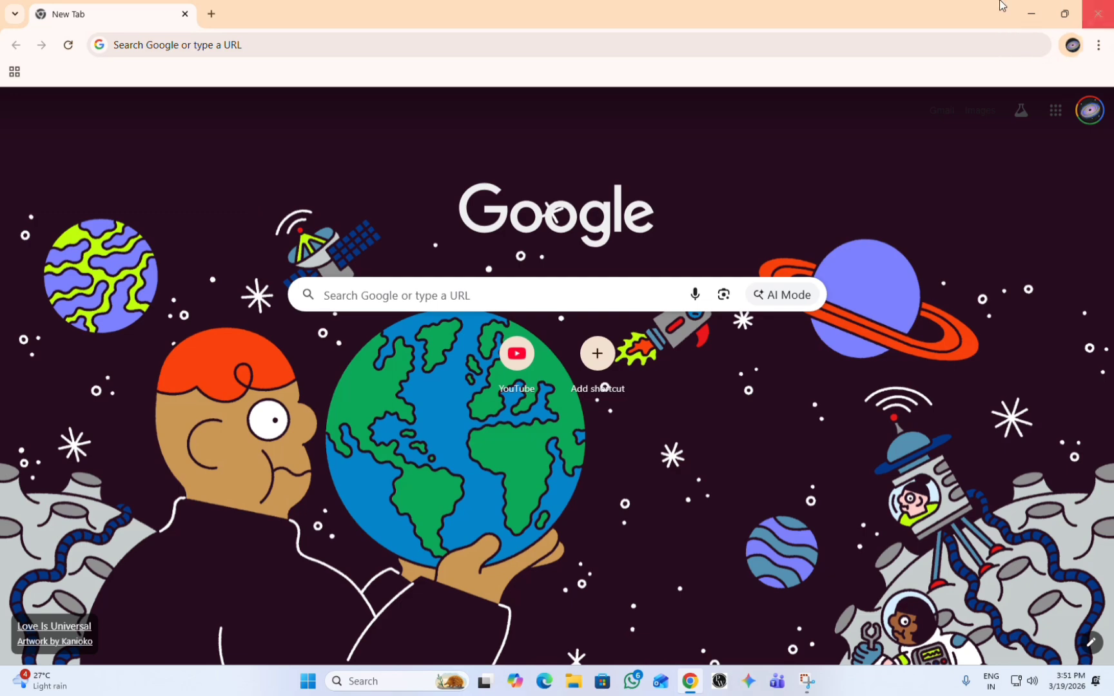
left_click(1031, 13)
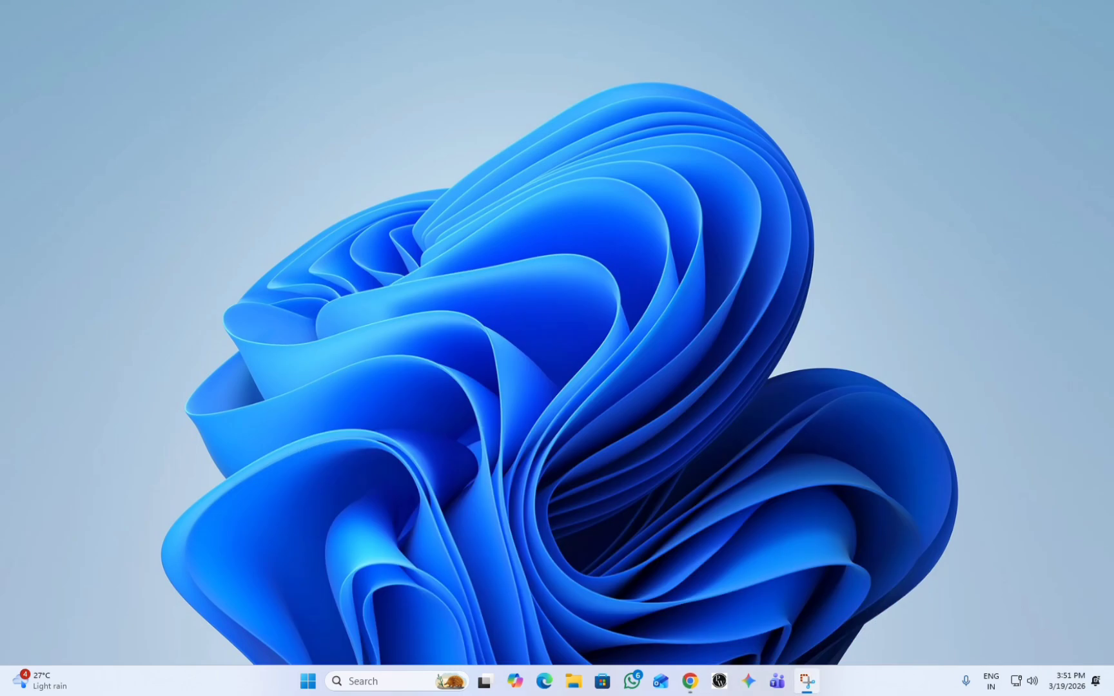
Switch to Chrome and search Google for "4k mac wallpapers"
left_click(690, 681)
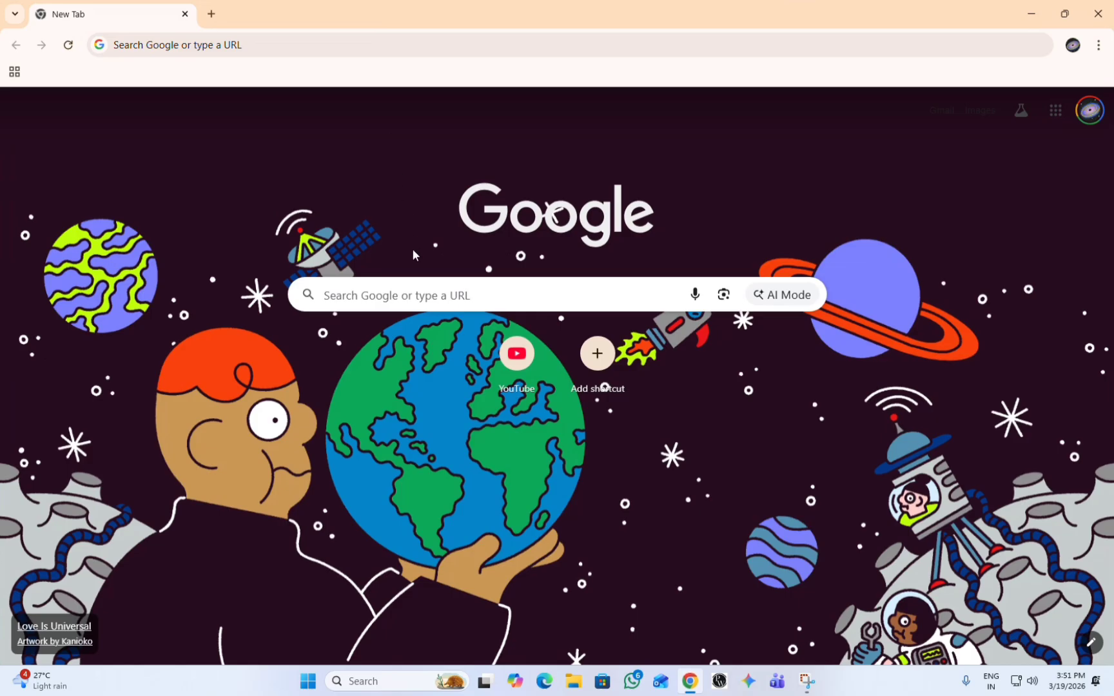
left_click(434, 301)
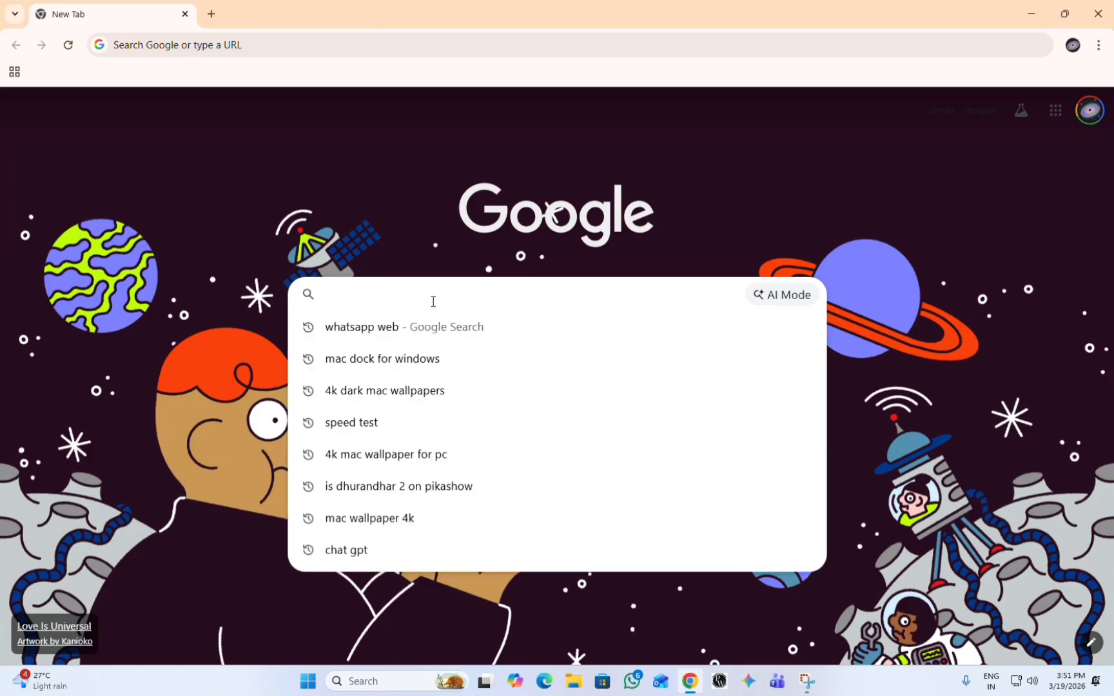
type("4k")
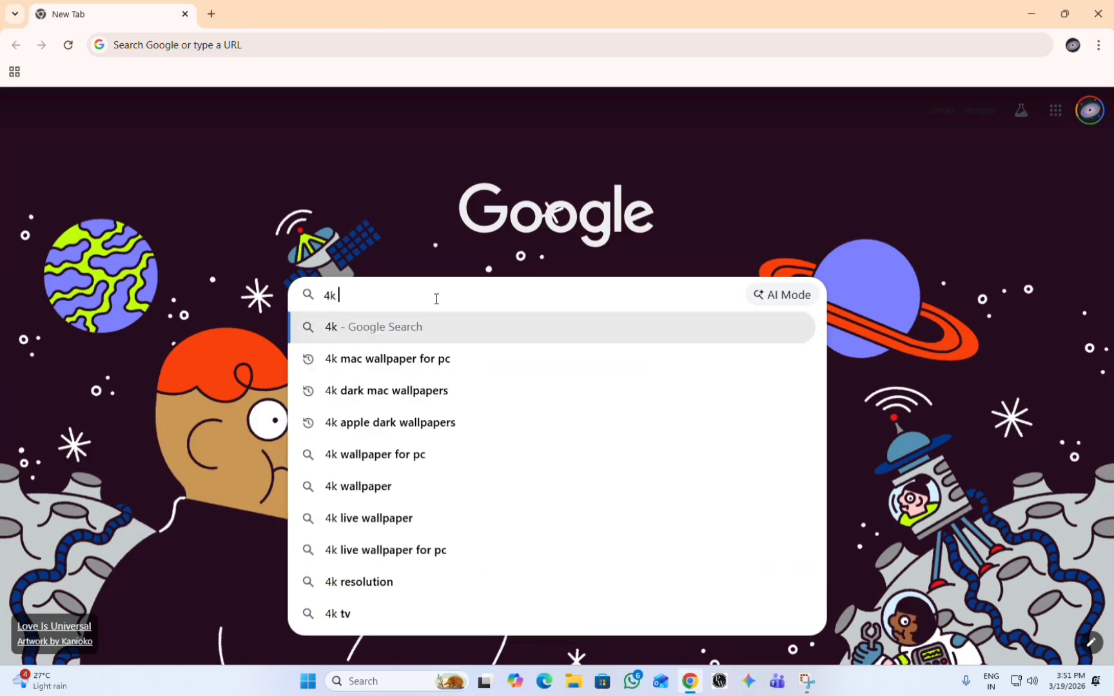
type(" mac w")
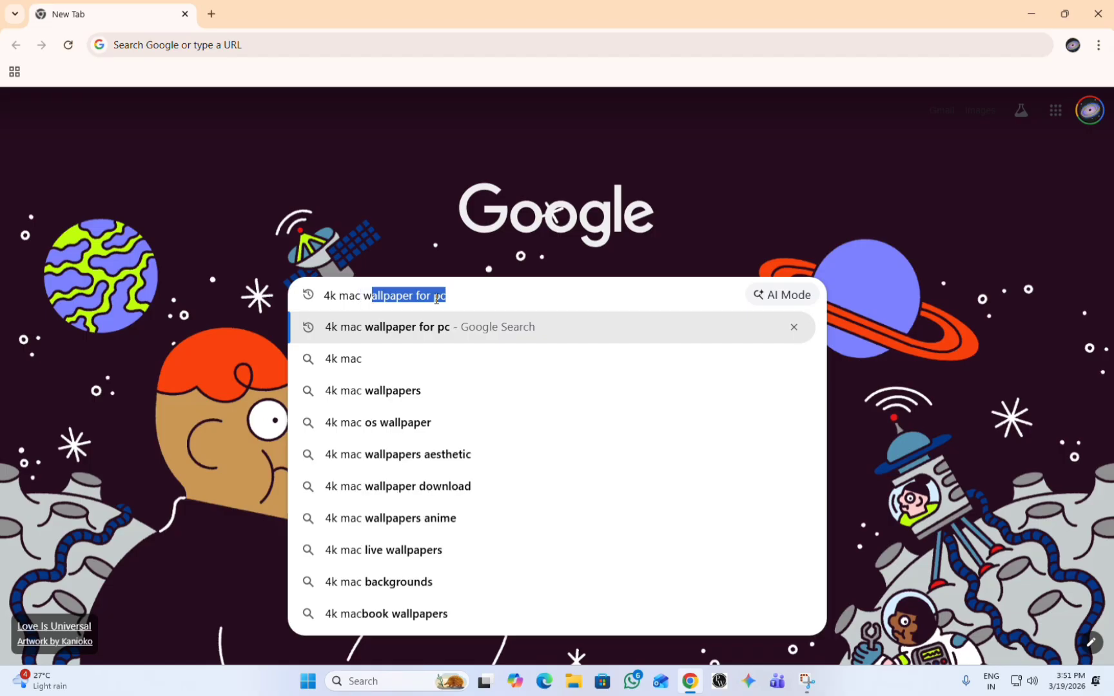
type("al")
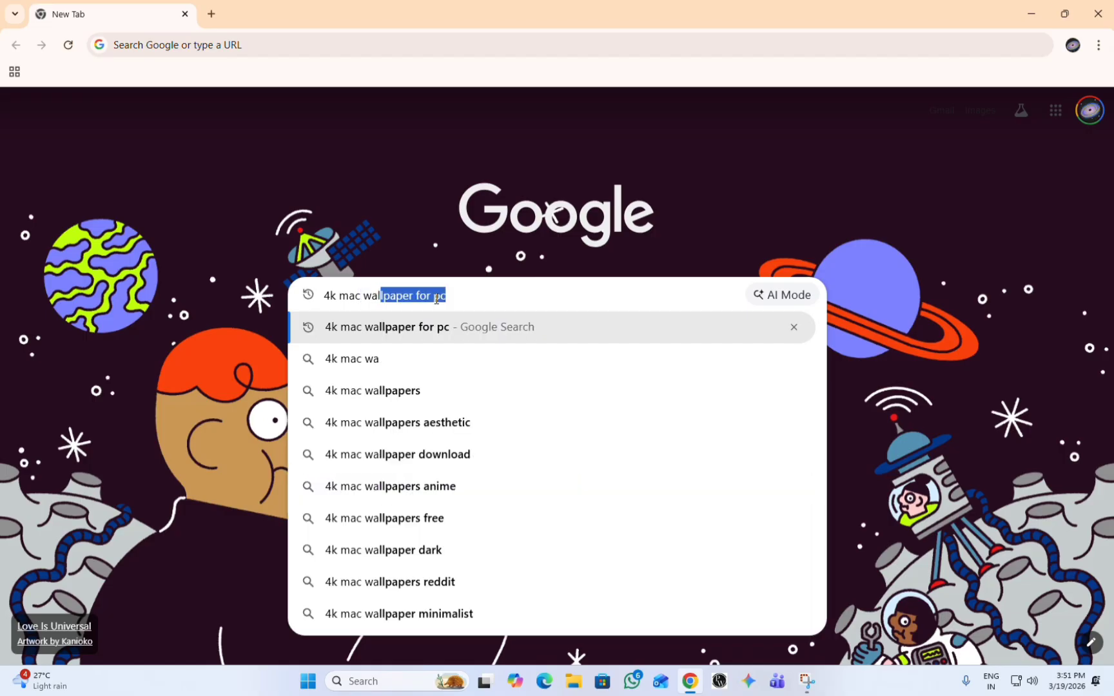
type("lpapers")
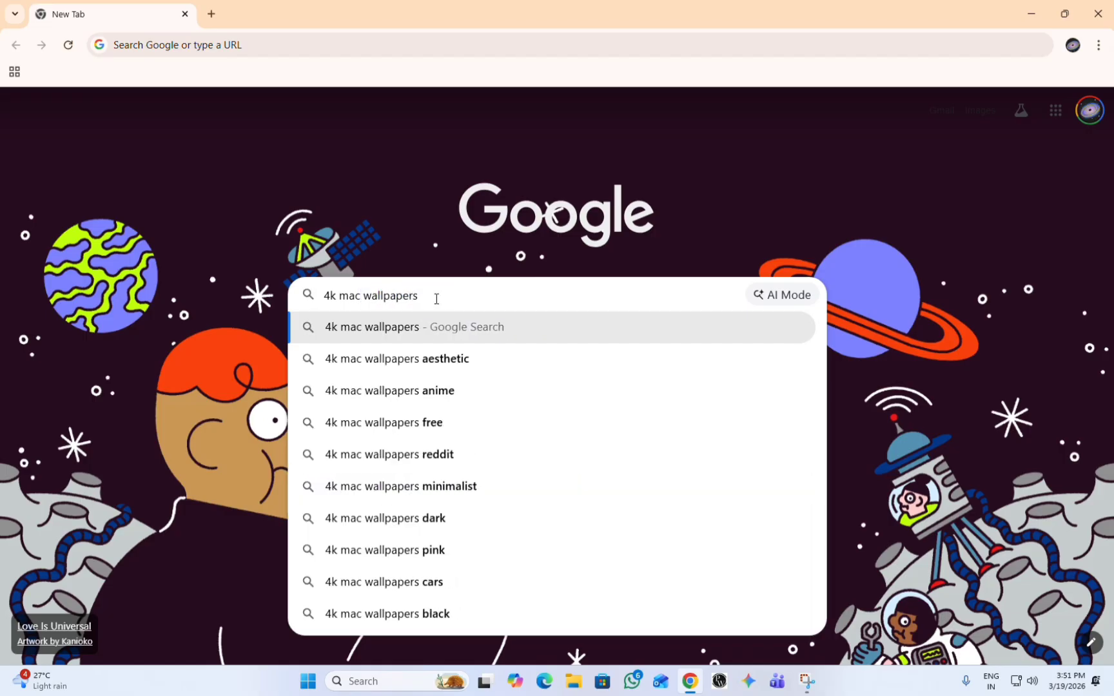
key("Return")
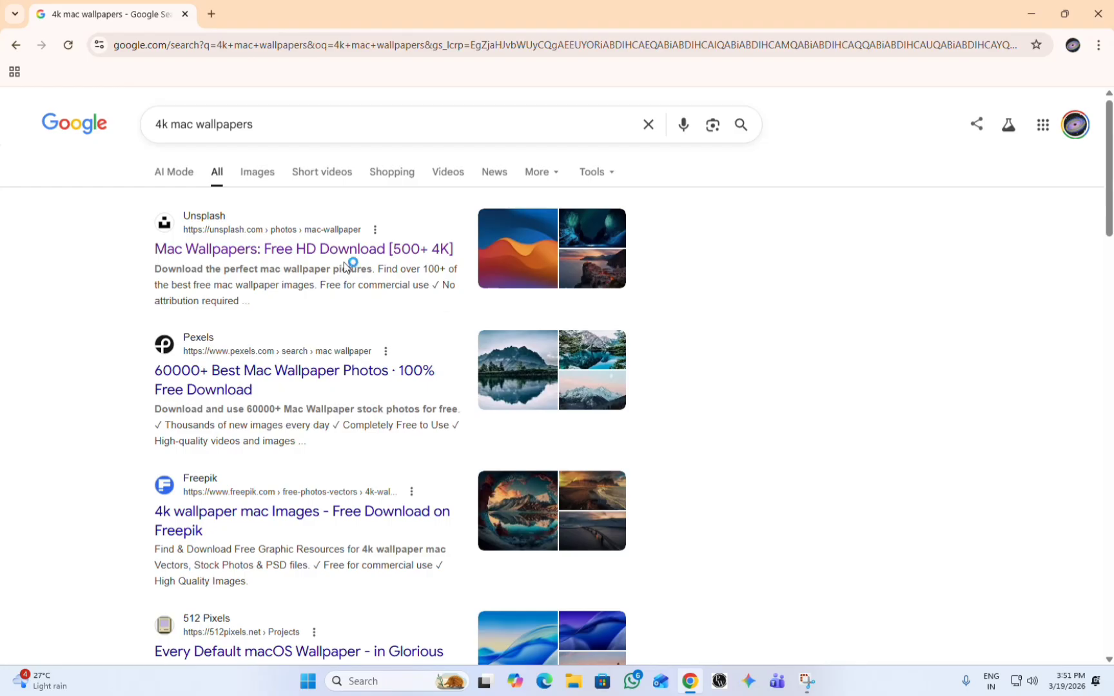
Open the Unsplash Mac Wallpapers result, browse the photos and open the blue and orange wavy wallpaper
left_click(306, 249)
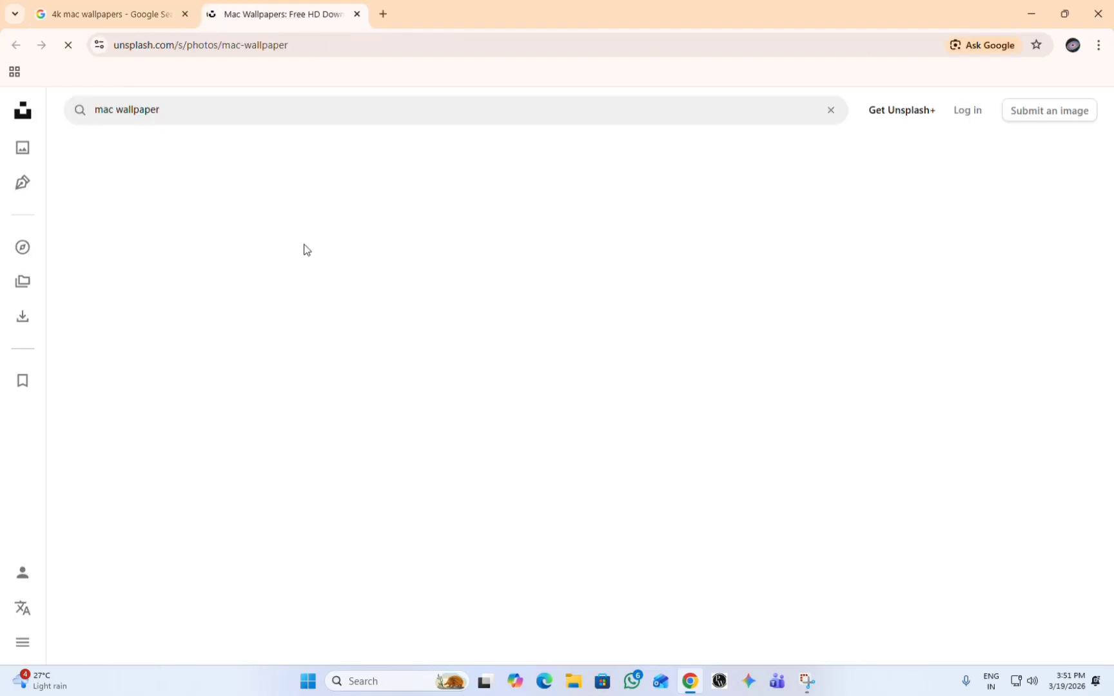
scroll(580, 455, "down", 10)
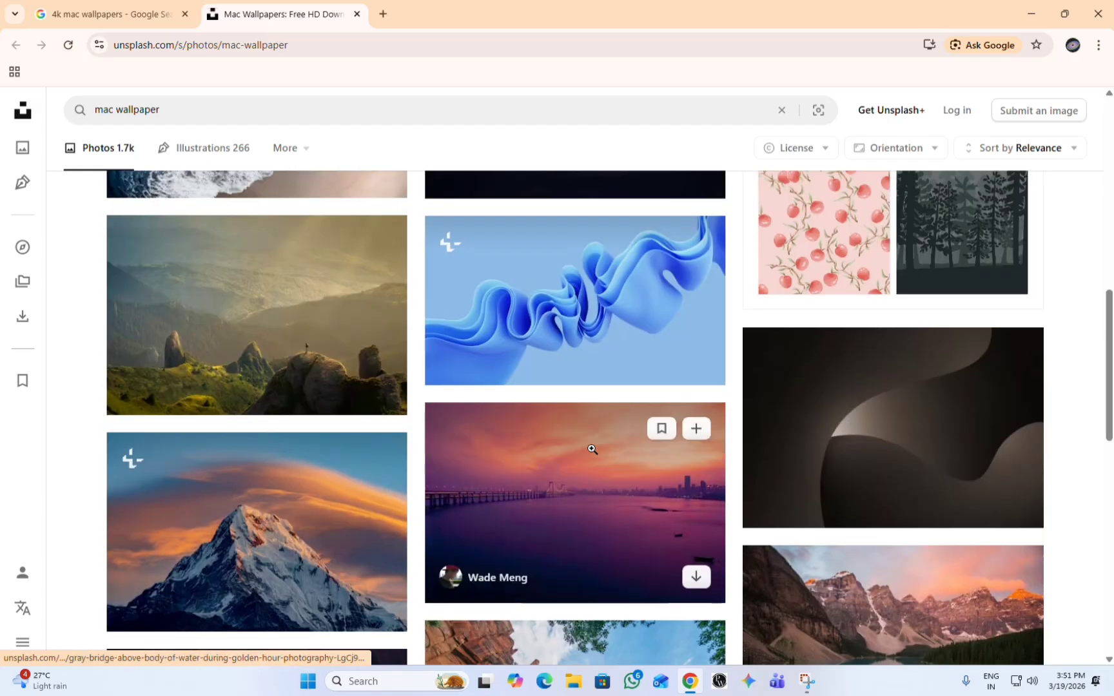
scroll(591, 425, "up", 4)
scroll(591, 425, "down", 7)
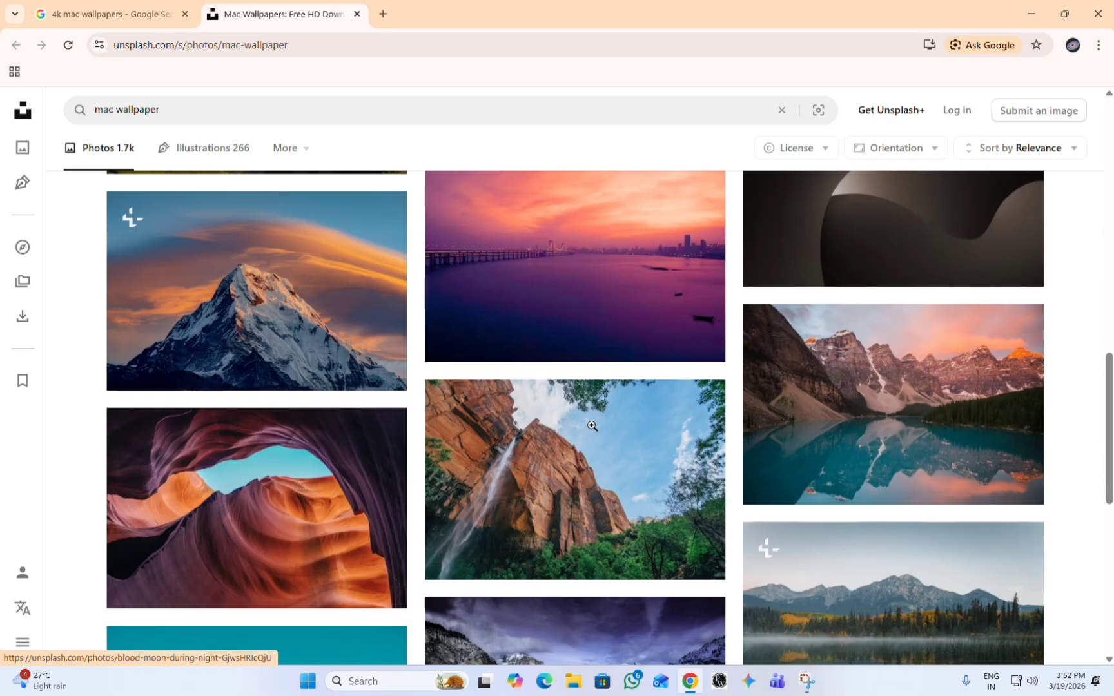
scroll(410, 372, "up", 10)
scroll(411, 371, "up", 5)
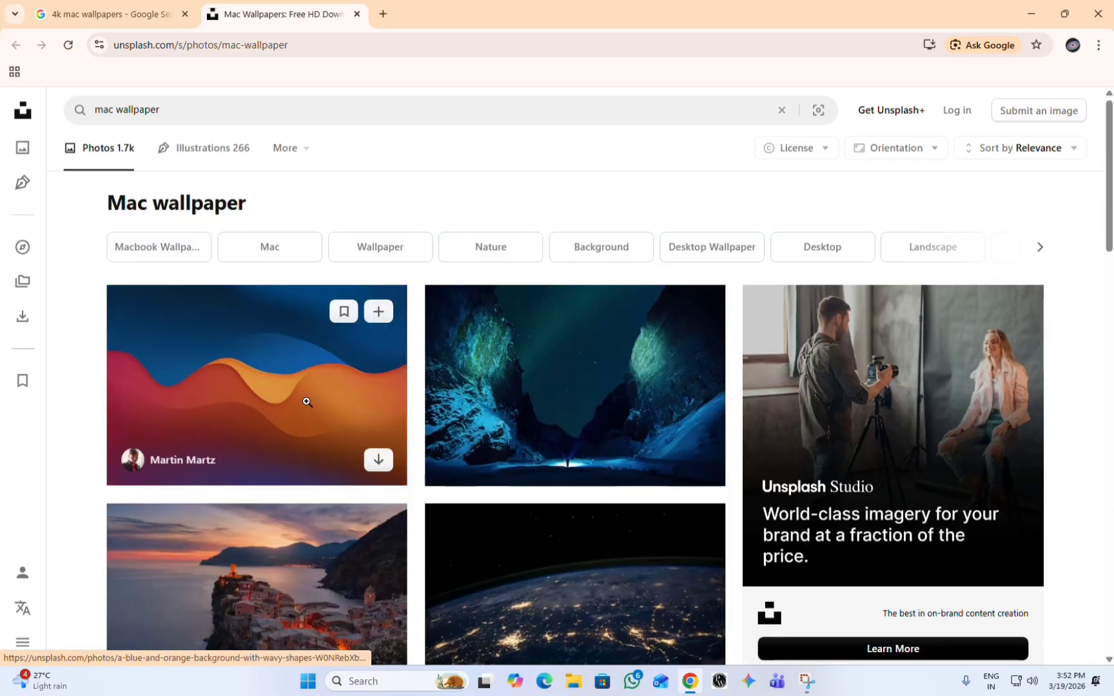
left_click(303, 401)
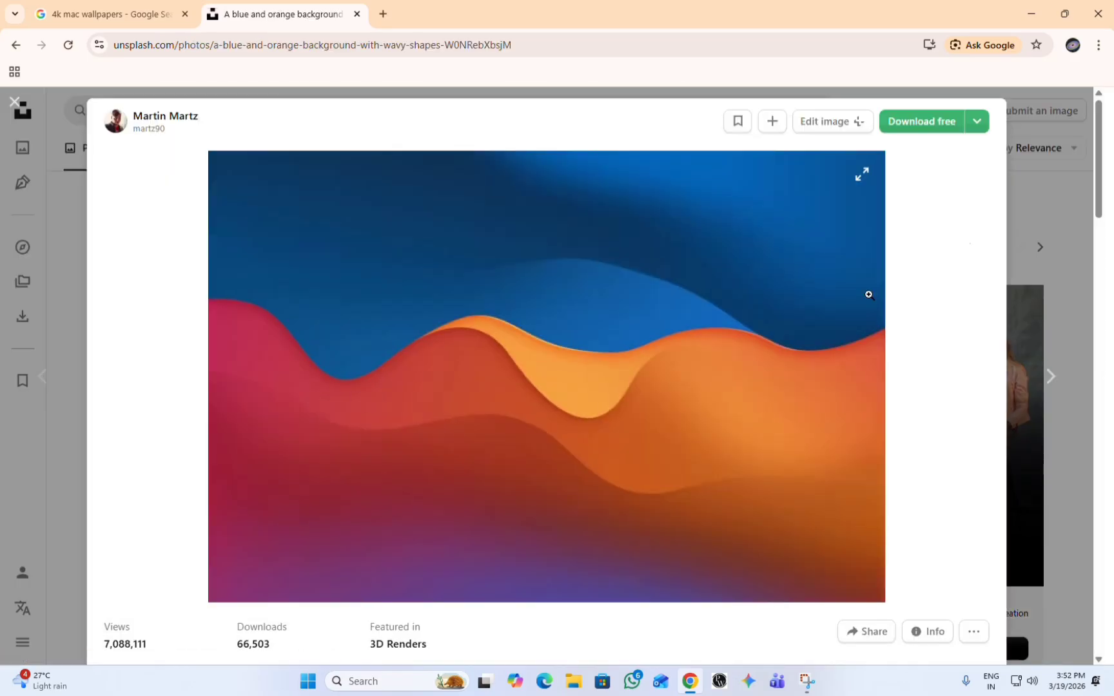
Download the wavy wallpaper in Original Size (6000 x 4000) and close the Unsplash page
left_click(973, 134)
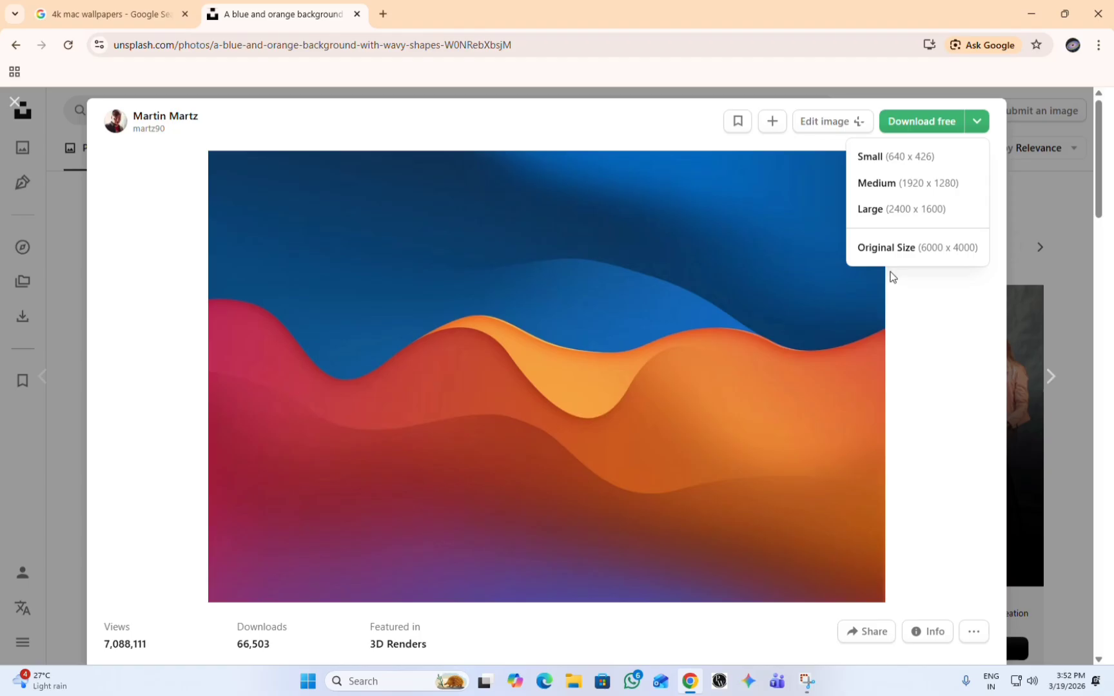
left_click(900, 254)
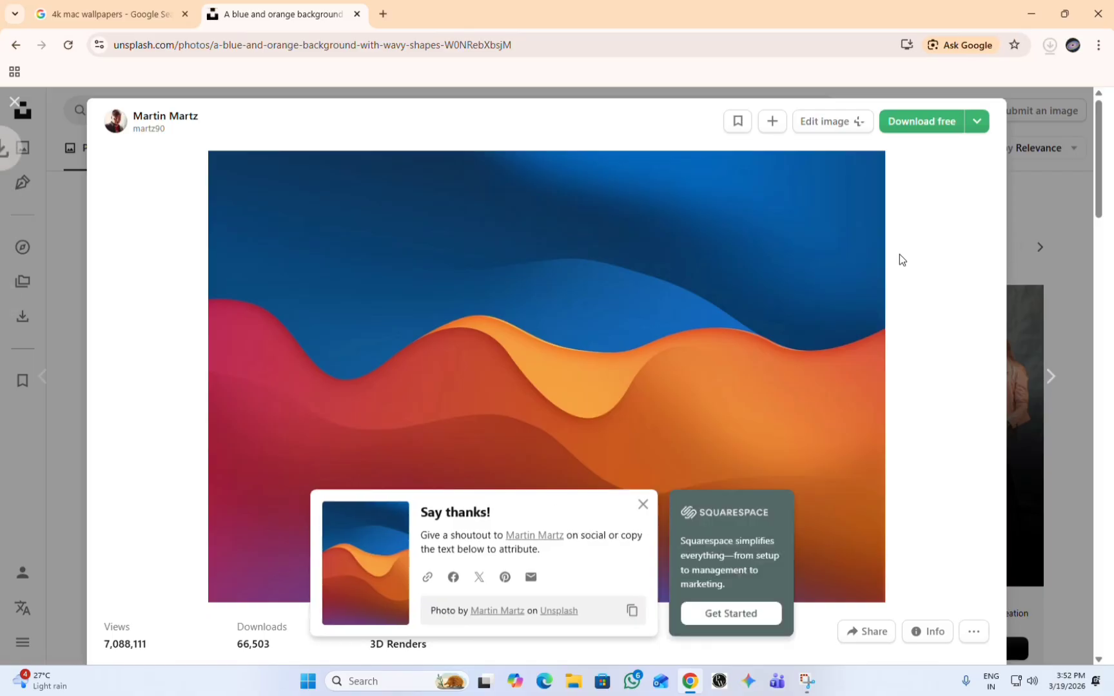
left_click(1057, 208)
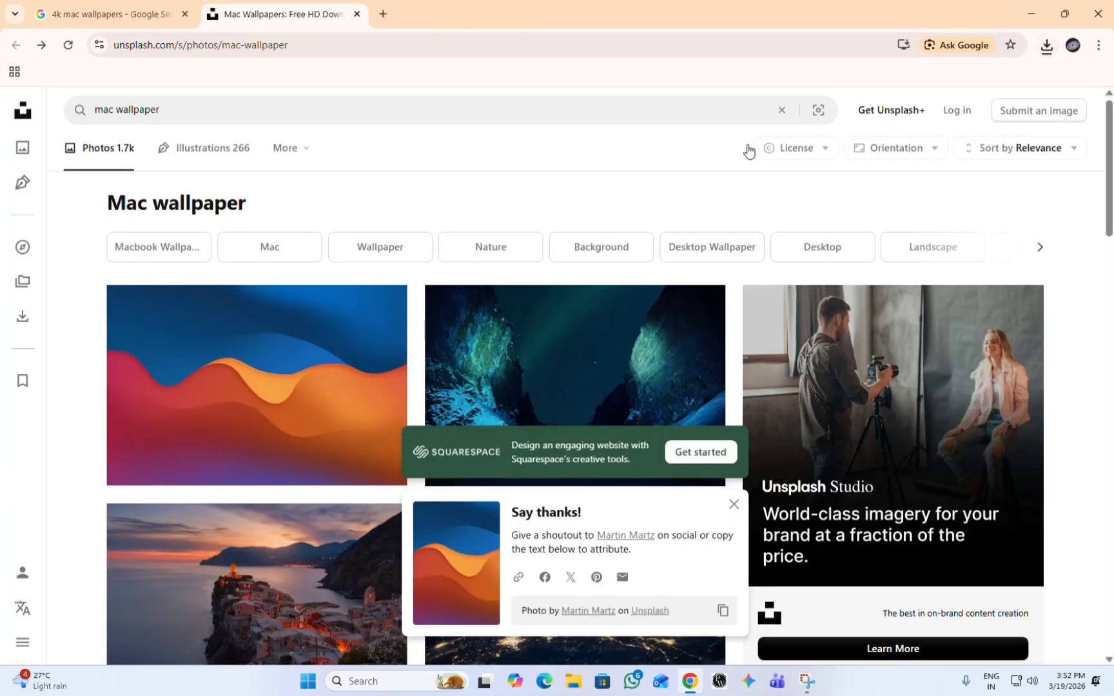
left_click(356, 14)
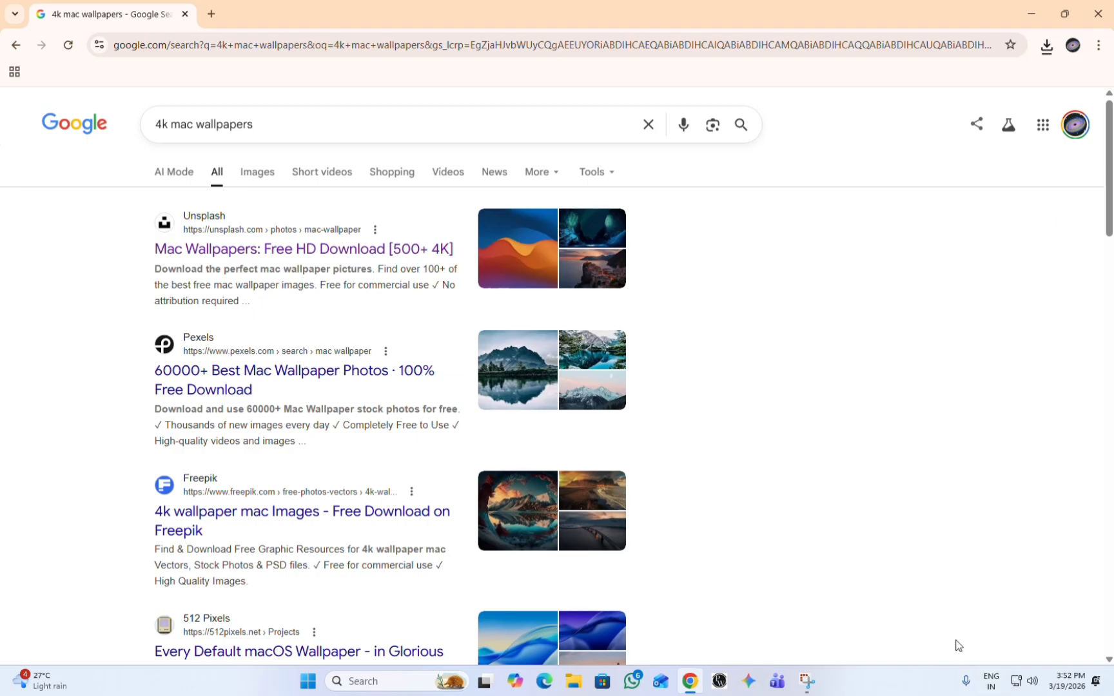
Replace the Google query with a search for "mac dock for windows"
left_click(649, 129)
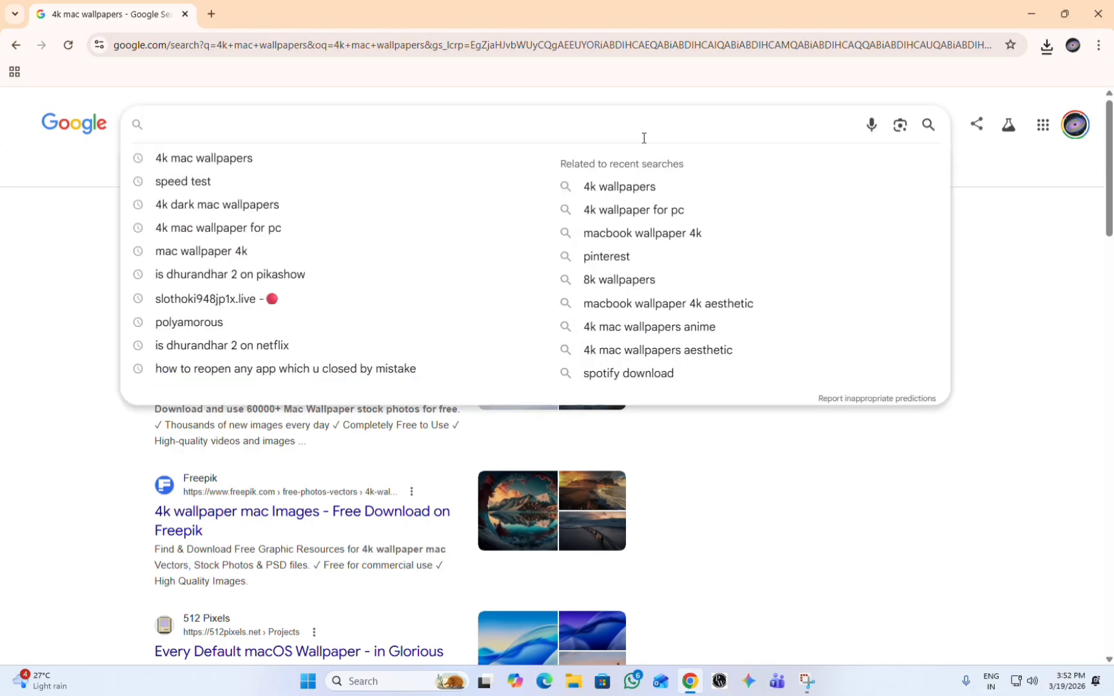
type("ma")
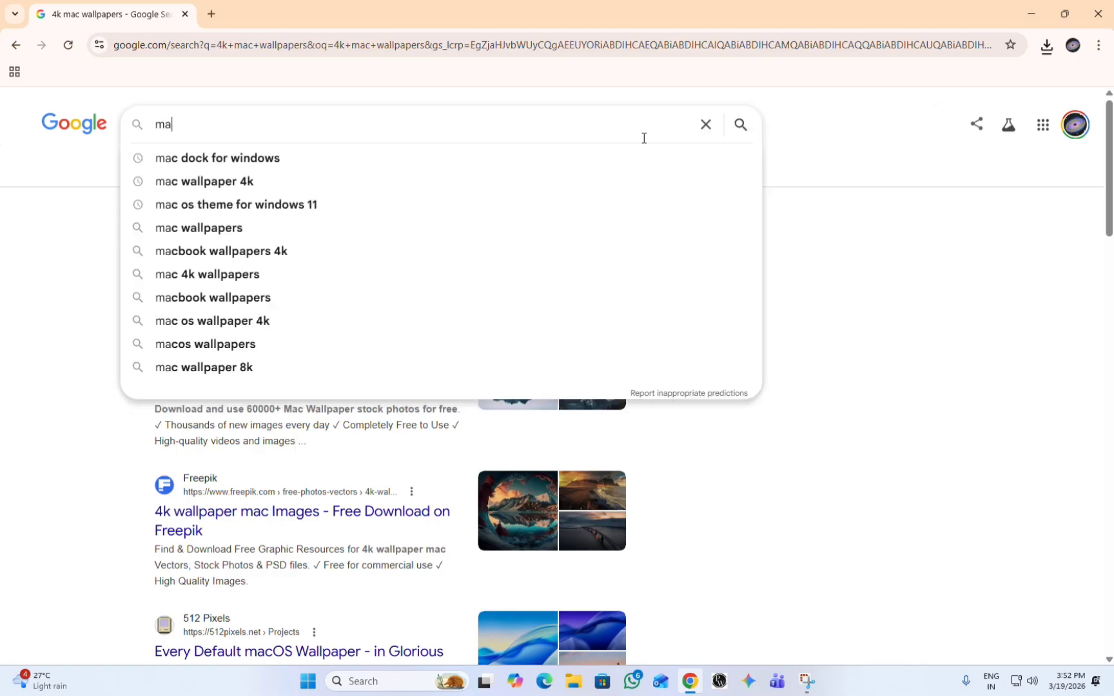
type("c dock f")
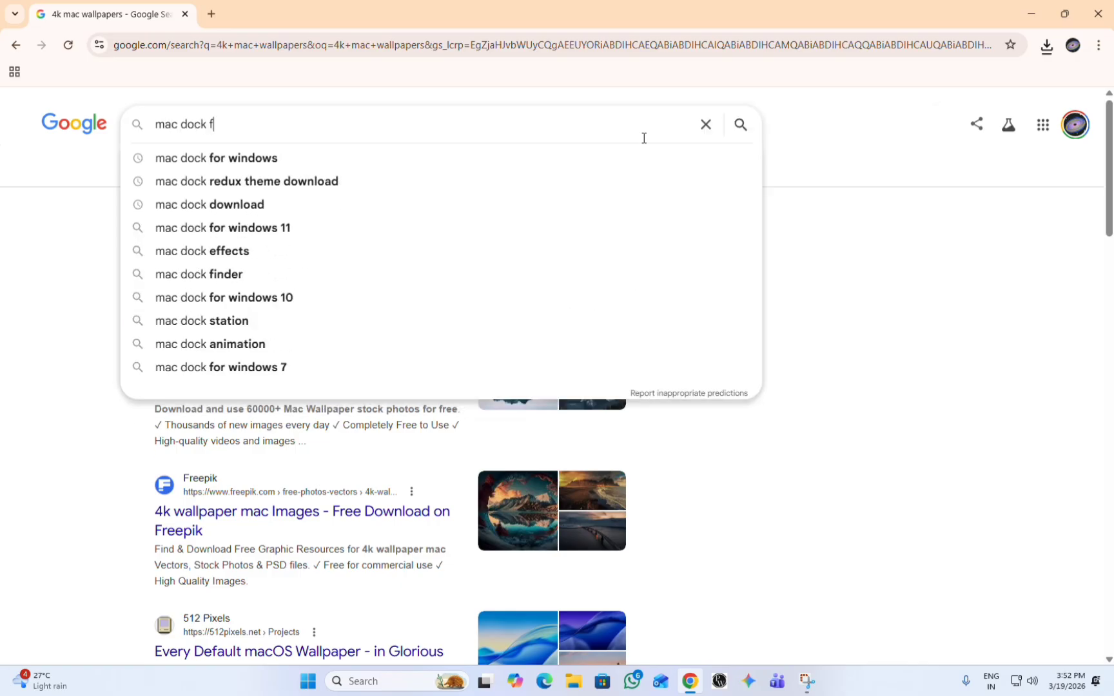
type("or windows")
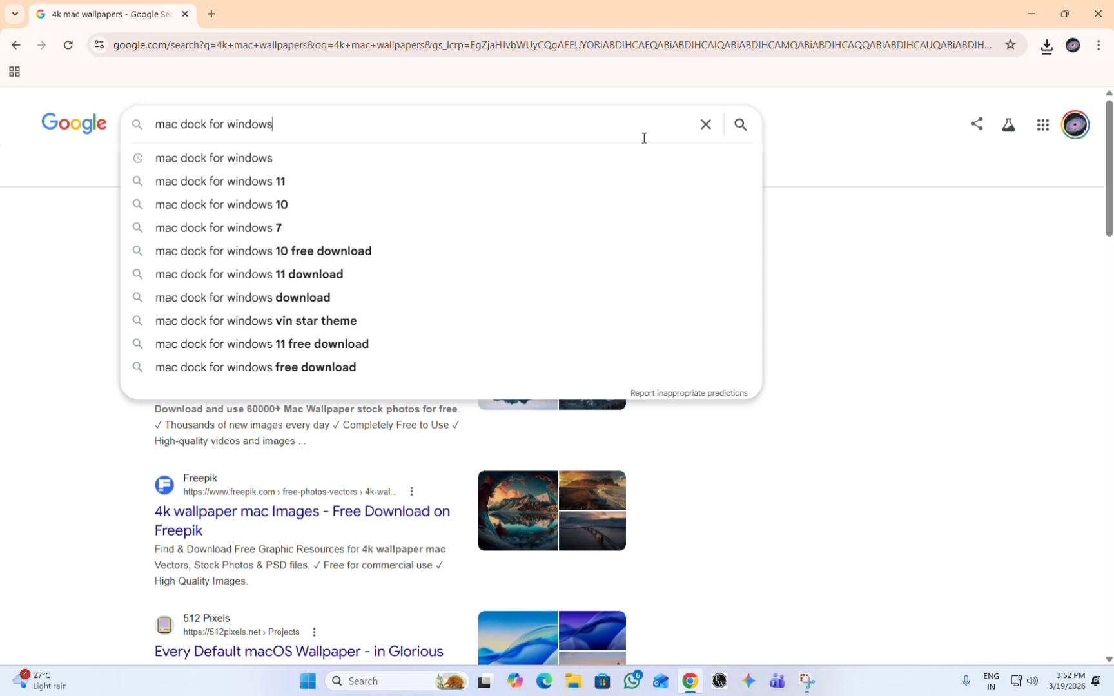
key("Return")
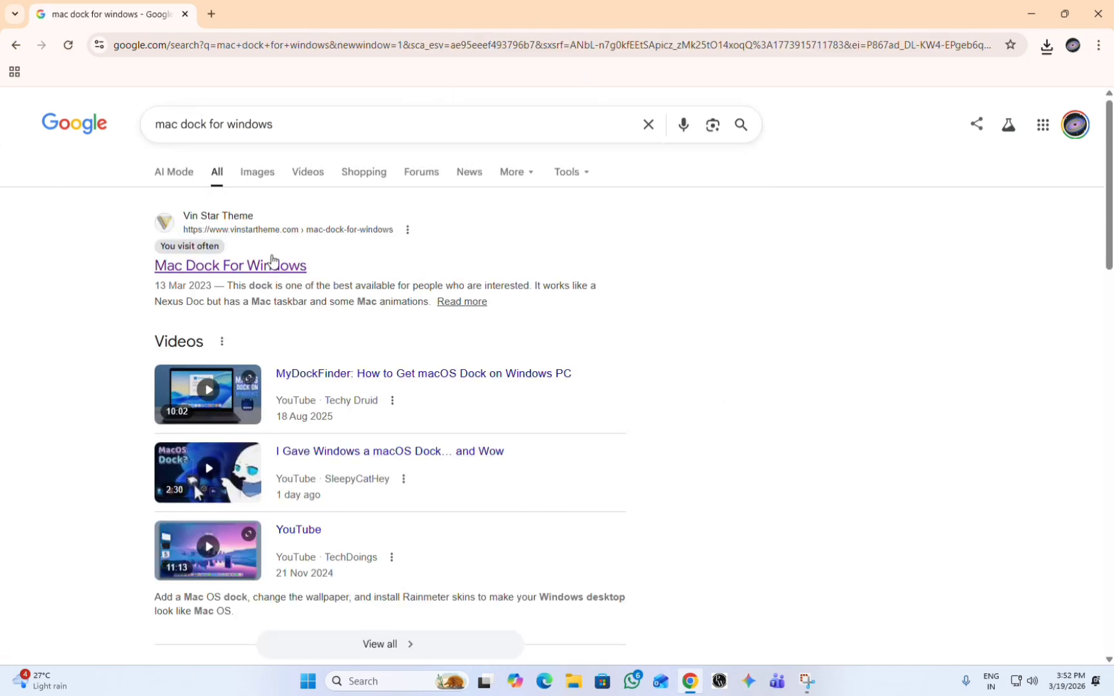
left_click(273, 259)
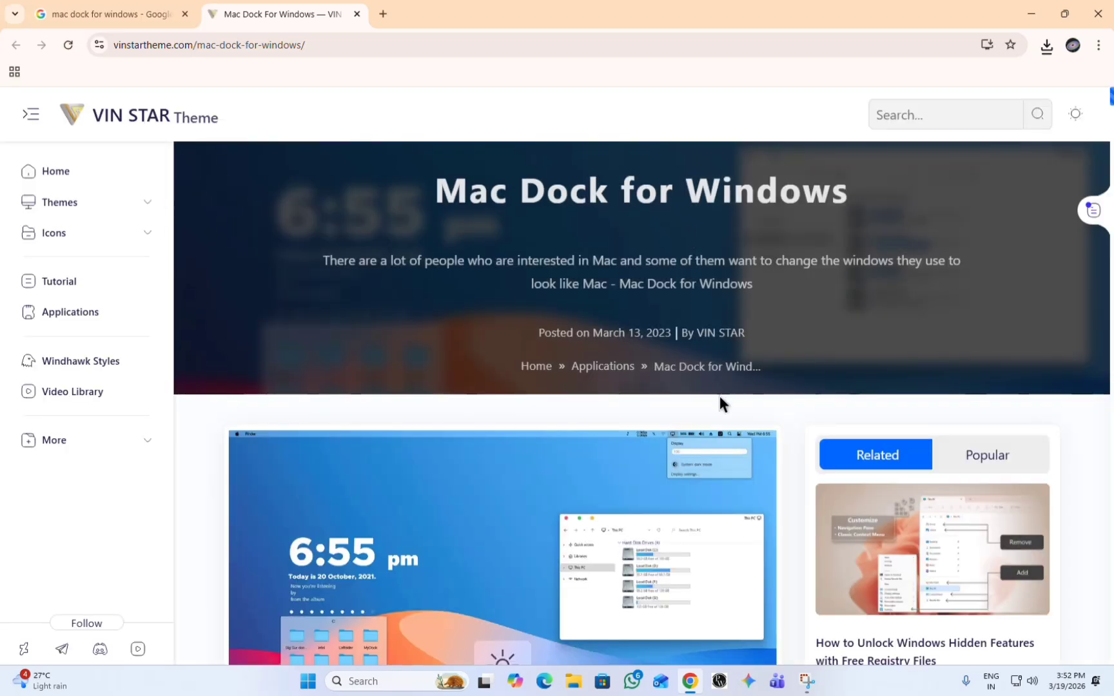
scroll(720, 395, "down", 5)
left_click(592, 285)
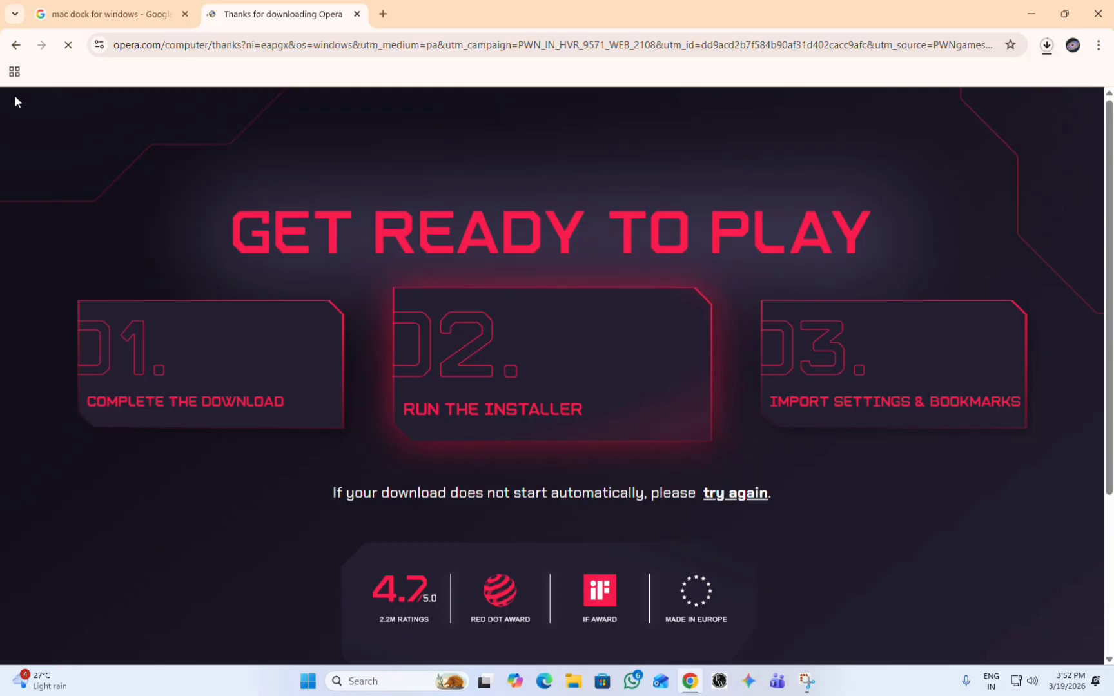
left_click(1070, 46)
left_click(1046, 46)
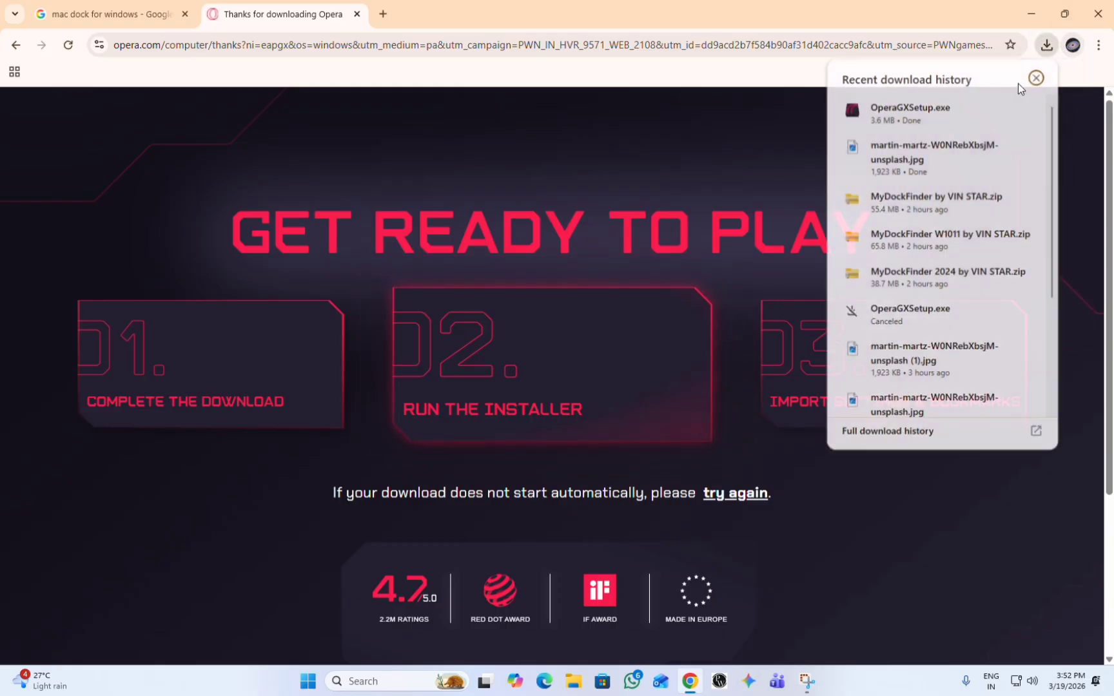
left_click(273, 206)
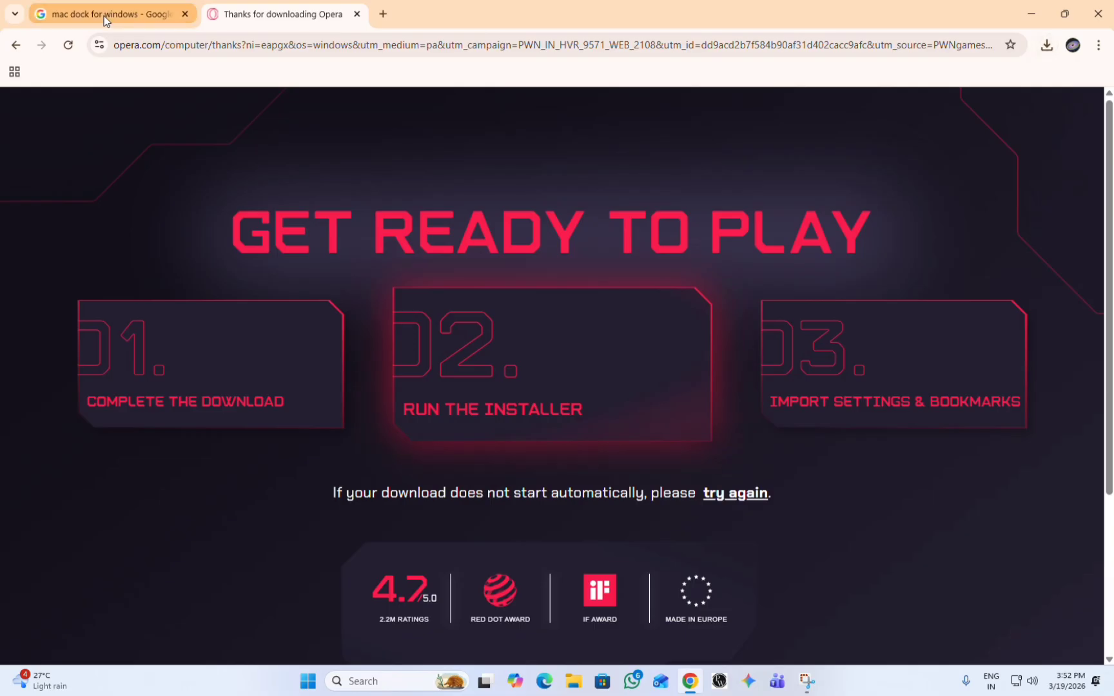
left_click(105, 18)
left_click(357, 14)
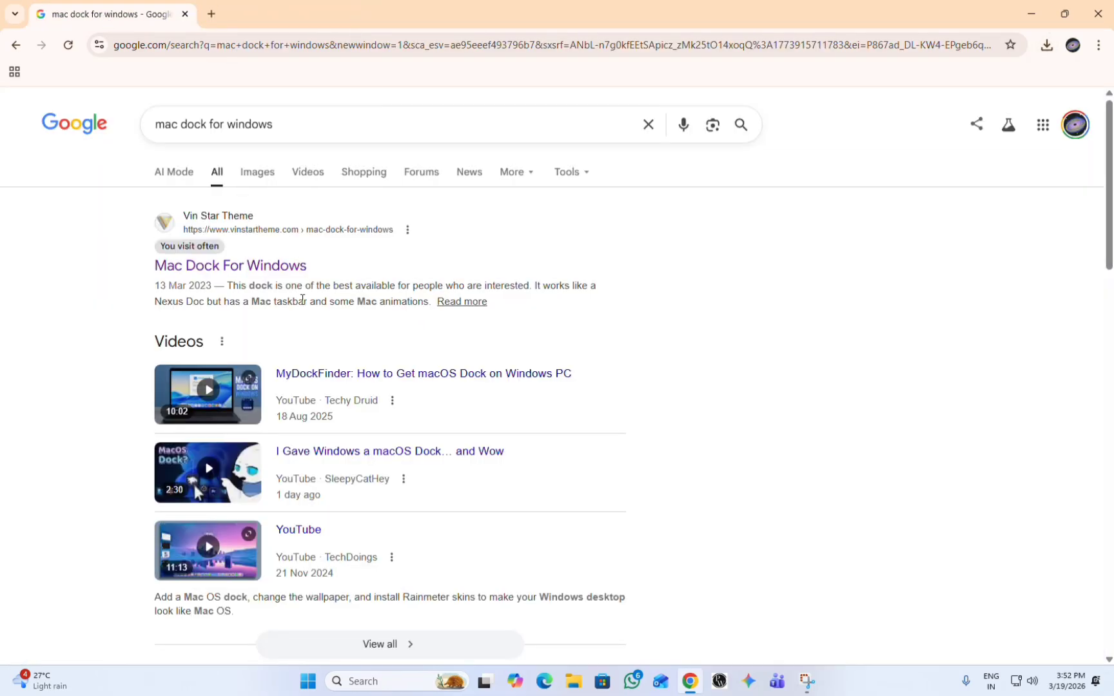
left_click(274, 267)
scroll(619, 336, "down", 15)
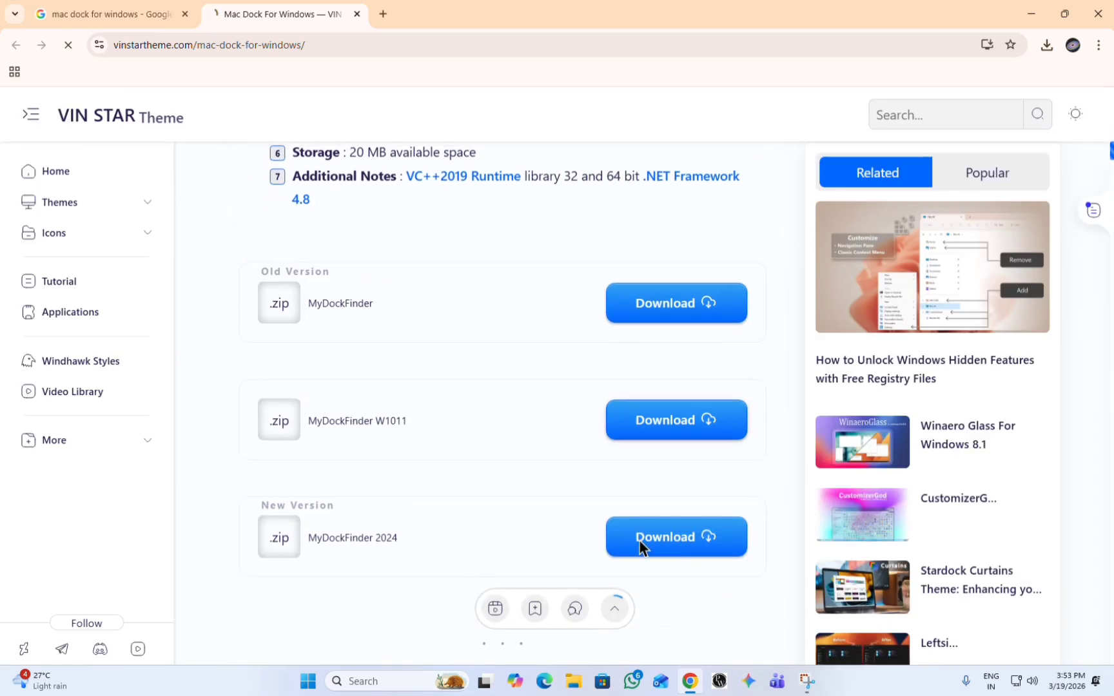
left_click(640, 542)
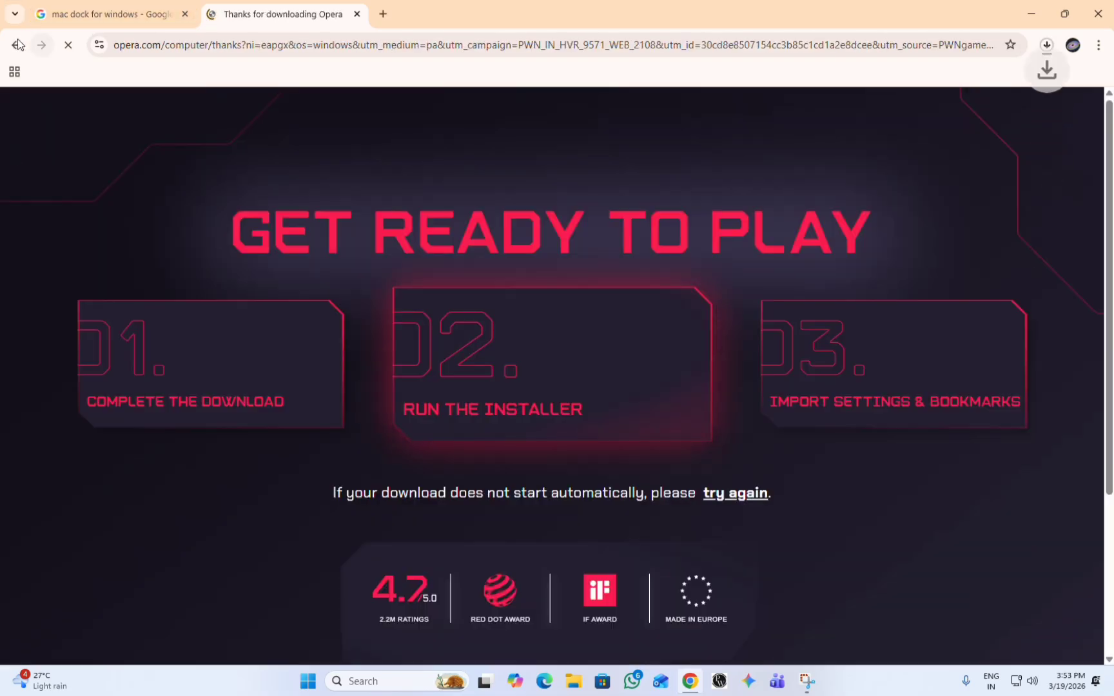
left_click(17, 42)
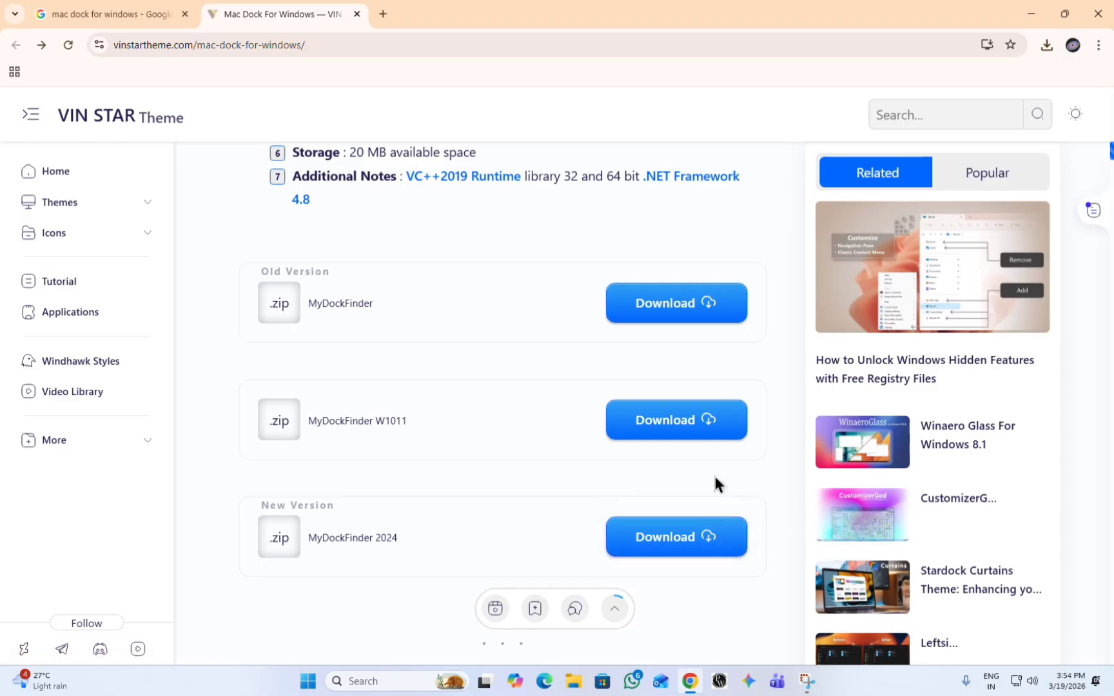
left_click(681, 547)
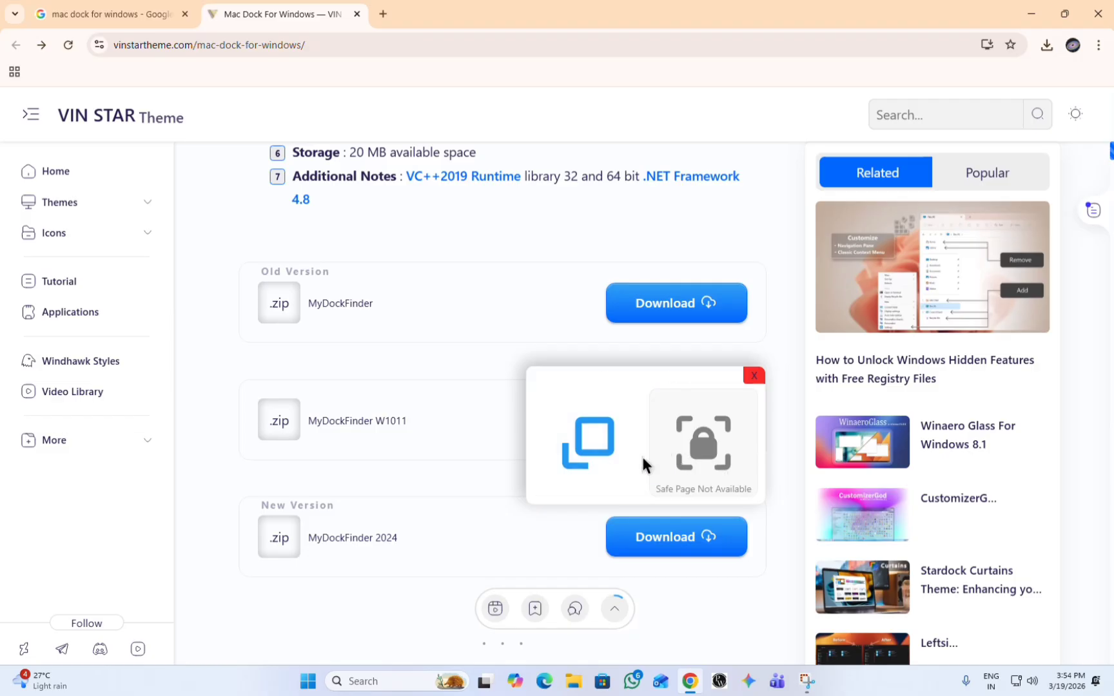
left_click(606, 457)
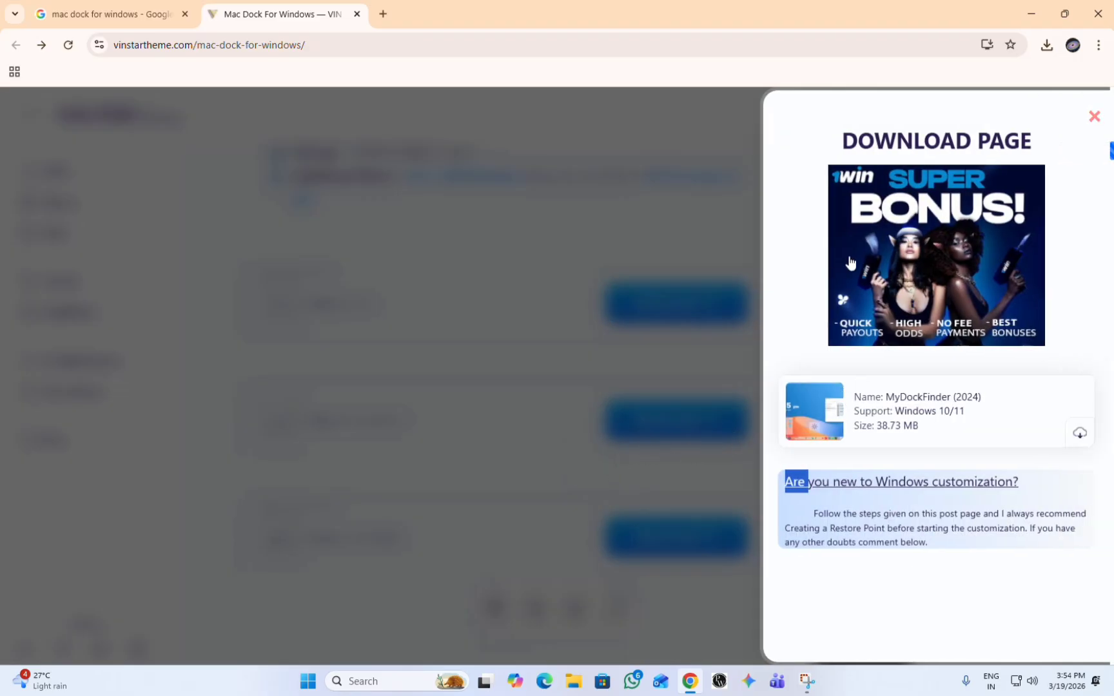
Reopen the download page for the new version, MyDockFinder 2024, download its zip file and check the recent downloads
left_click(1097, 111)
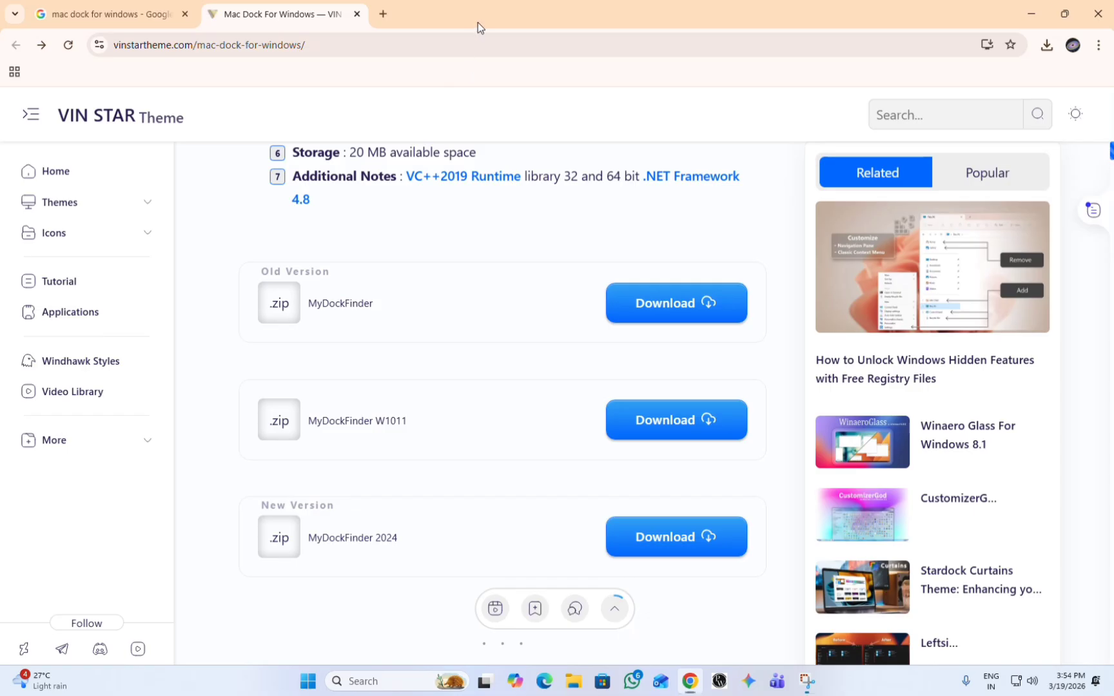
left_click(693, 552)
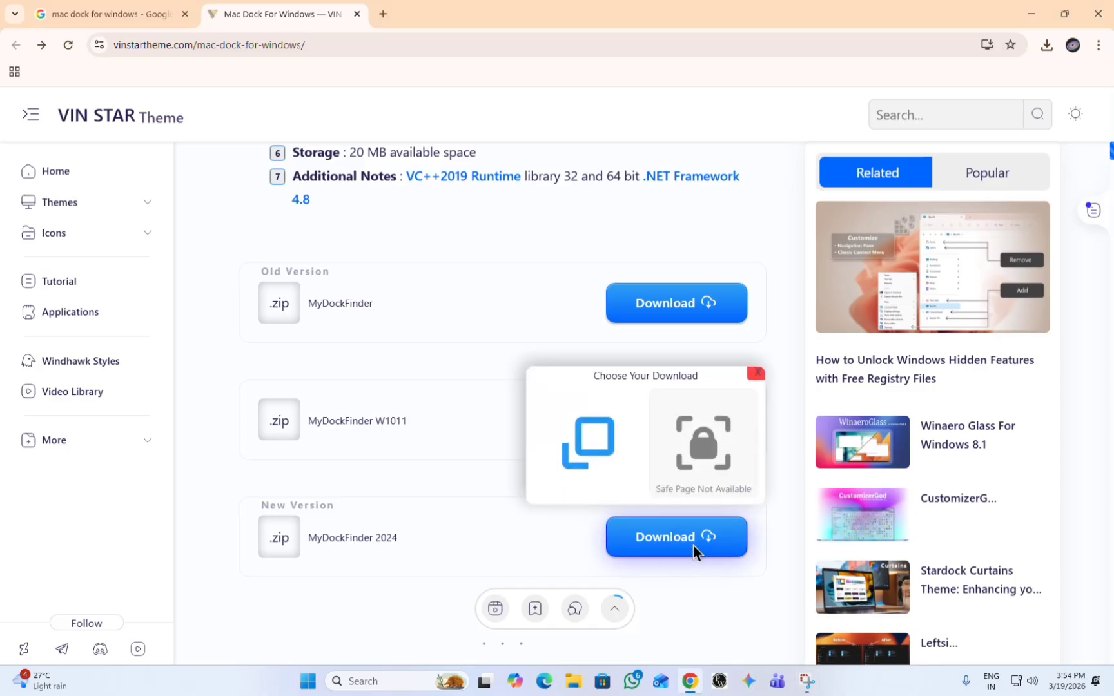
left_click(634, 447)
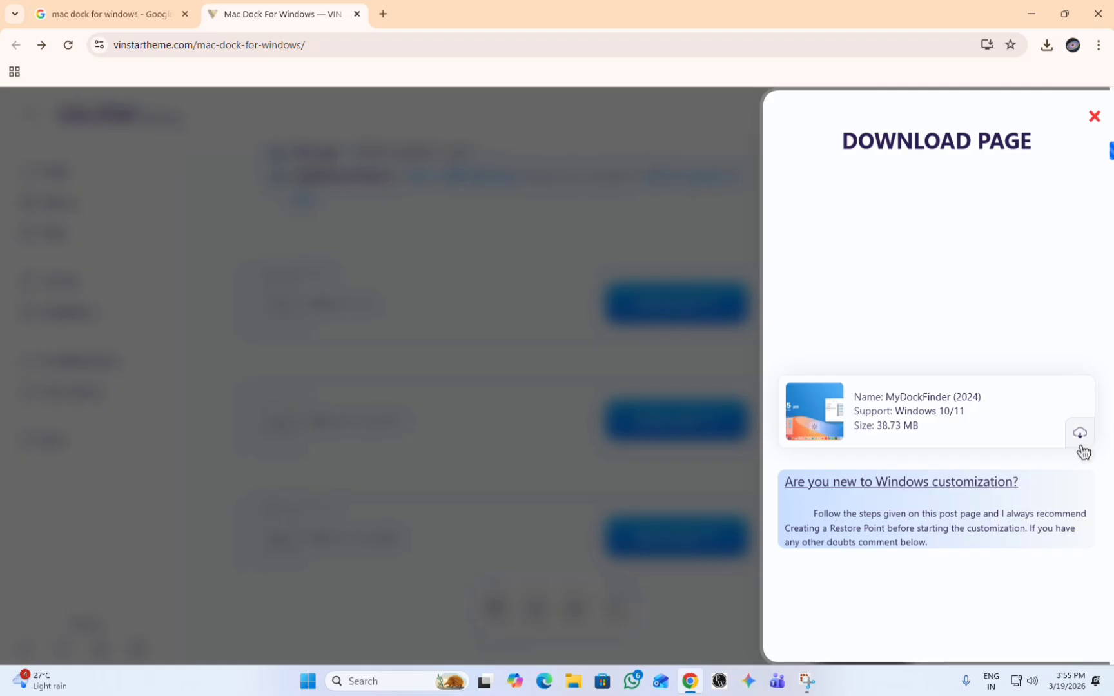
left_click(1078, 445)
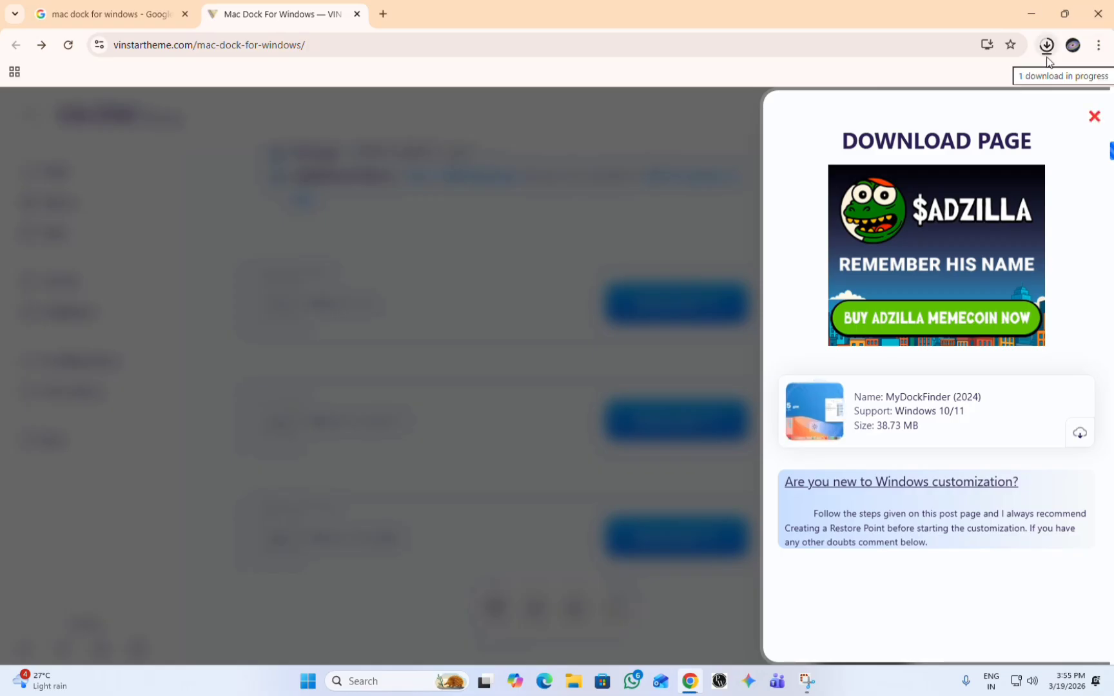
left_click(1093, 116)
left_click(1045, 45)
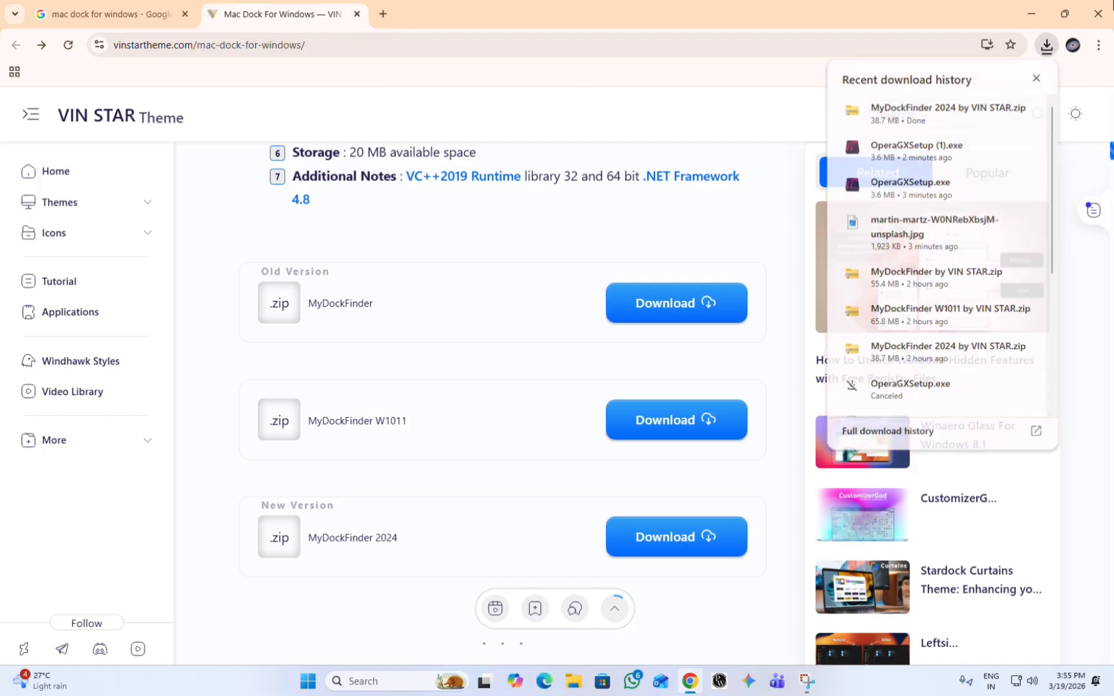
Open the Downloads folder in File Explorer and delete the two OperaGXSetup installers
key("super+d")
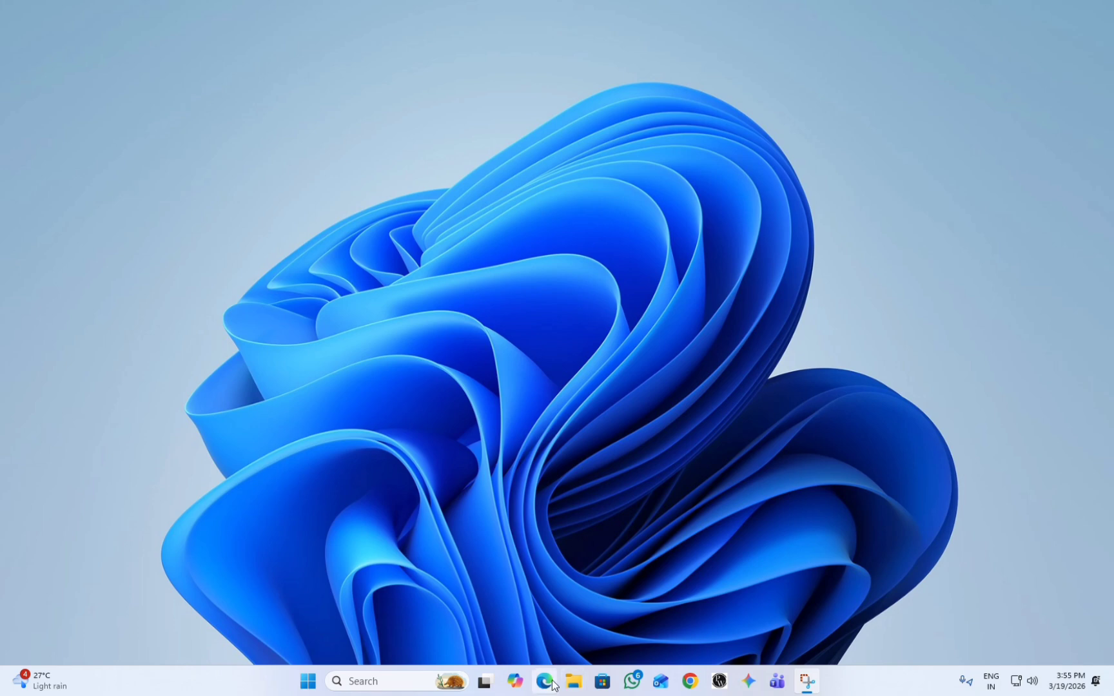
left_click(573, 681)
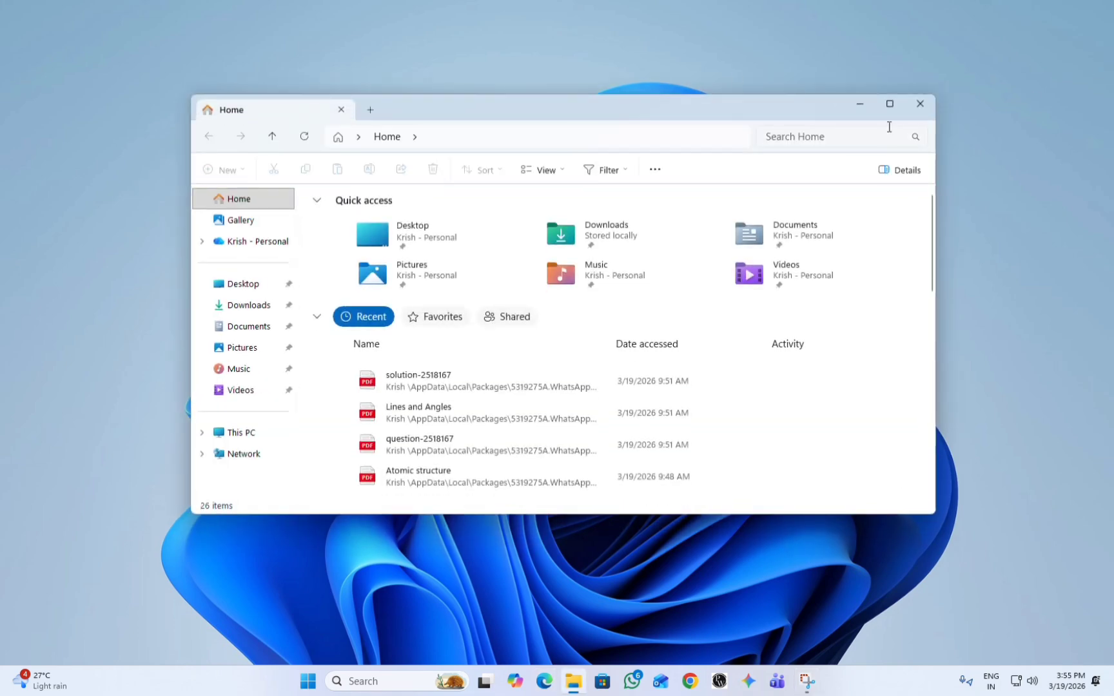
left_click(890, 103)
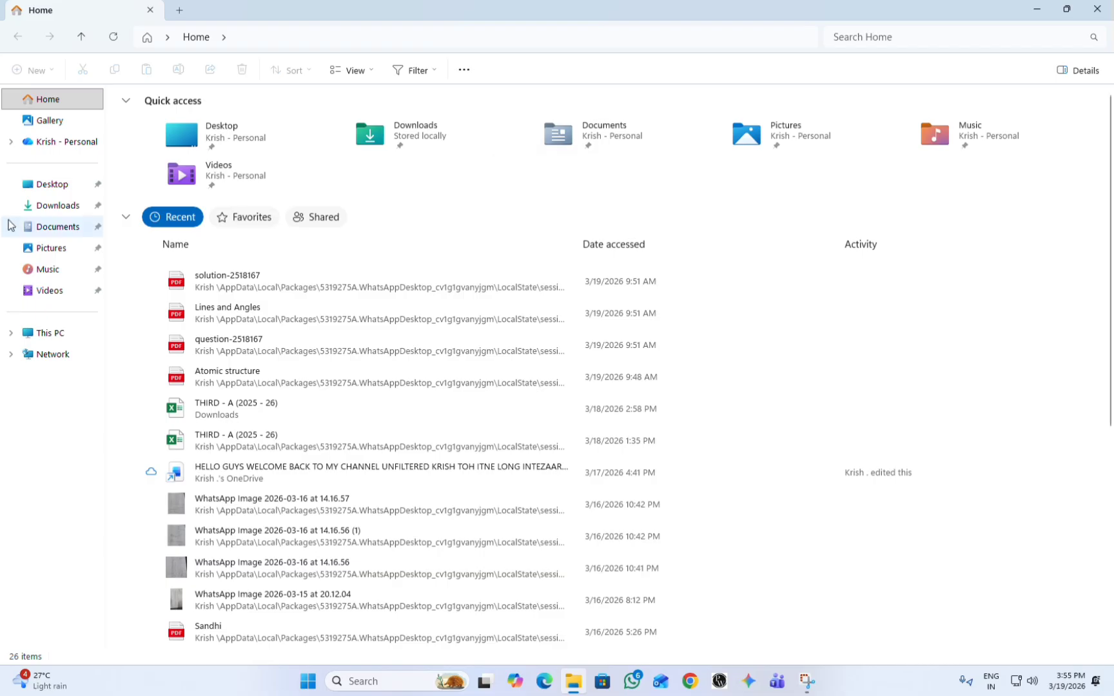
left_click(57, 207)
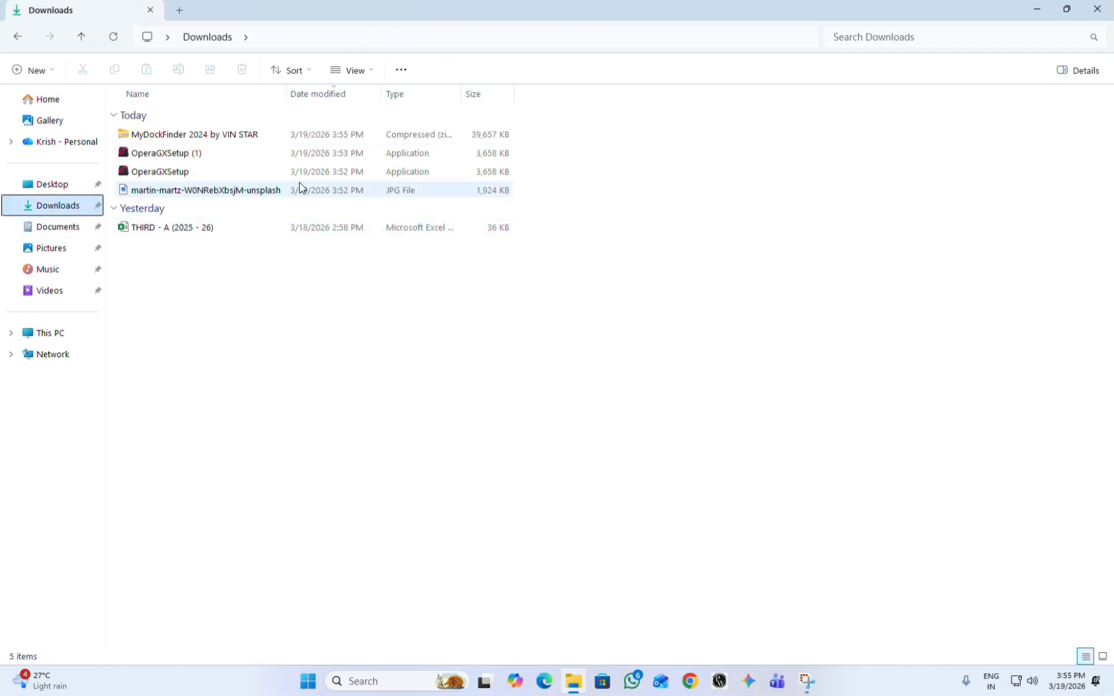
left_click(206, 154)
left_click(203, 172, "ctrl")
key("Delete")
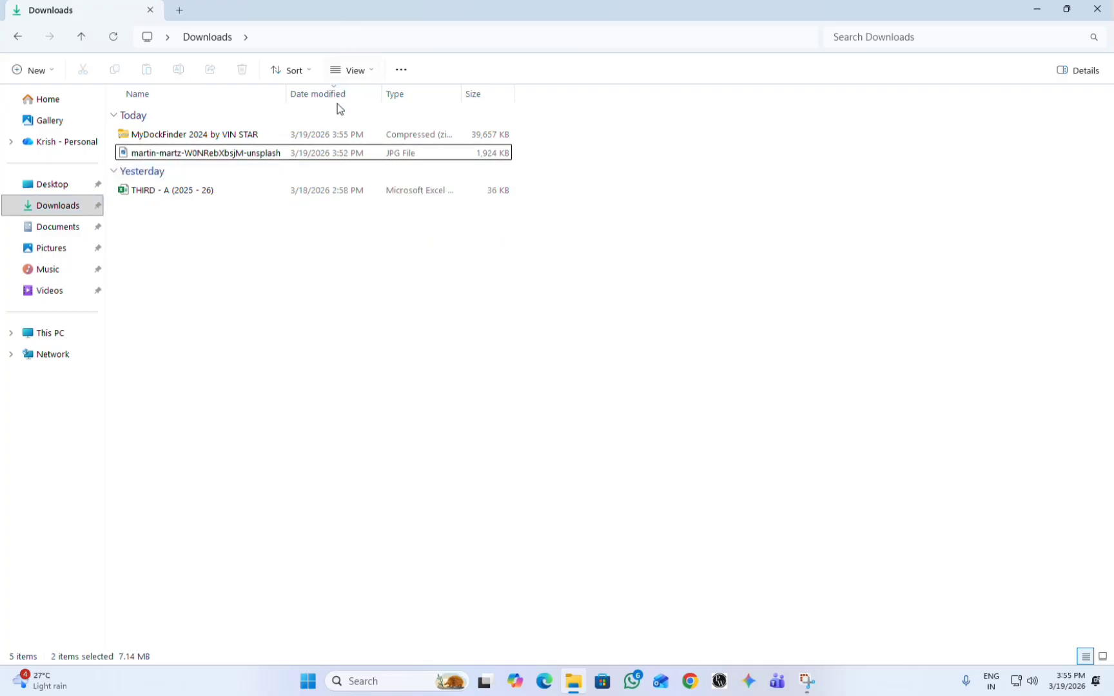
Set the downloaded Unsplash JPG as the desktop background and minimize File Explorer to show it
left_click(349, 157)
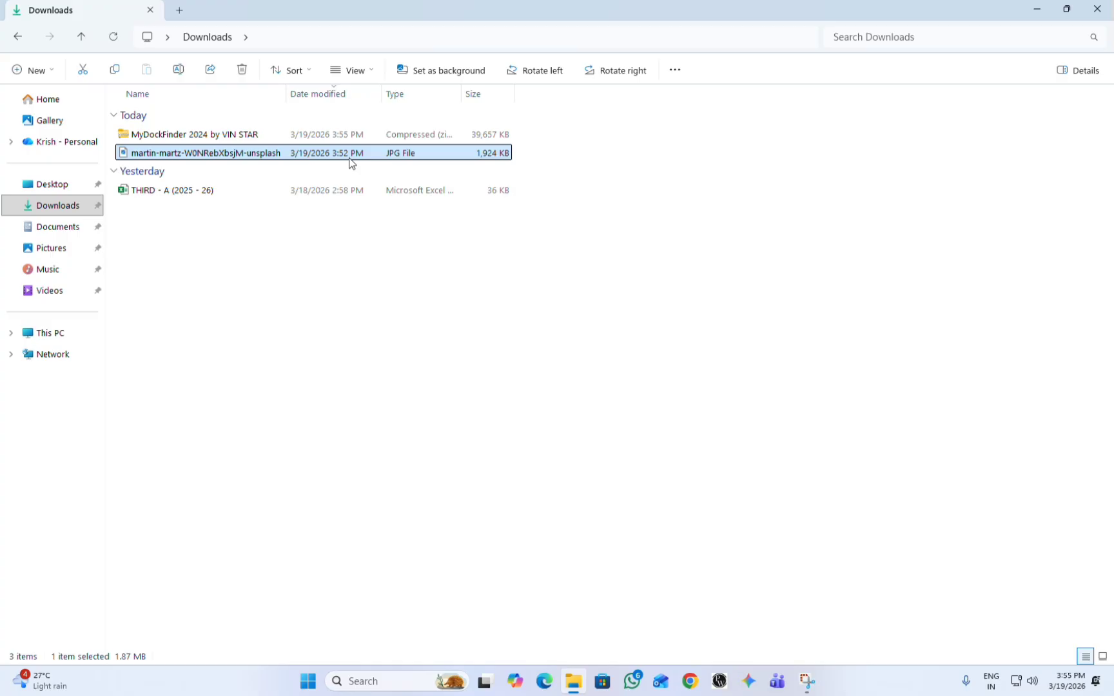
right_click(351, 162)
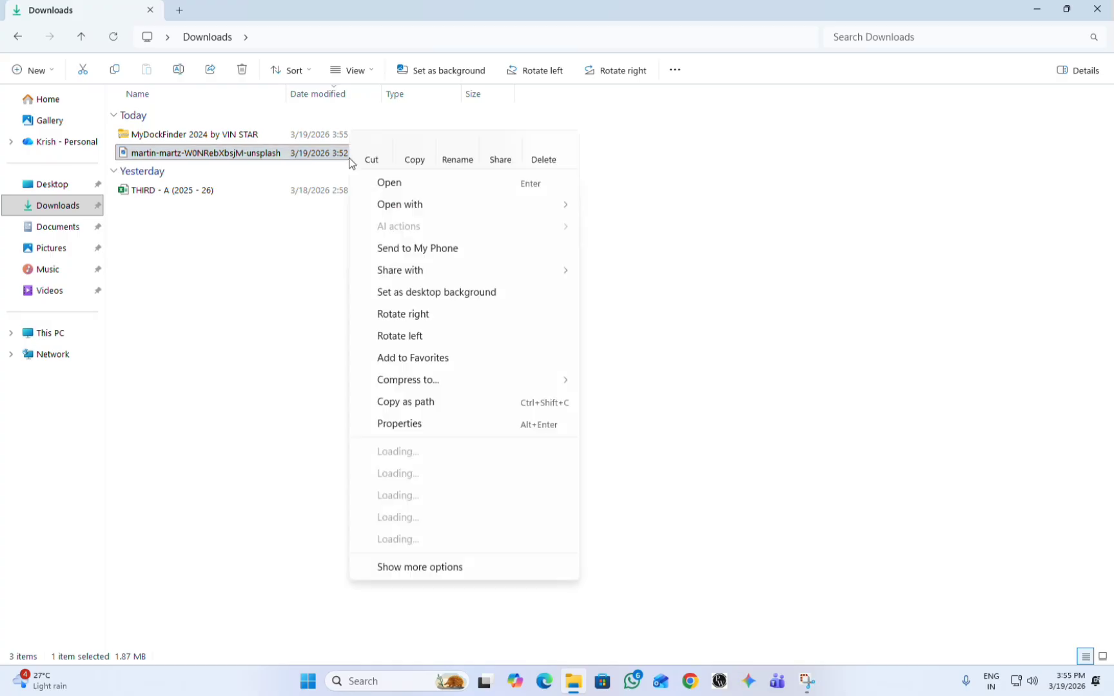
left_click(507, 291)
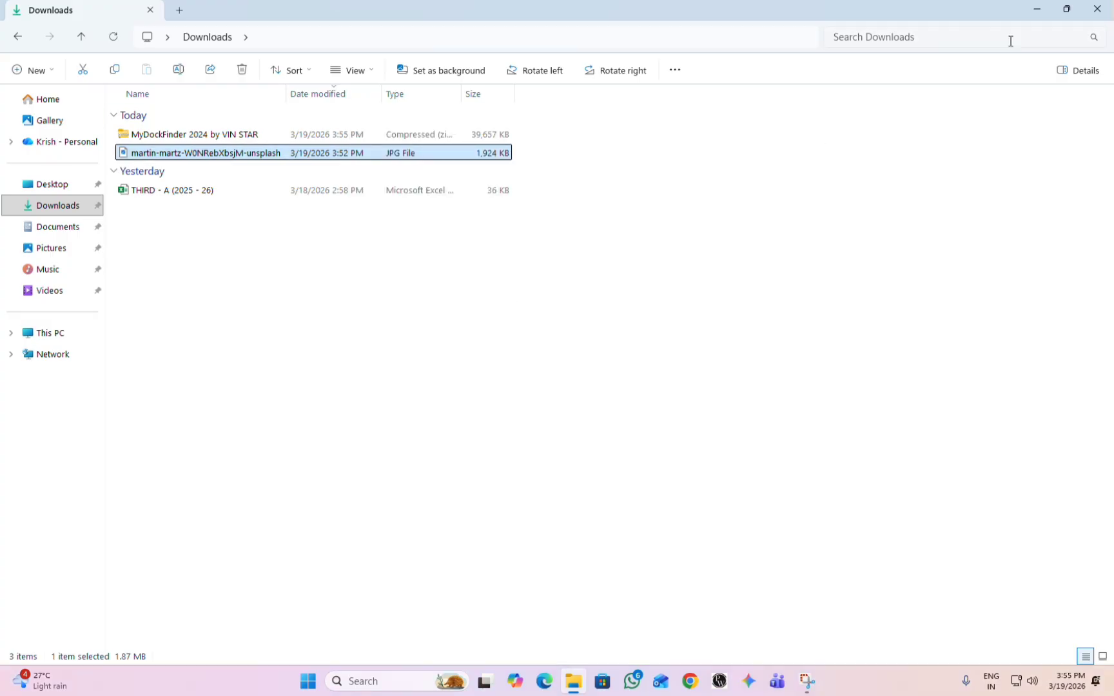
left_click(1039, 10)
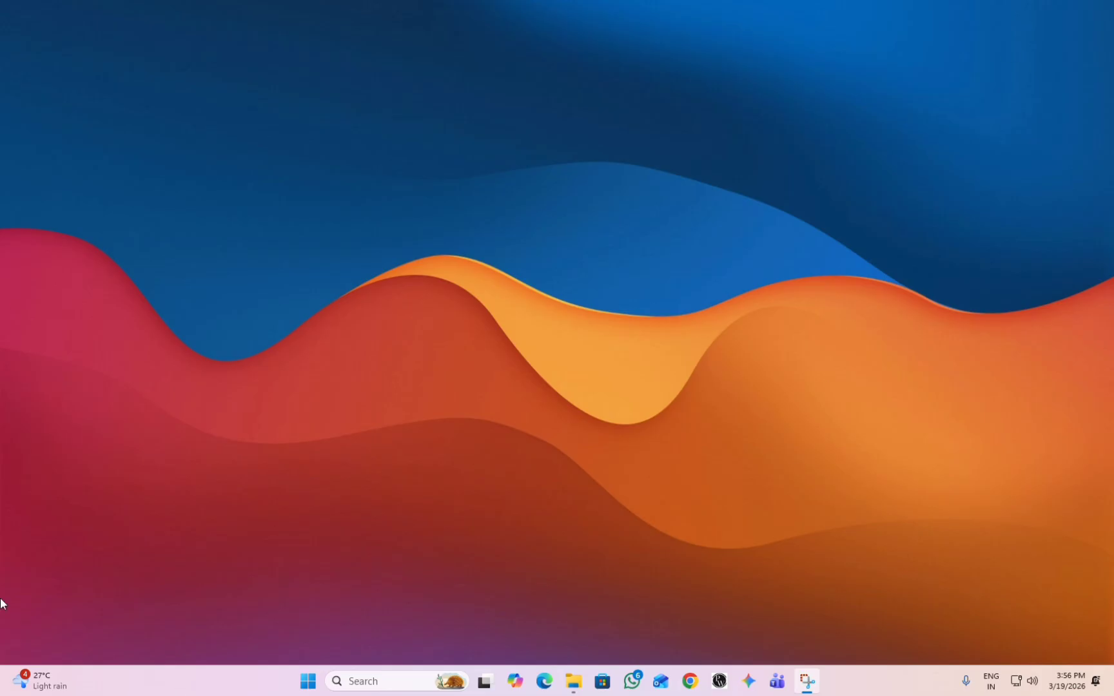
Extract the MyDockFinder 2024 by VIN STAR zip into its own folder in Downloads and close the extracted-files window
left_click(805, 686)
left_click(572, 681)
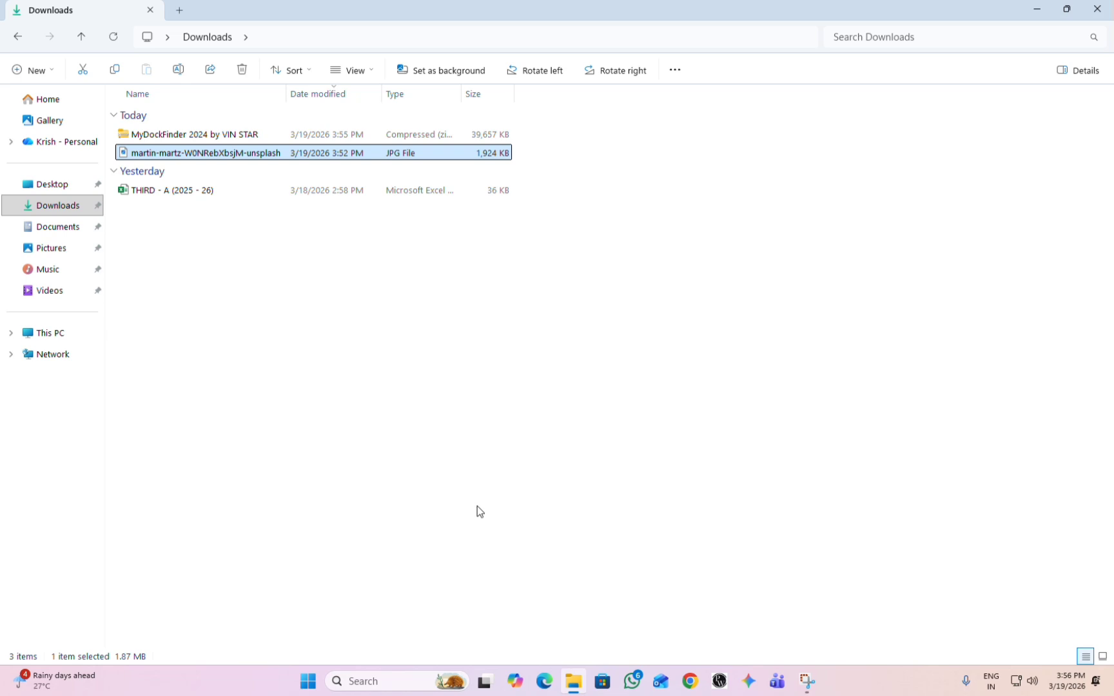
left_click(394, 134)
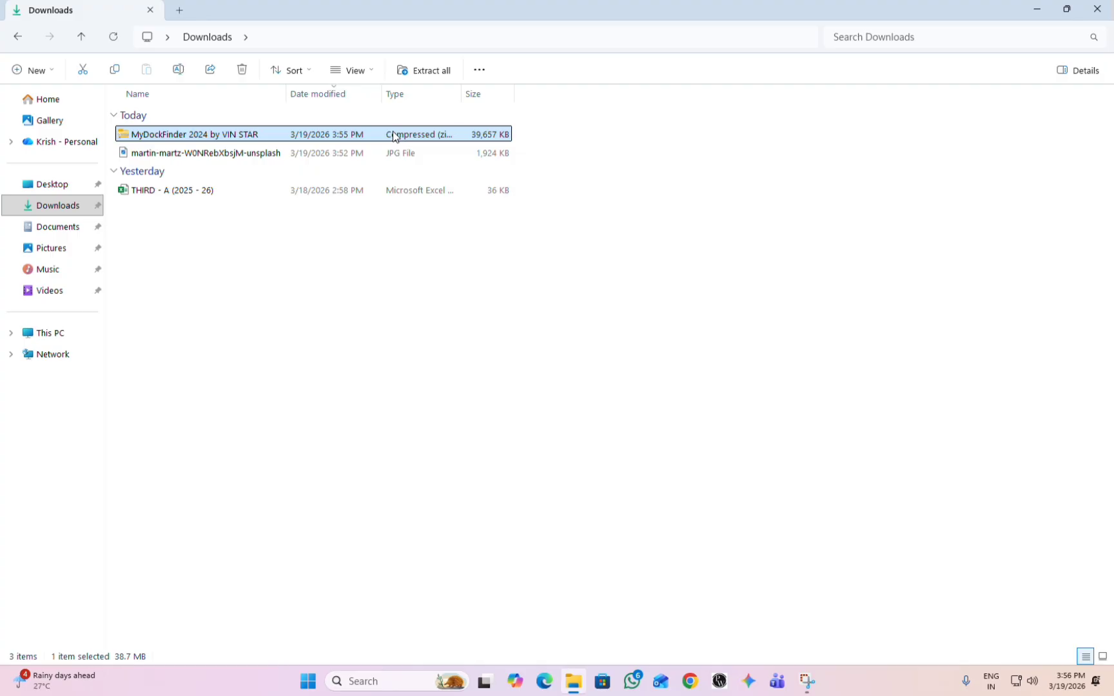
right_click(394, 137)
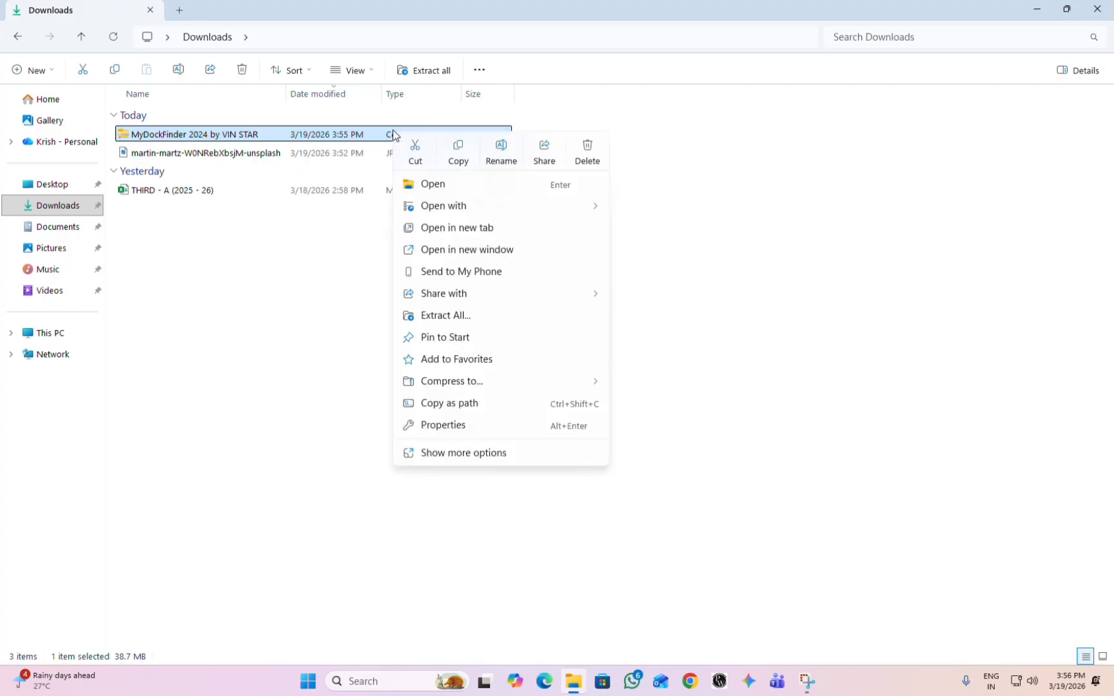
left_click(417, 316)
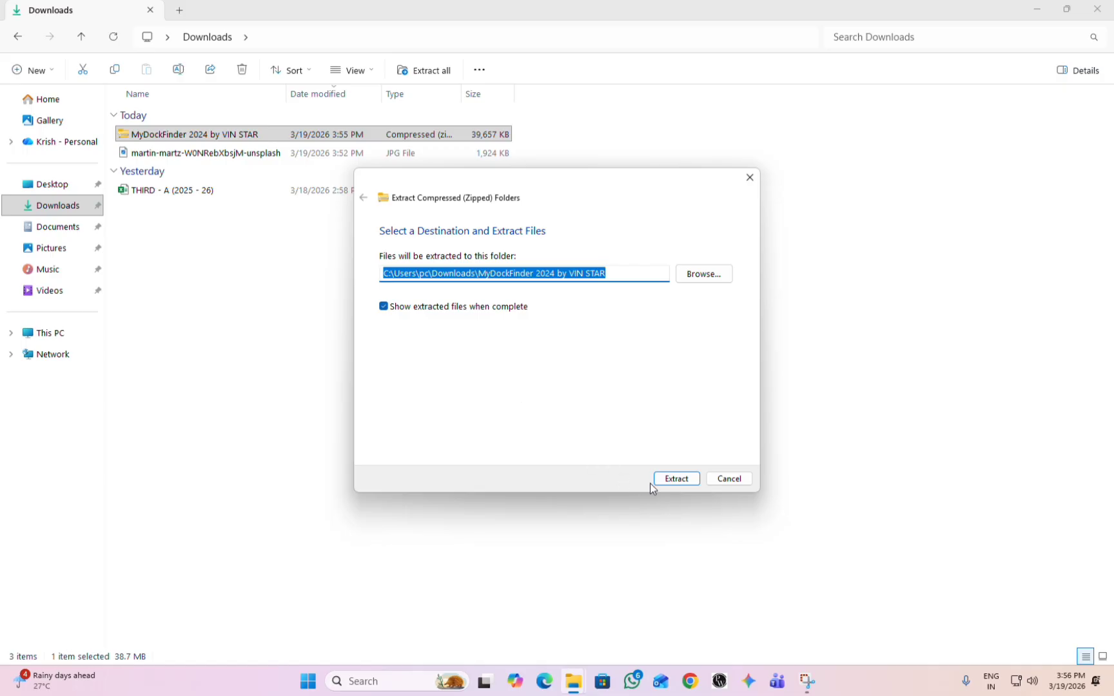
left_click(670, 483)
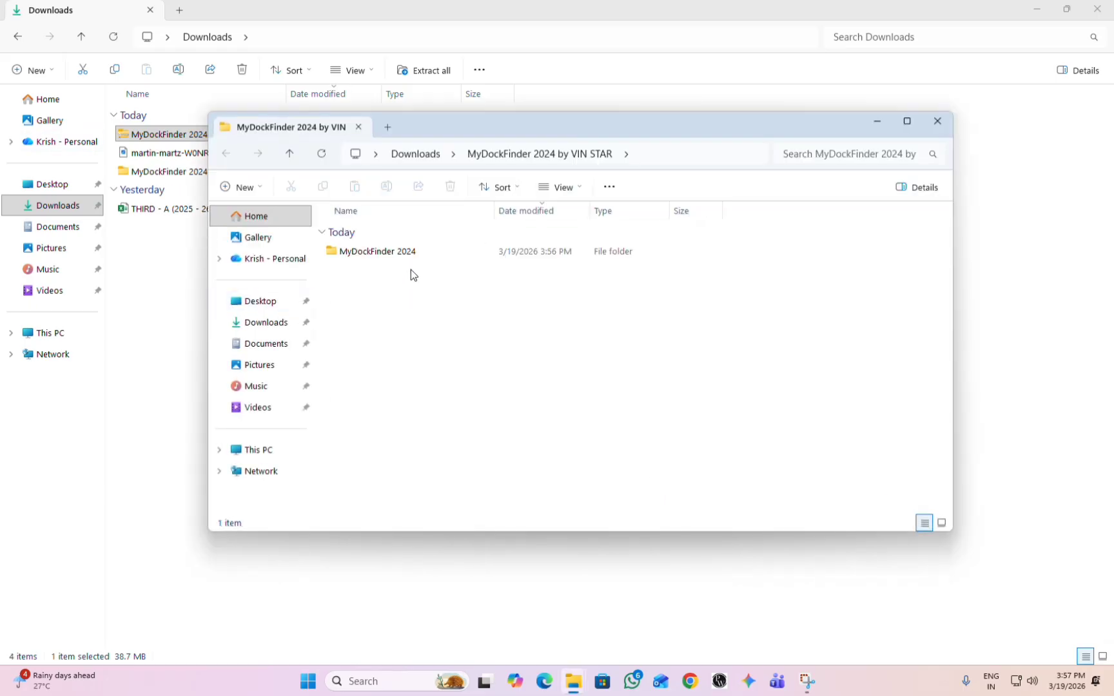
left_click(929, 117)
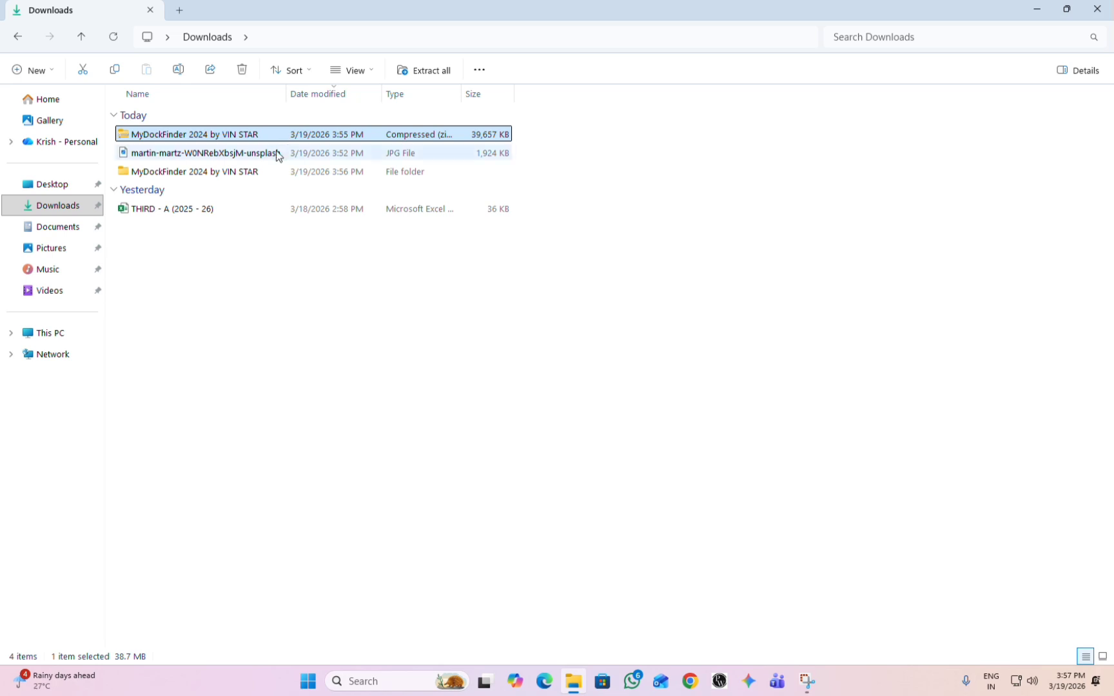
Open the MyDockFinder 2024 folder inside the extracted folder and look through its files
double_click(257, 171)
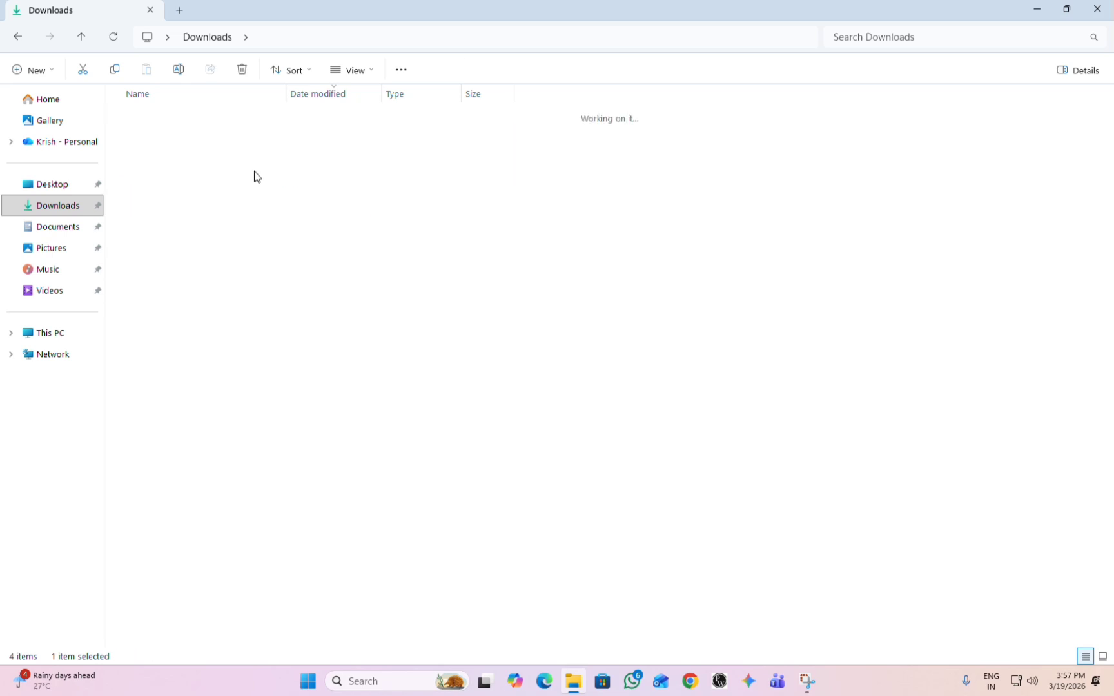
double_click(197, 134)
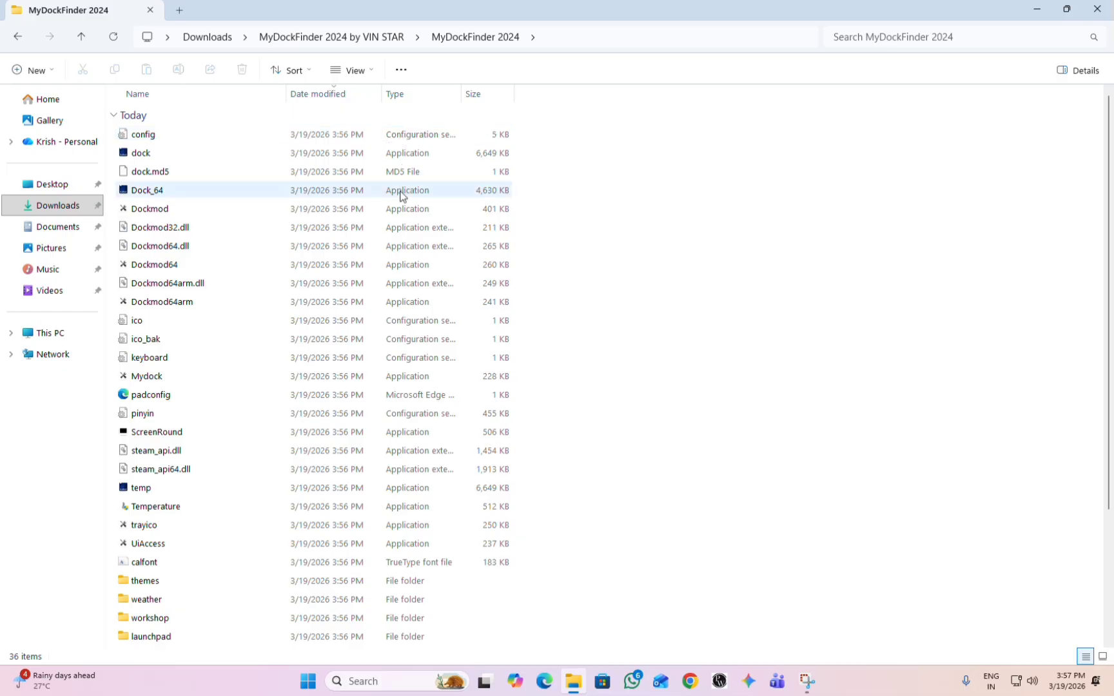
scroll(355, 395, "down", 3)
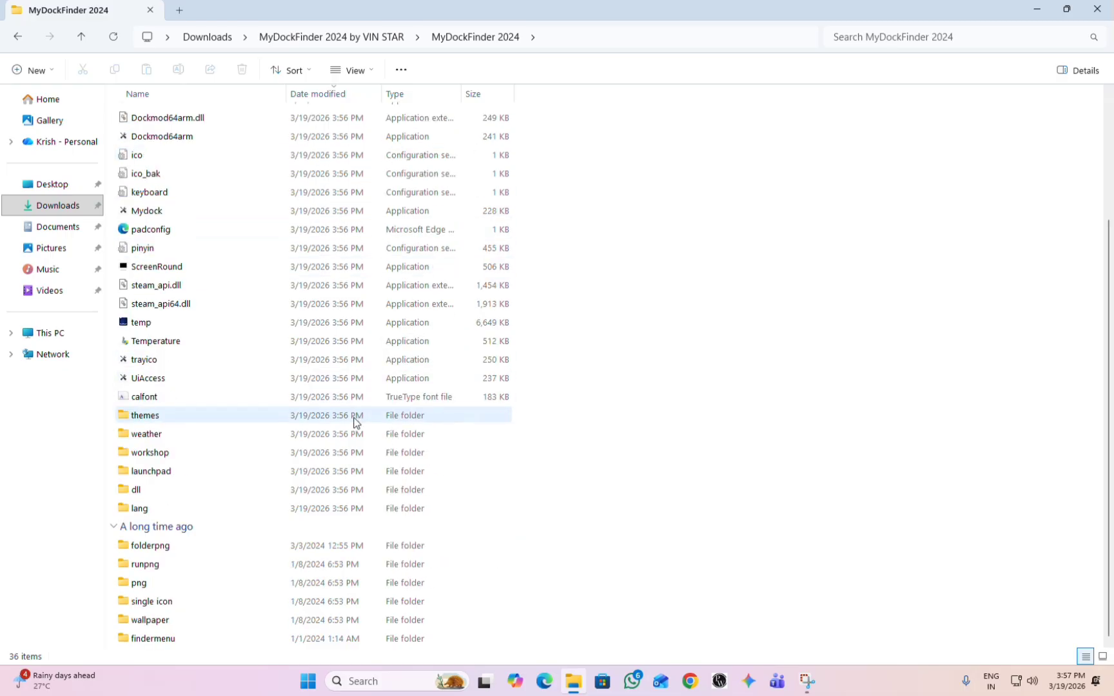
scroll(267, 433, "up", 3)
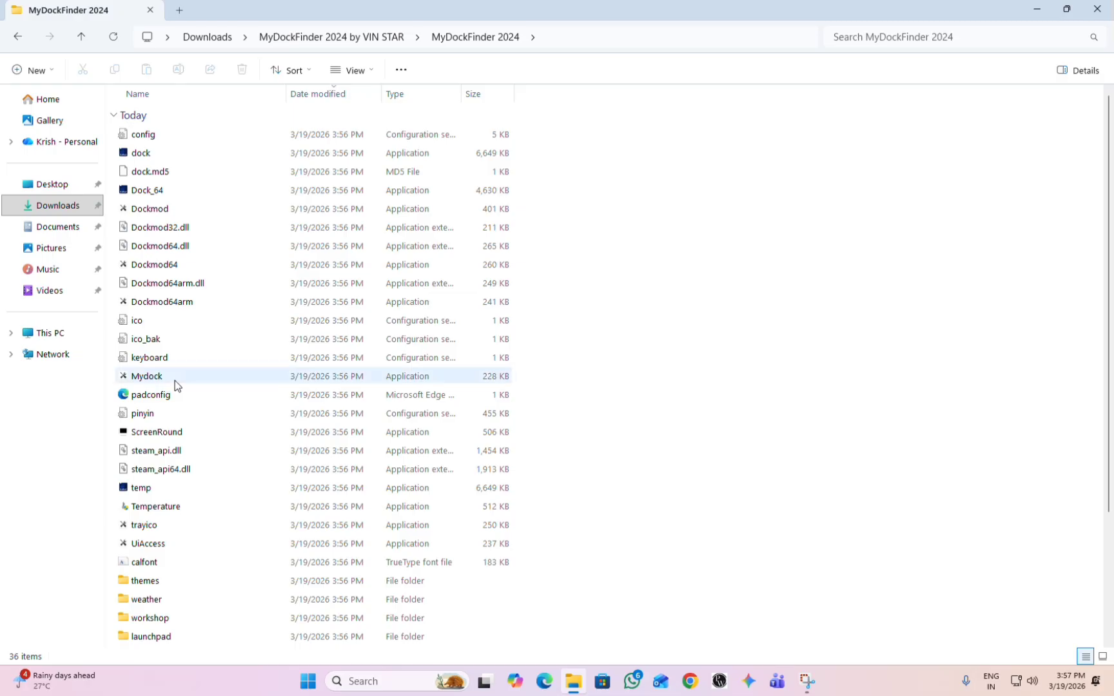
Run the Mydock application despite the SmartScreen warning, close File Explorer and dismiss the second SmartScreen warning
right_click(412, 380)
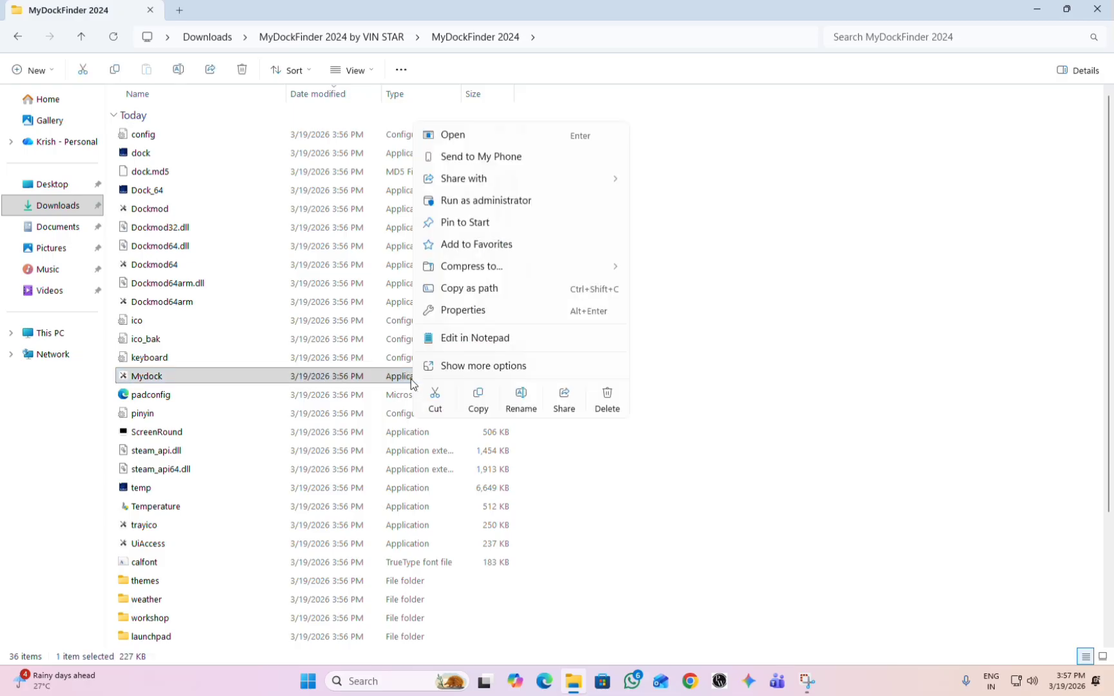
key("Return")
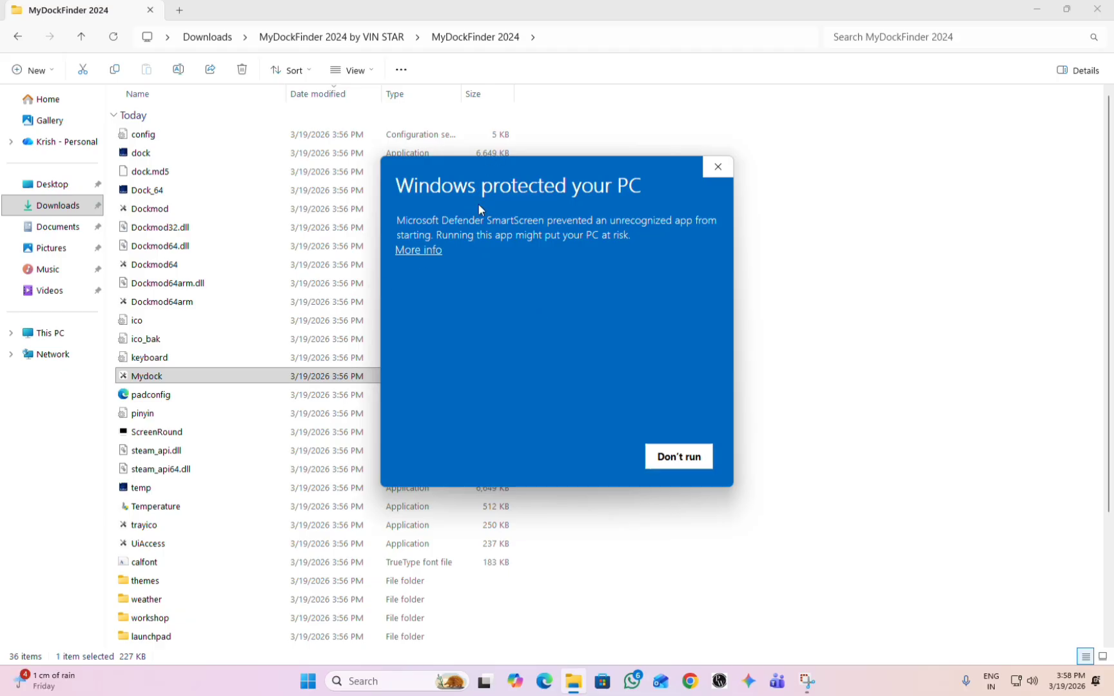
left_click(420, 250)
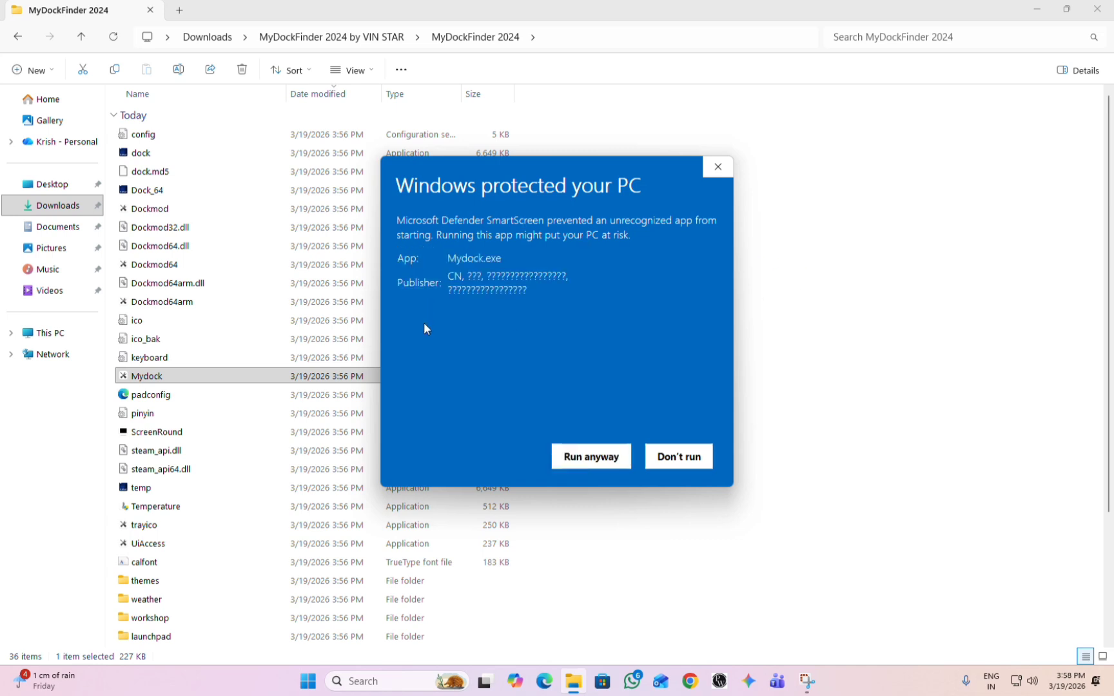
left_click(583, 458)
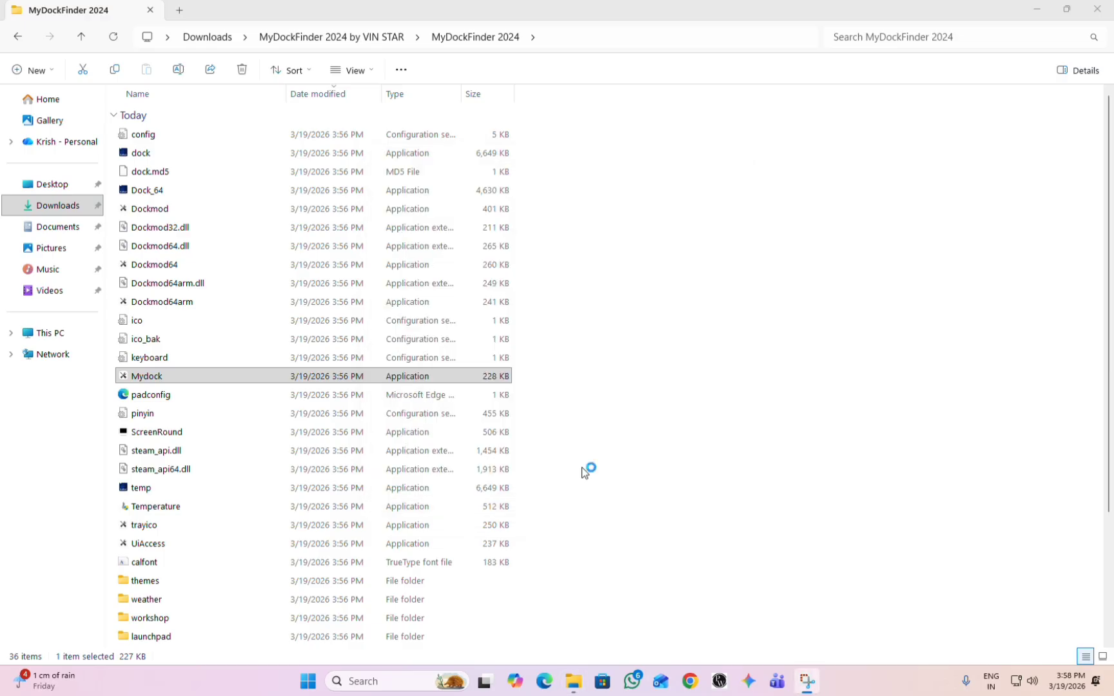
left_click(1106, 11)
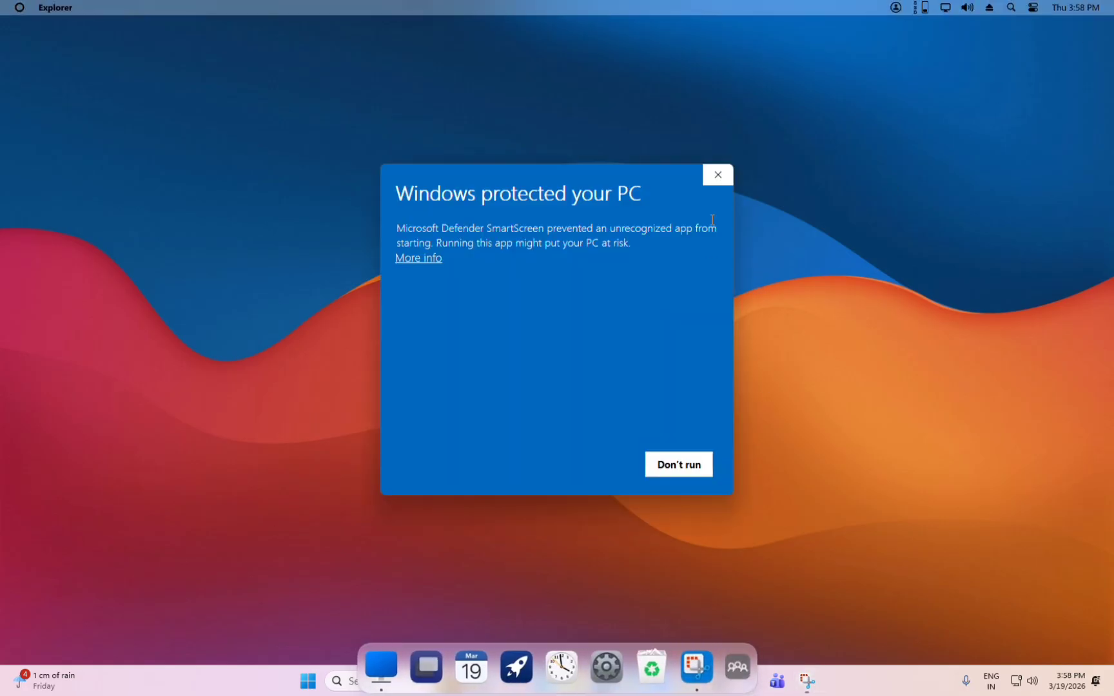
left_click(716, 175)
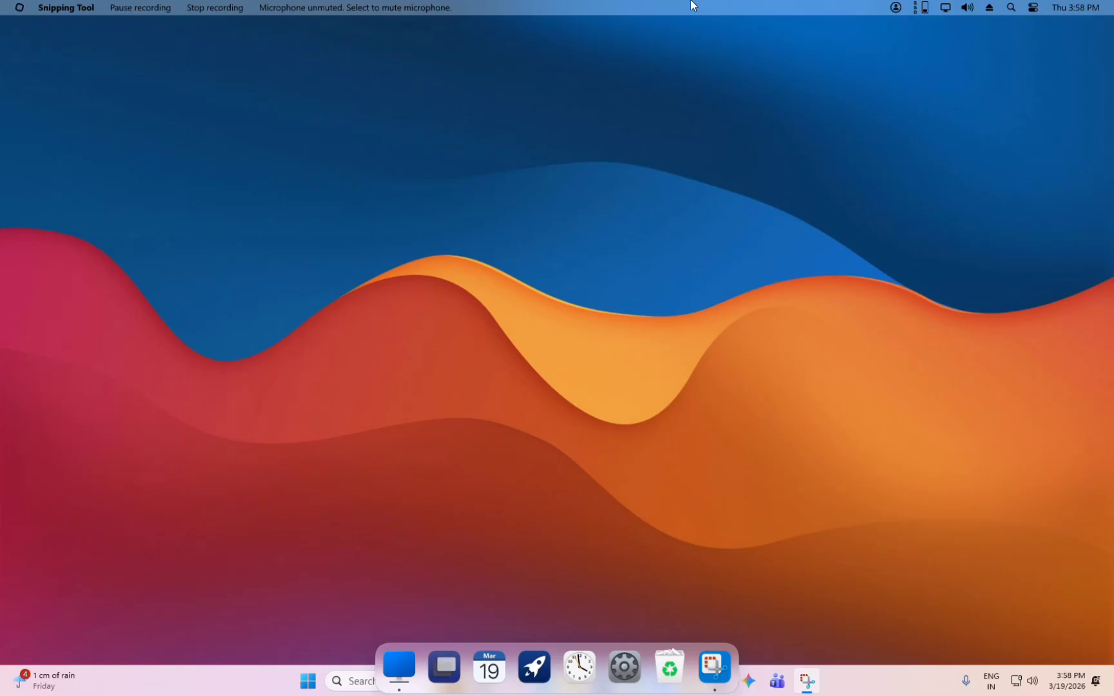
Check the new Mac-style menu bar's control center and clock
left_click(1030, 6)
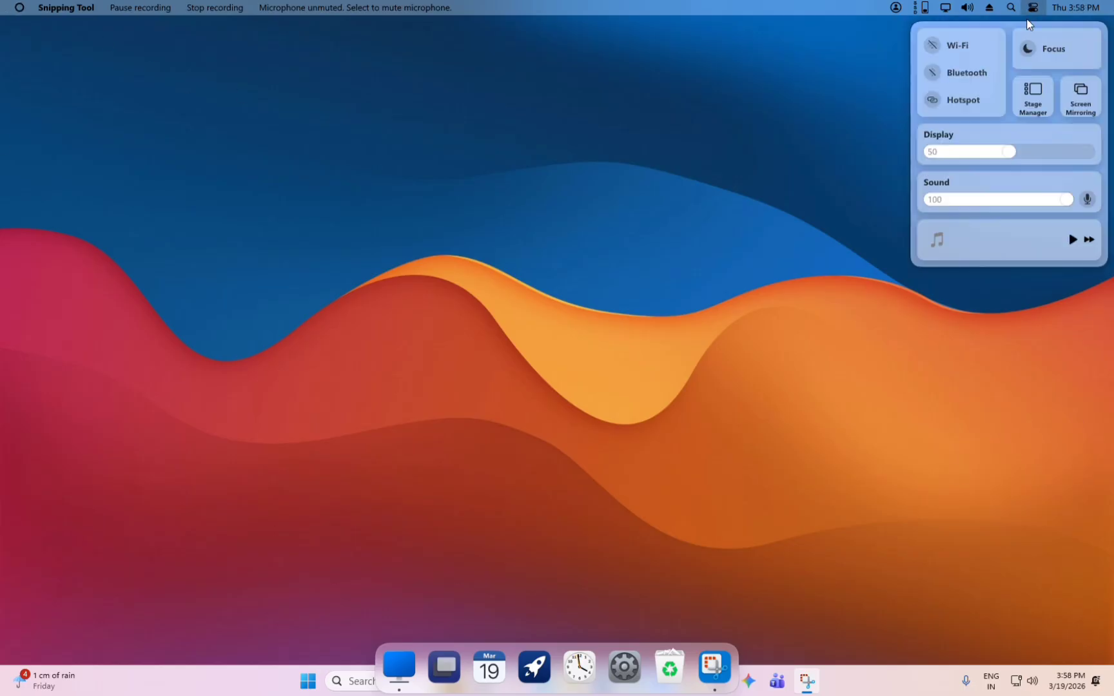
left_click(792, 221)
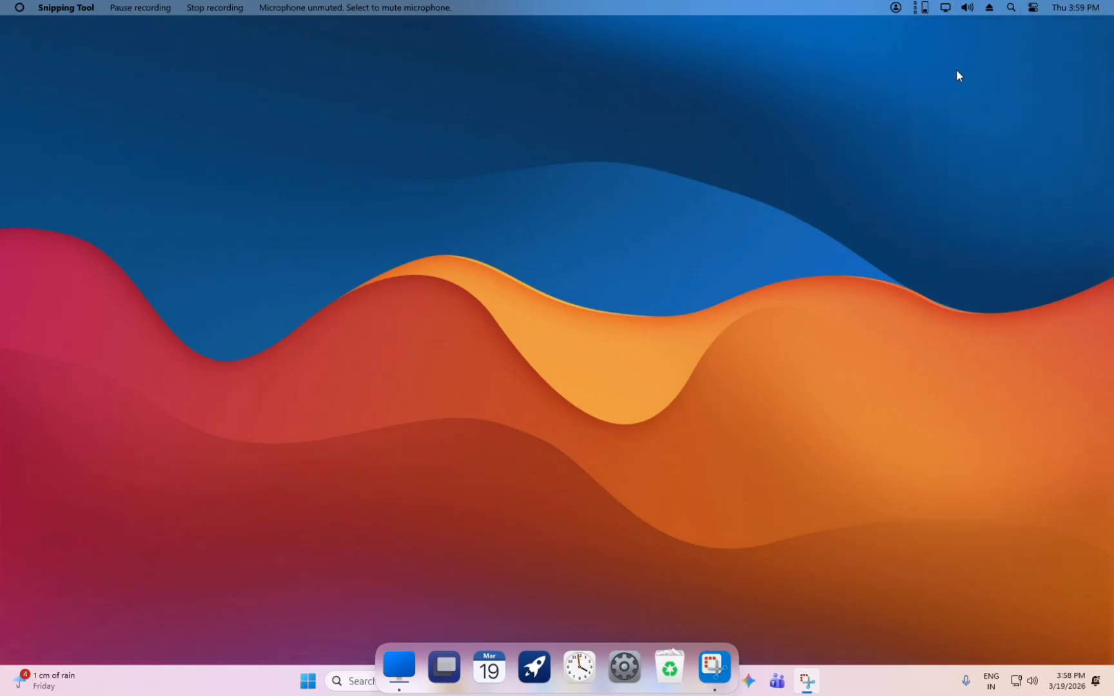
left_click(1065, 6)
left_click(649, 217)
Turn on automatic hiding of the taskbar in the Windows taskbar behaviors and close Settings
right_click(886, 680)
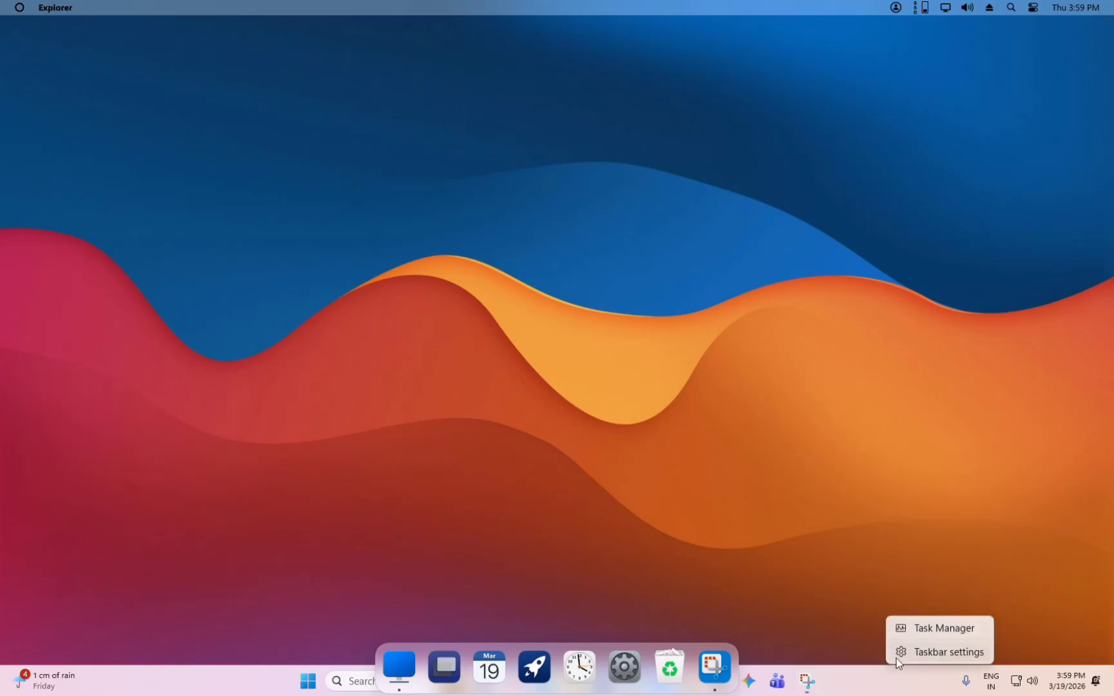
left_click(896, 656)
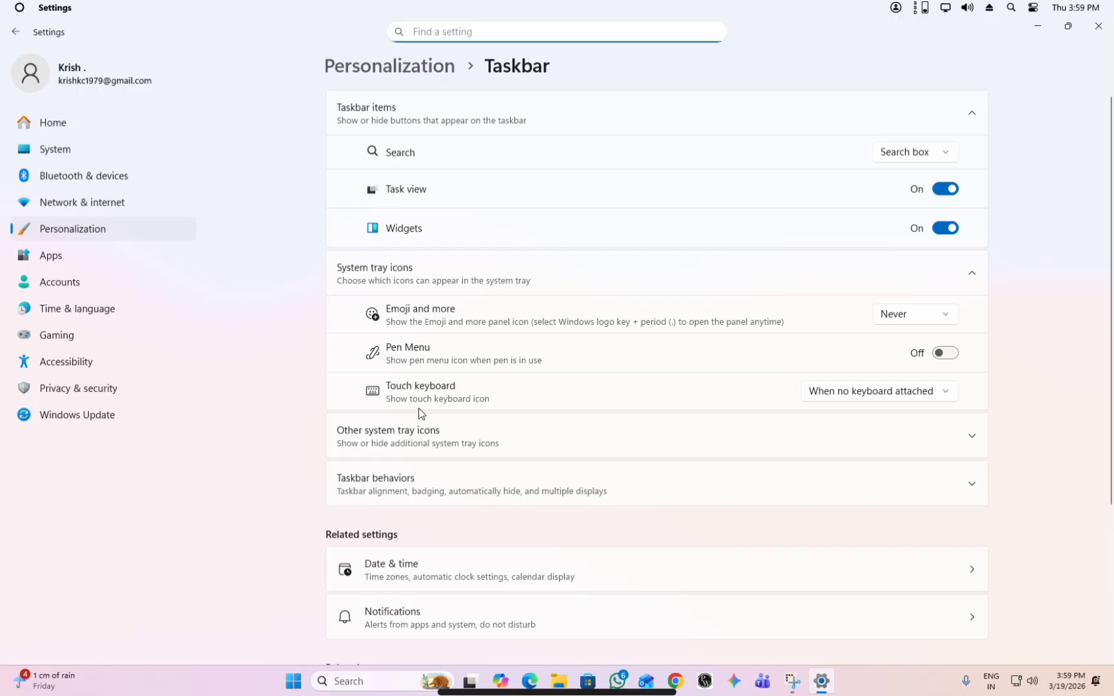
scroll(421, 412, "down", 3)
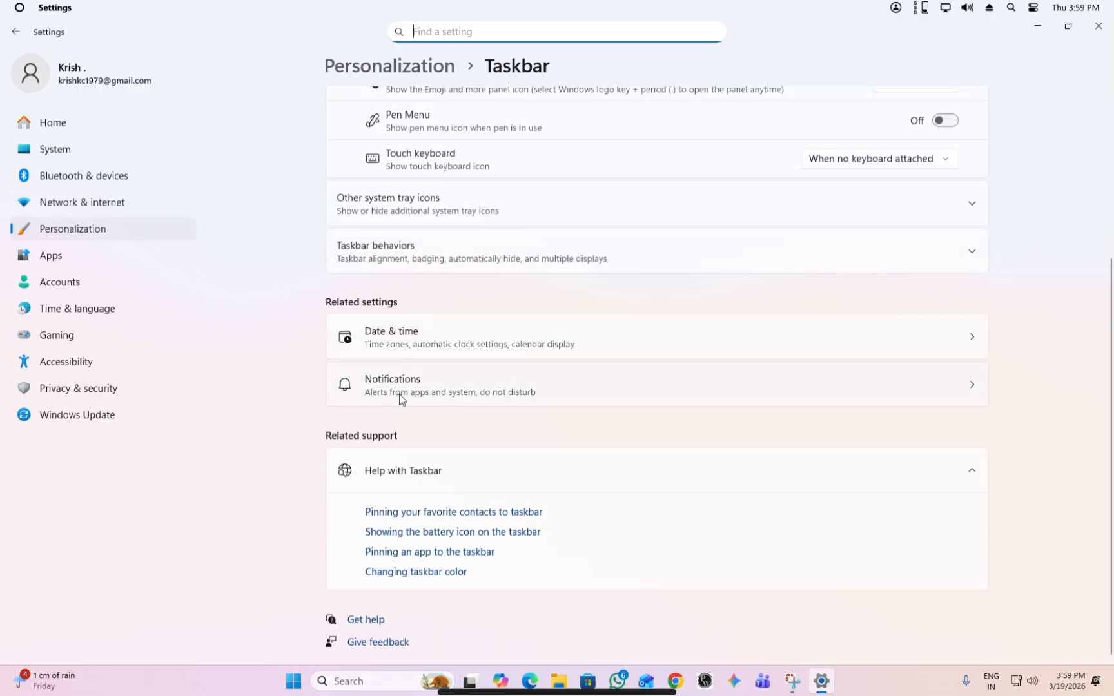
left_click(441, 242)
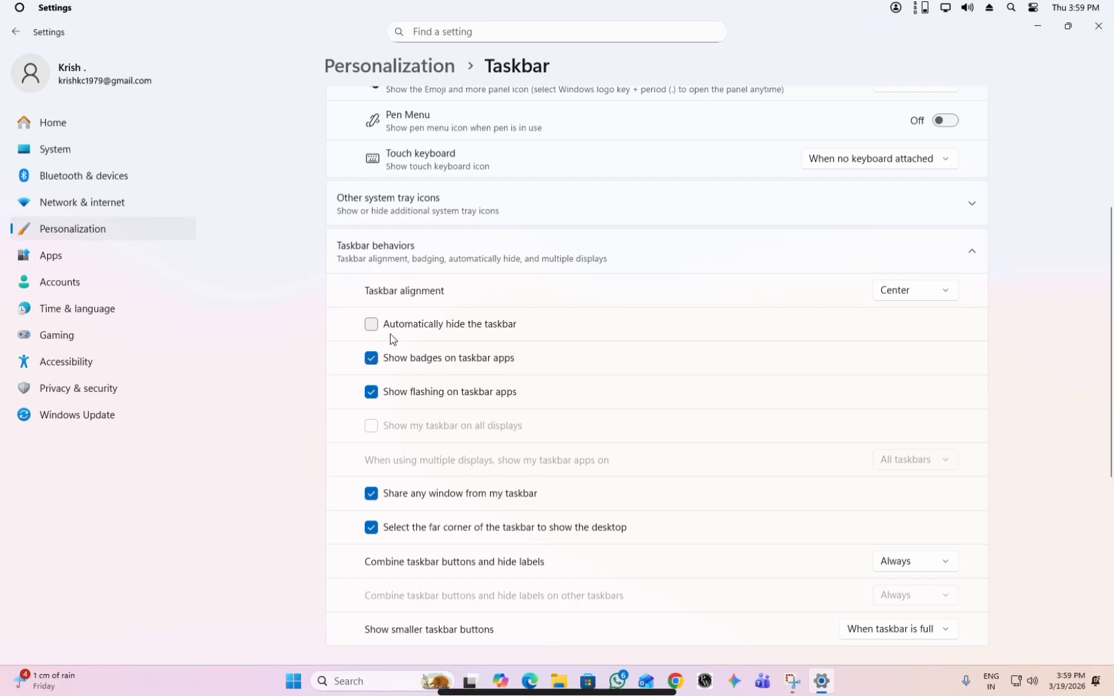
left_click(396, 328)
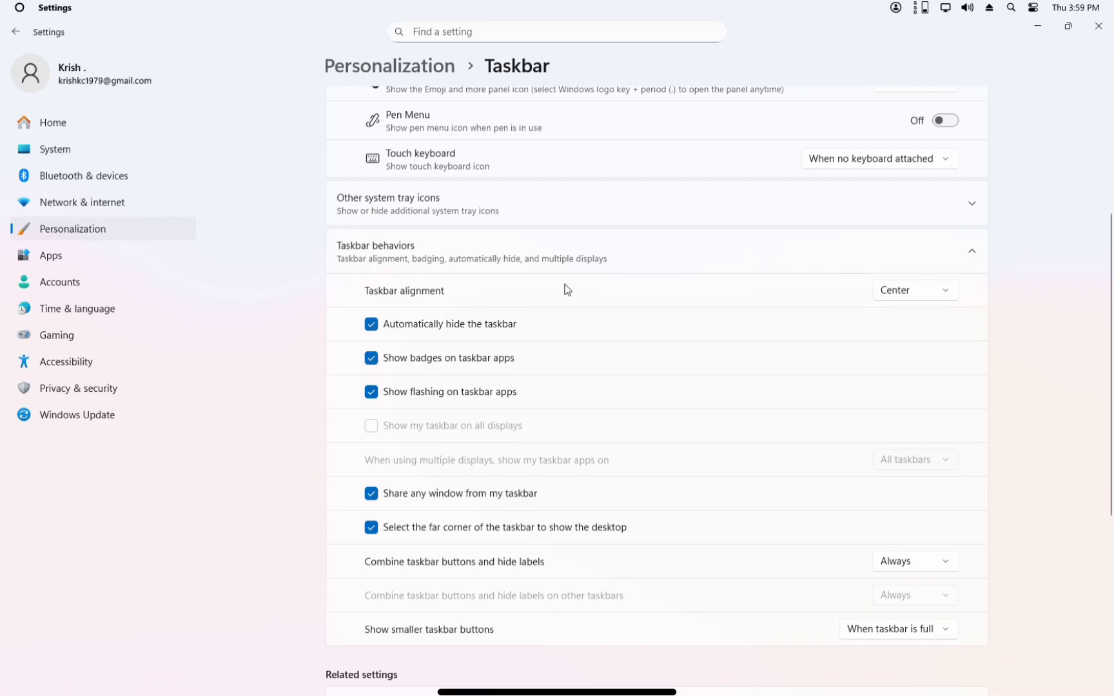
left_click(1099, 26)
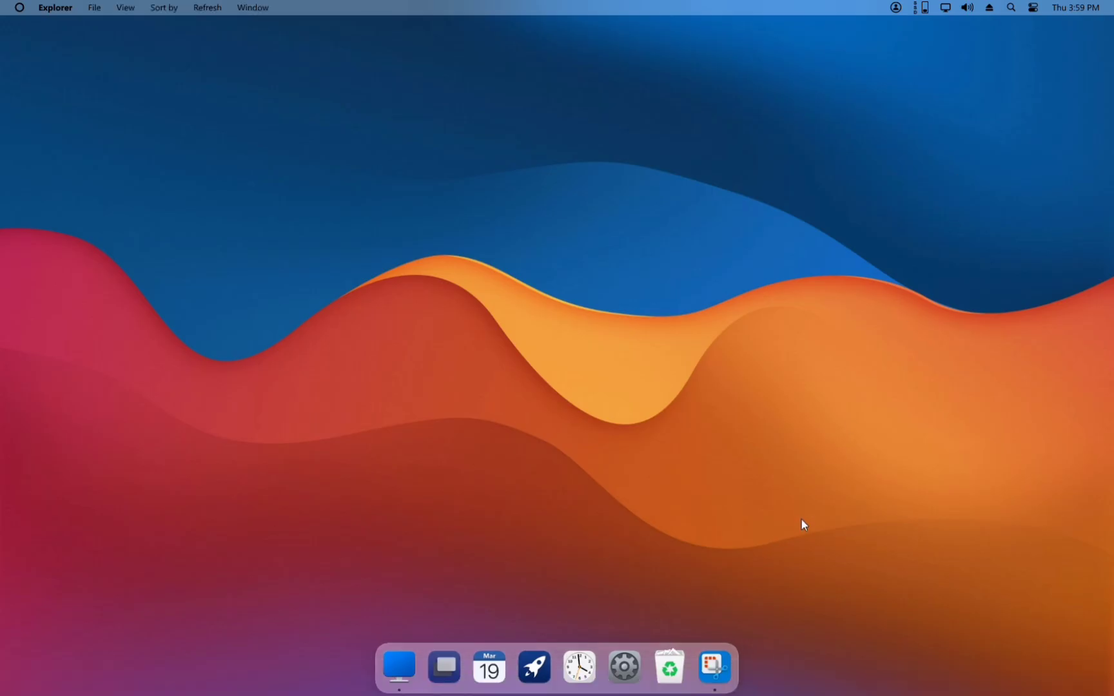
Look over the dock and examine the options in the menu bar's Explorer and system menus
mouse_move(837, 691)
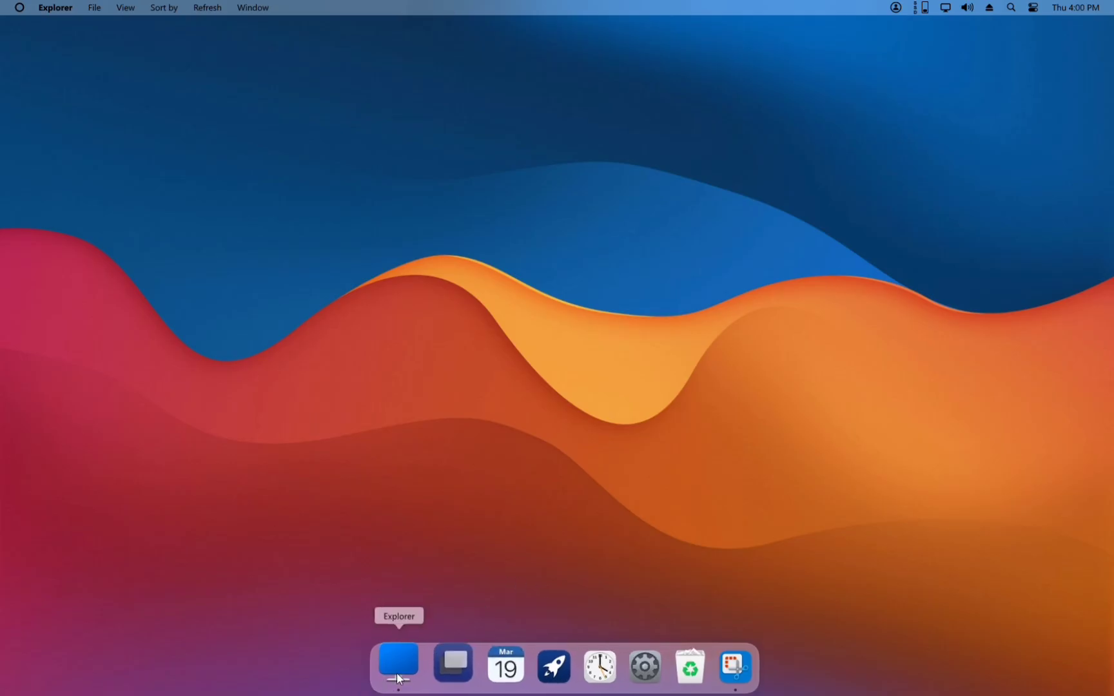
left_click(439, 672)
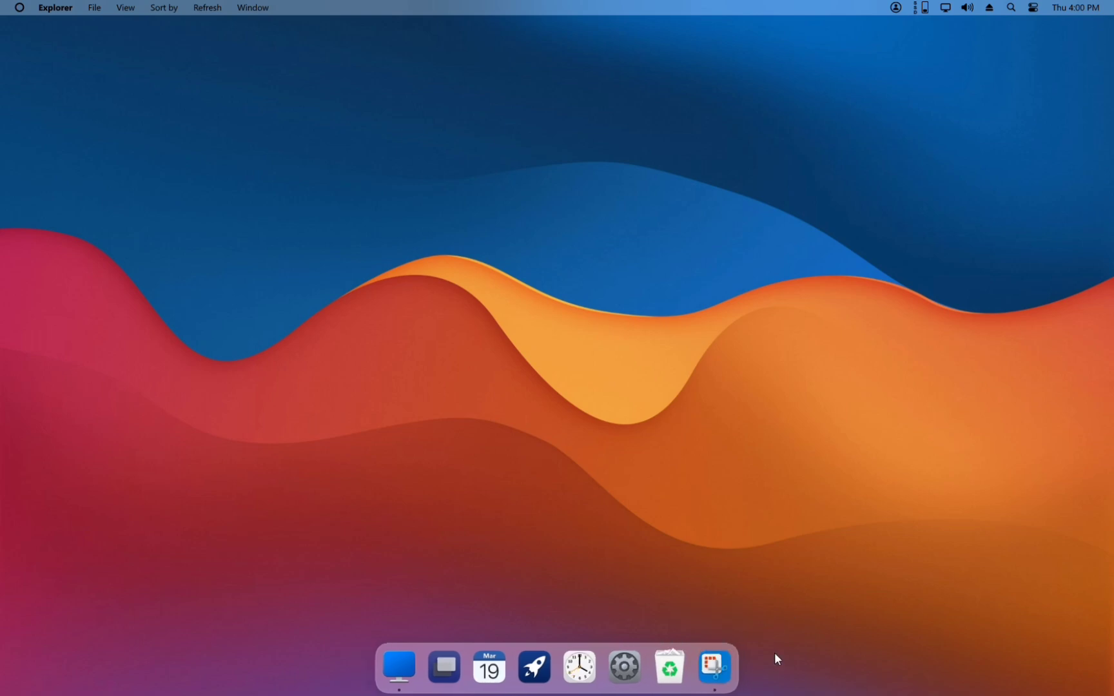
left_click(73, 6)
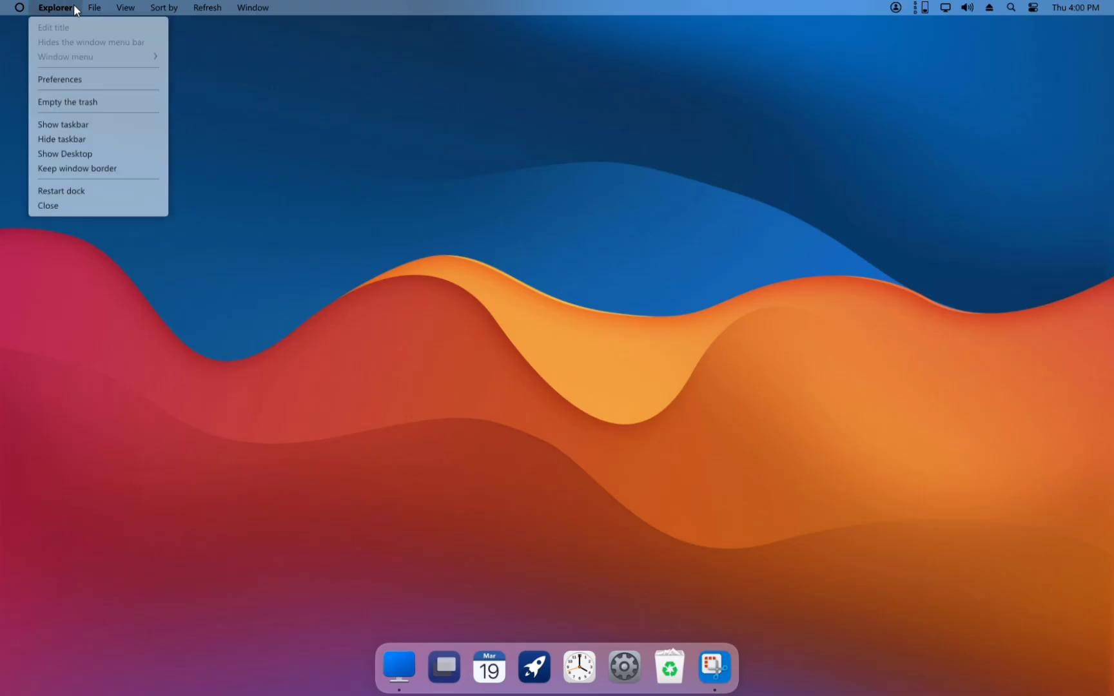
left_click(20, 7)
key("Escape")
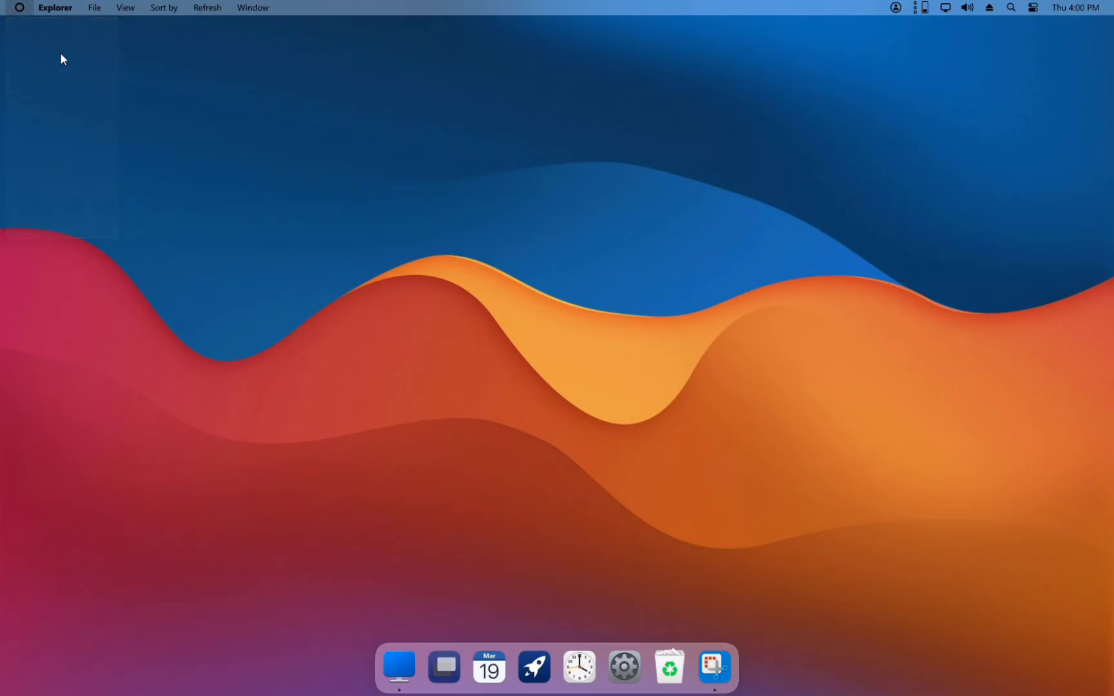
left_click(19, 8)
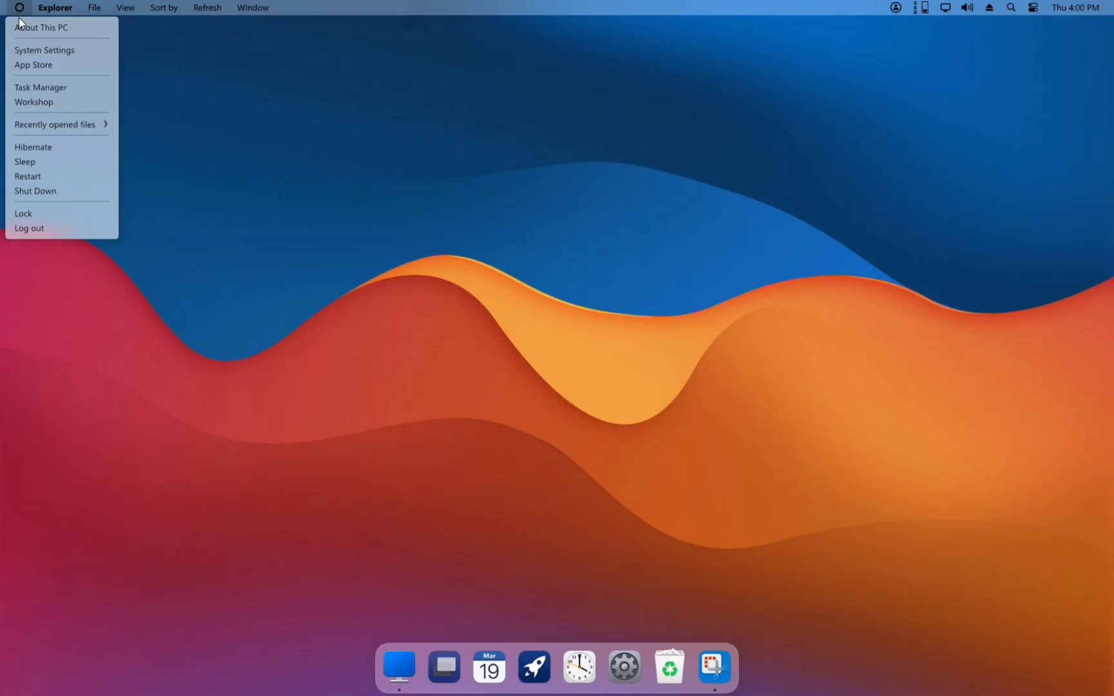
left_click(129, 194)
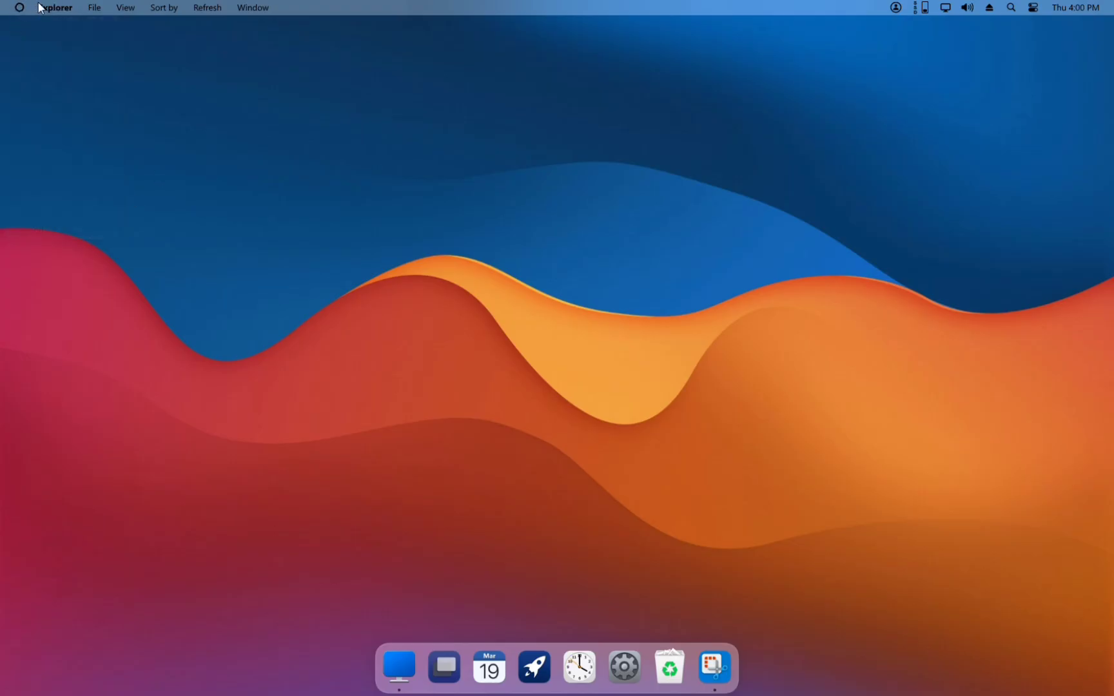
Open the MyDockFinder preferences and go through the General settings to the start on boot options
left_click(64, 7)
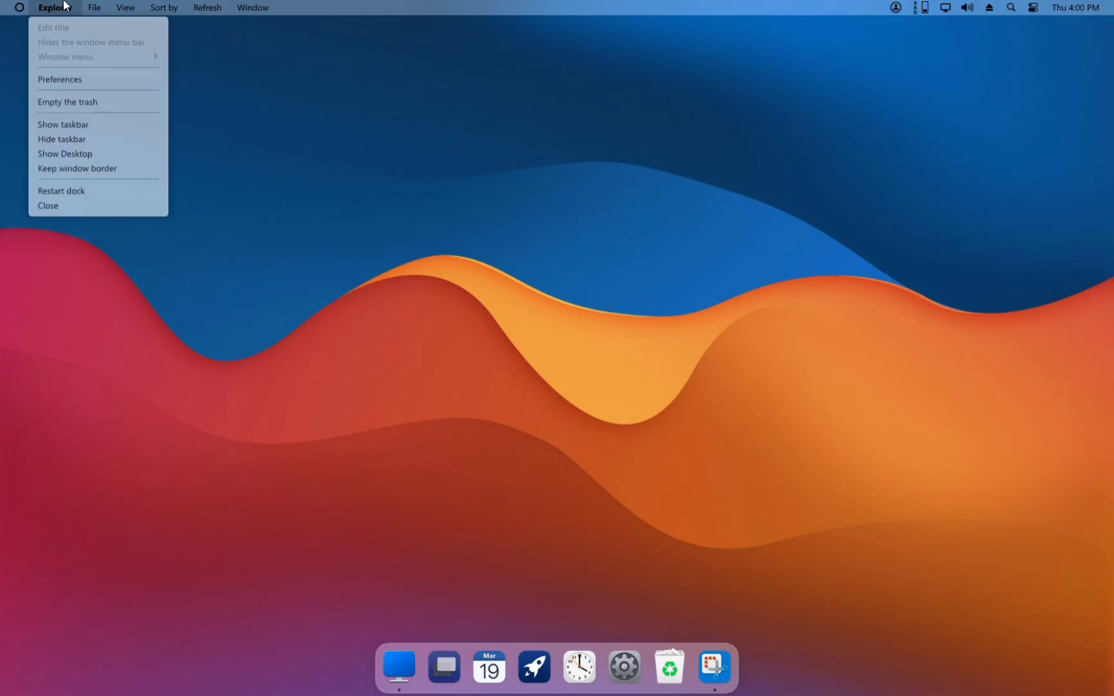
left_click(64, 78)
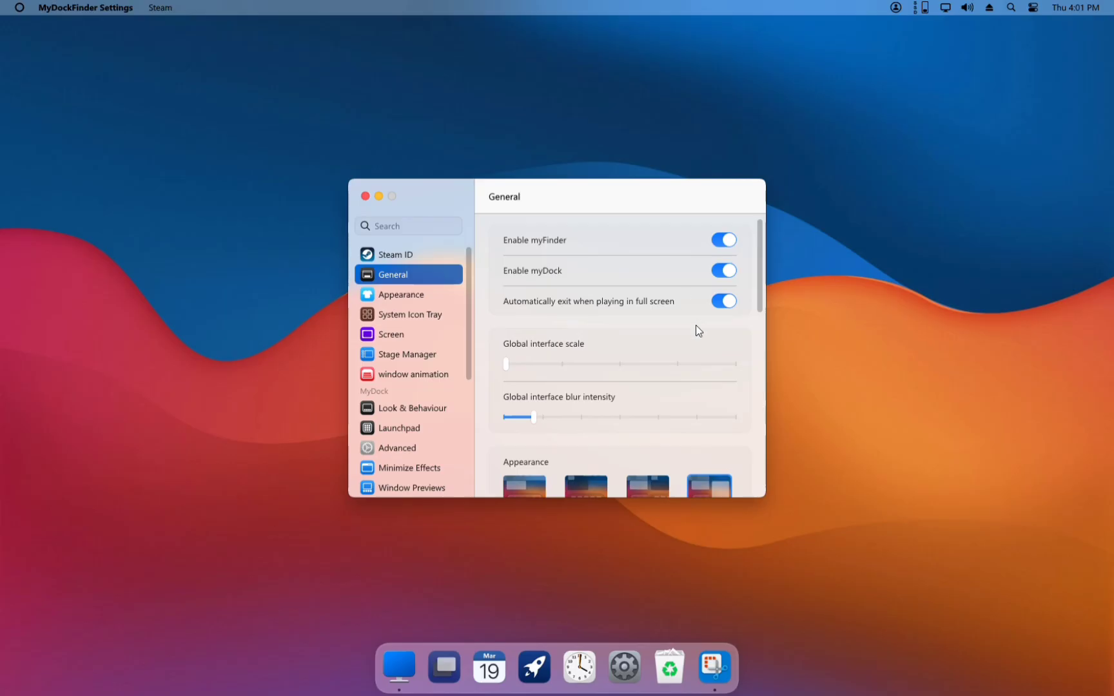
scroll(626, 365, "down", 3)
scroll(499, 313, "up", 3)
scroll(555, 347, "down", 9)
scroll(555, 347, "down", 7)
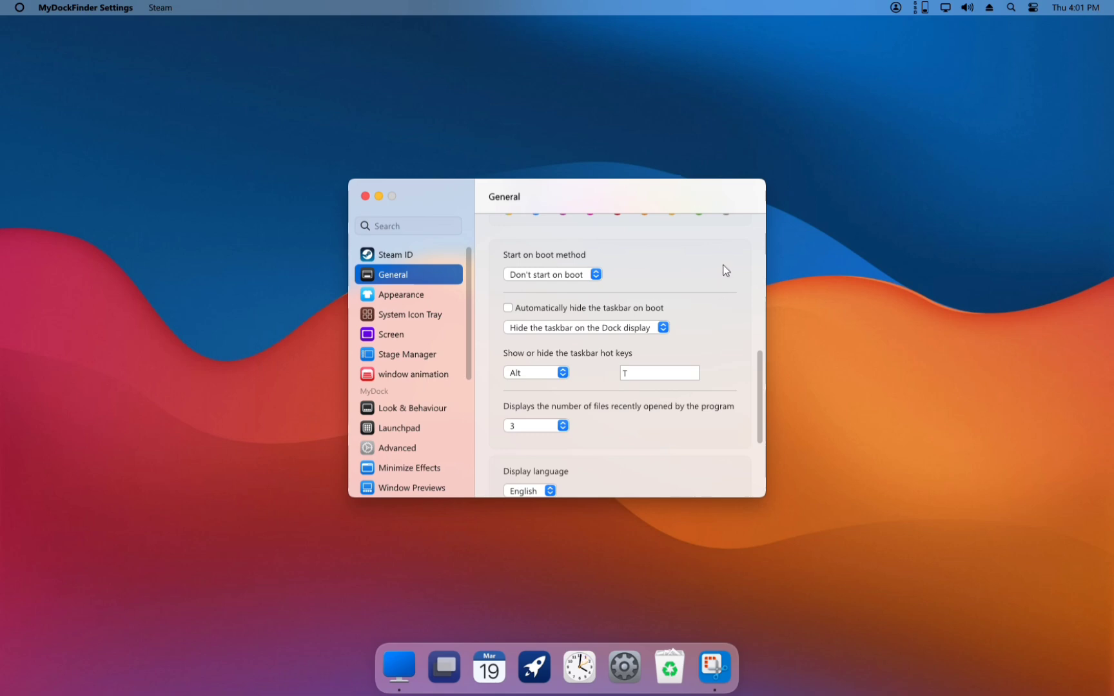
Try to set the start on boot method to Start as a service, dismissing the SmartScreen warning
left_click(595, 275)
left_click(595, 275)
left_click(596, 277)
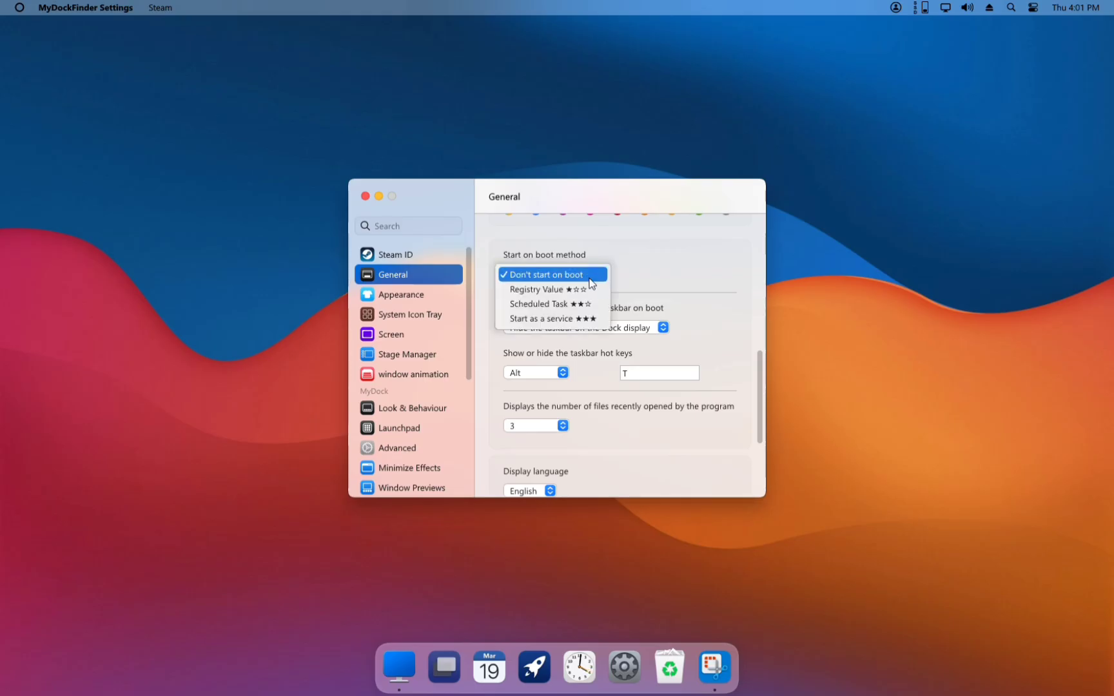
left_click(582, 316)
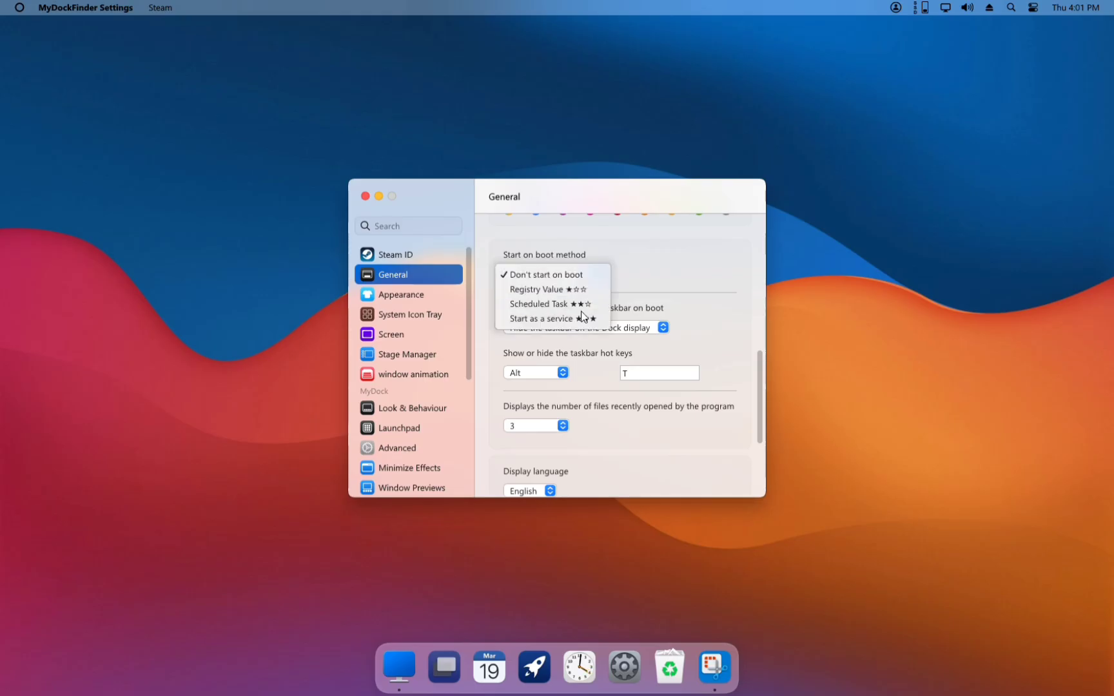
left_click(580, 319)
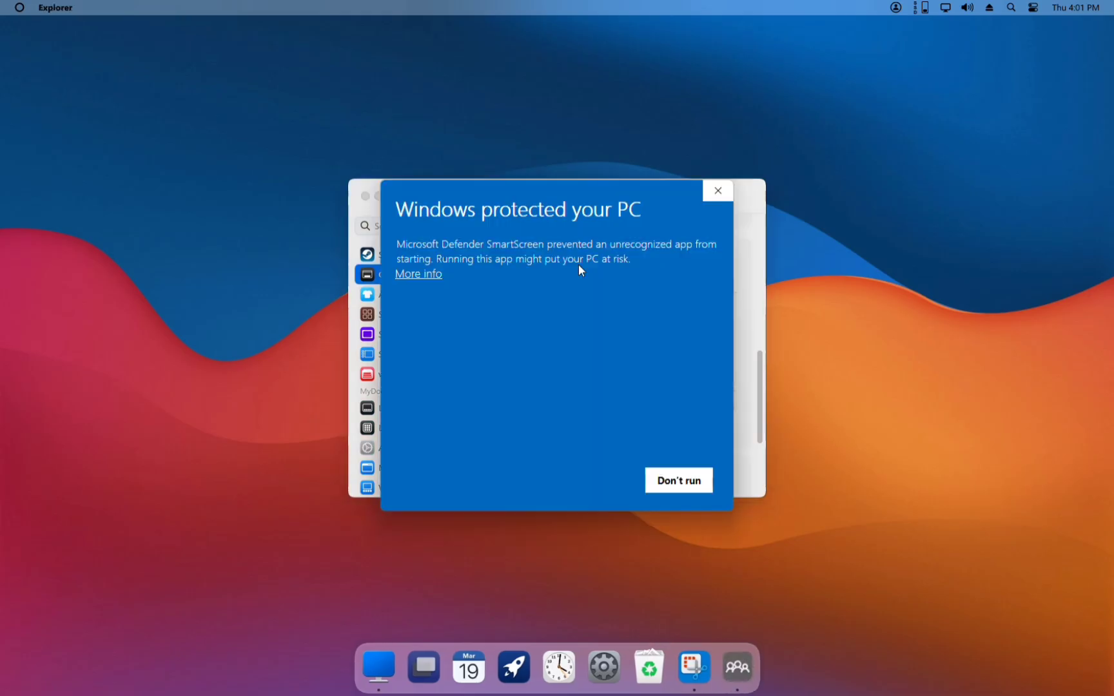
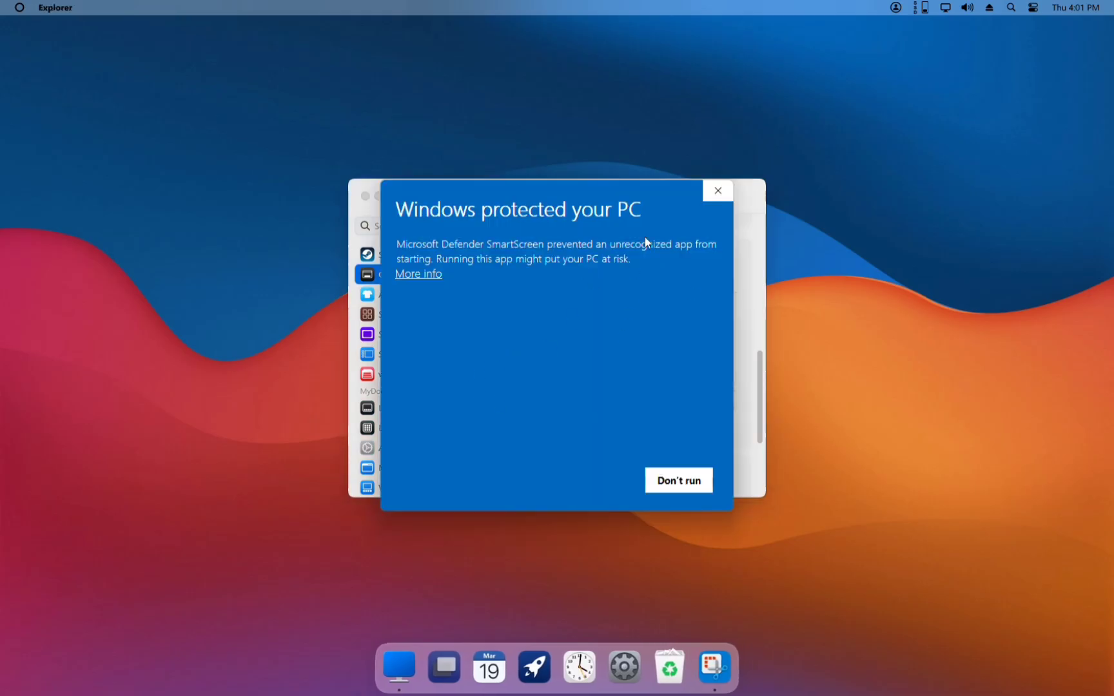
left_click(718, 190)
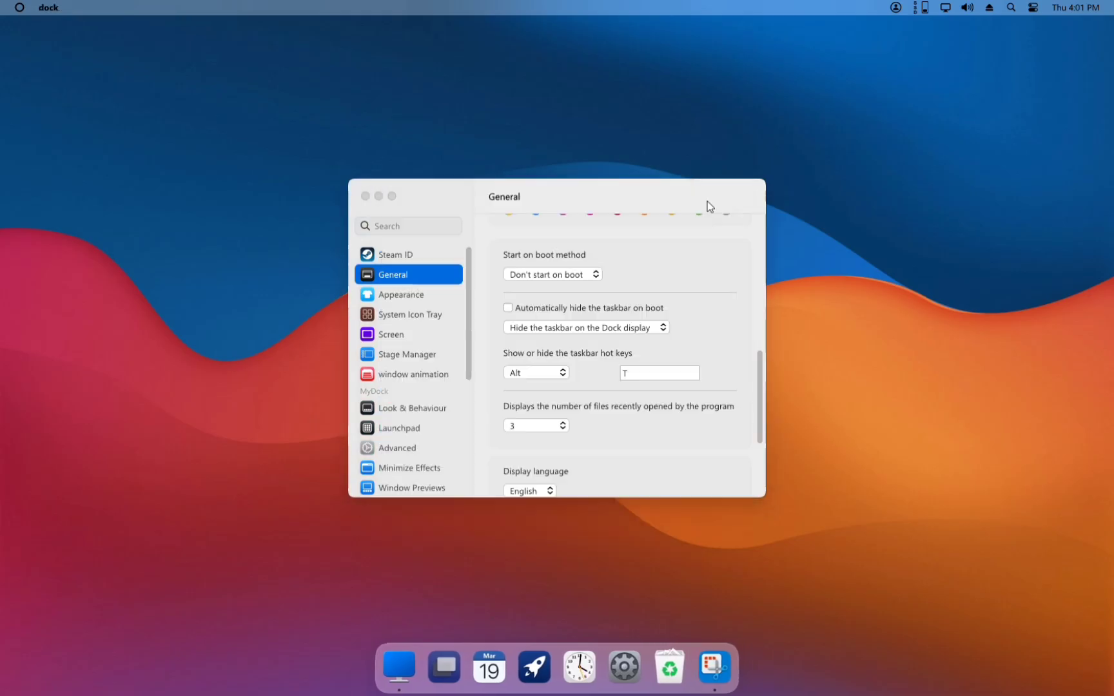
Choose Start as a service again as the start on boot method and get past the SmartScreen warning
left_click(599, 279)
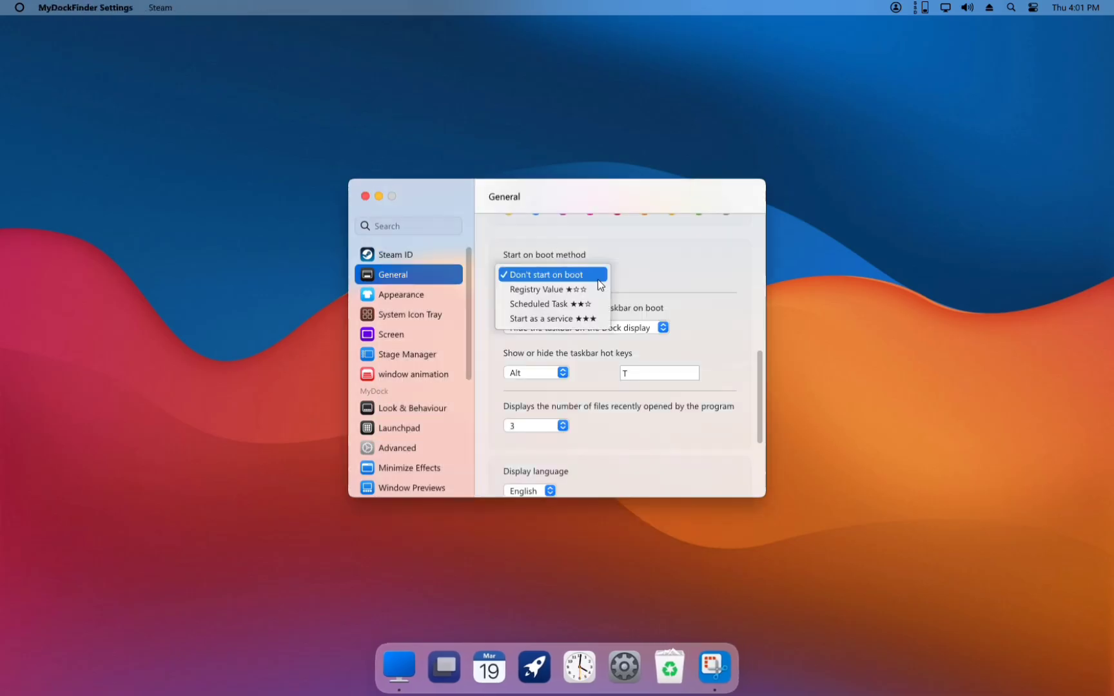
left_click(588, 318)
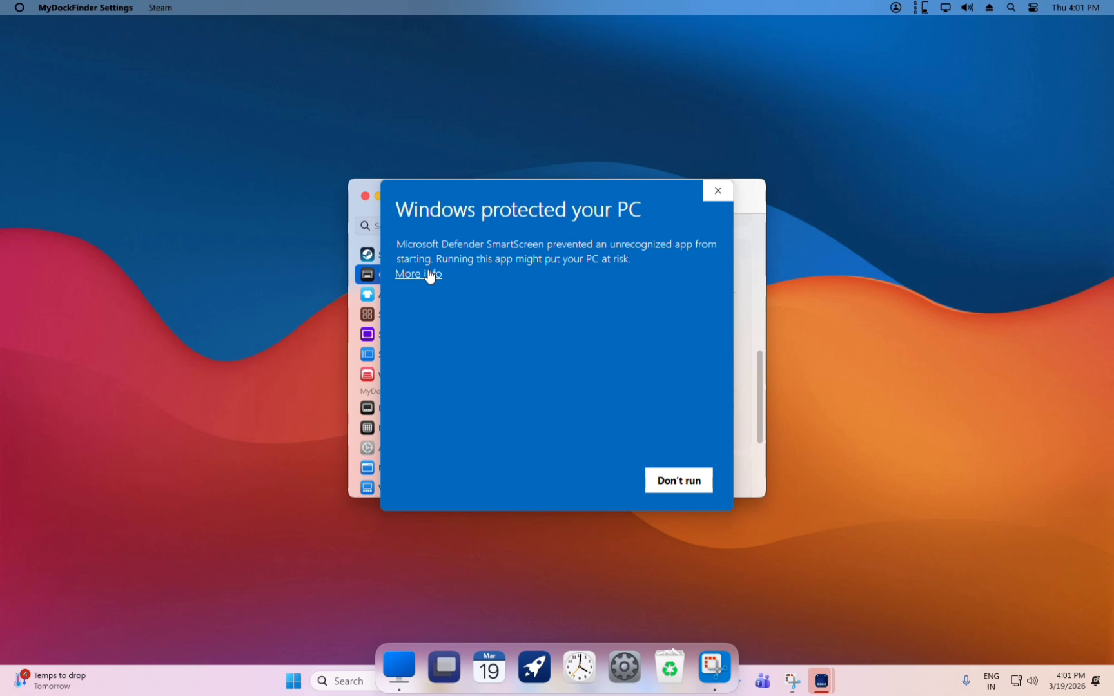
key("Escape")
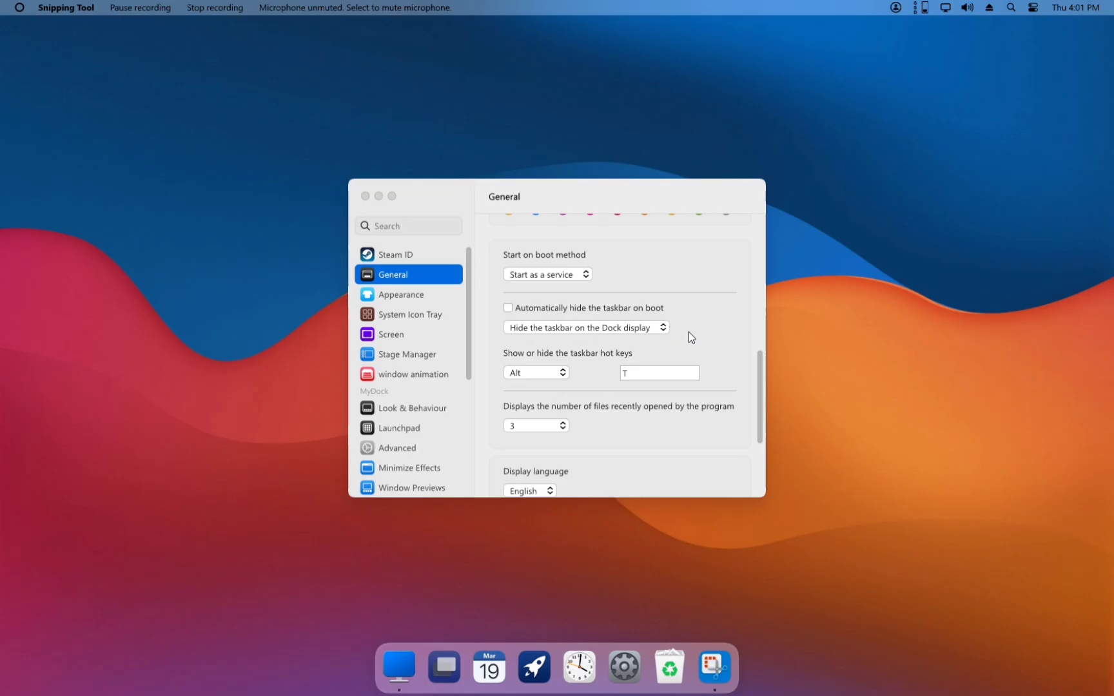
Set the taskbar hiding option to Hide taskbar on all displays and enable automatically hiding it on boot
left_click(665, 325)
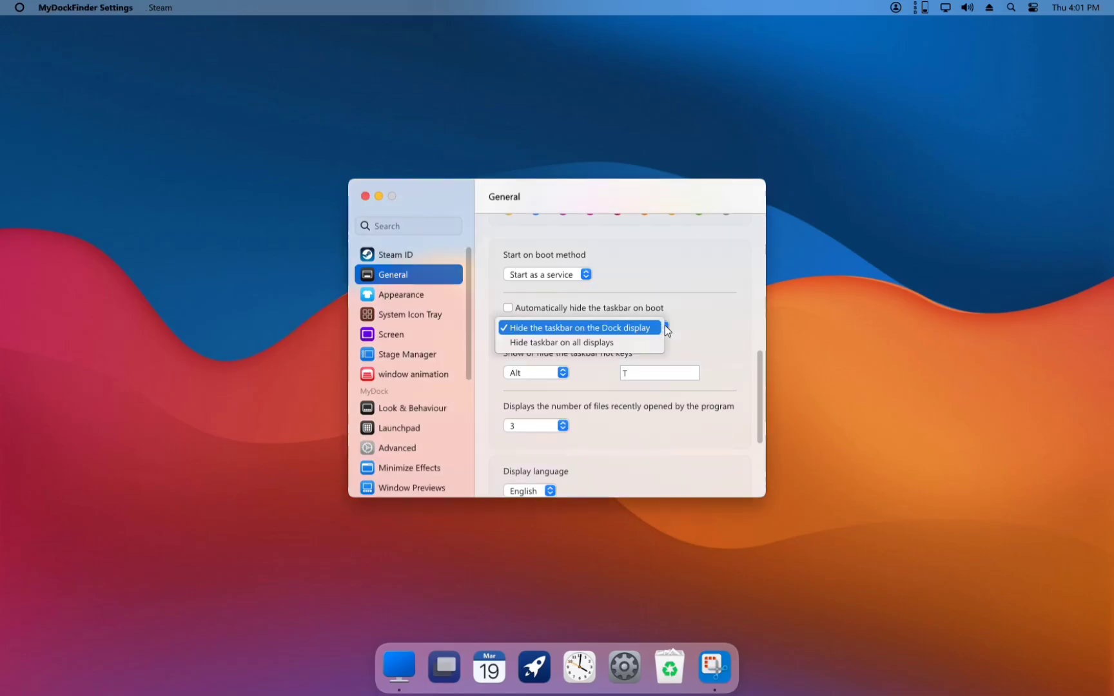
left_click(640, 332)
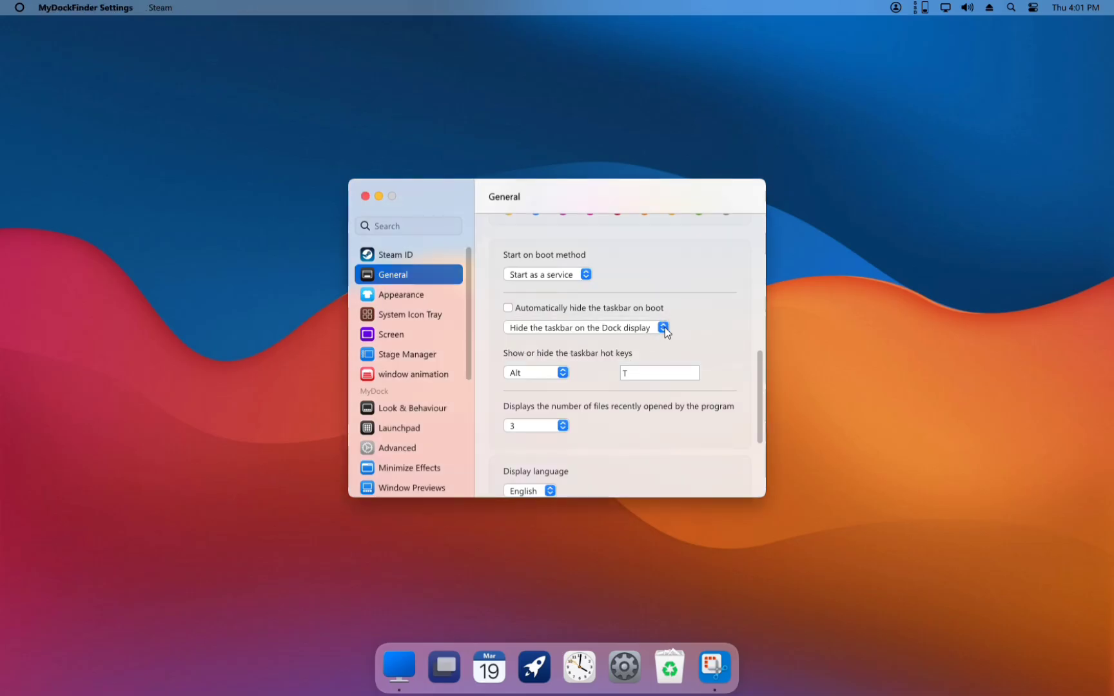
left_click(665, 328)
left_click(620, 341)
left_click(518, 309)
Look through the General, Appearance, System Icon Tray, Screen and Stage Manager settings
scroll(638, 418, "up", 5)
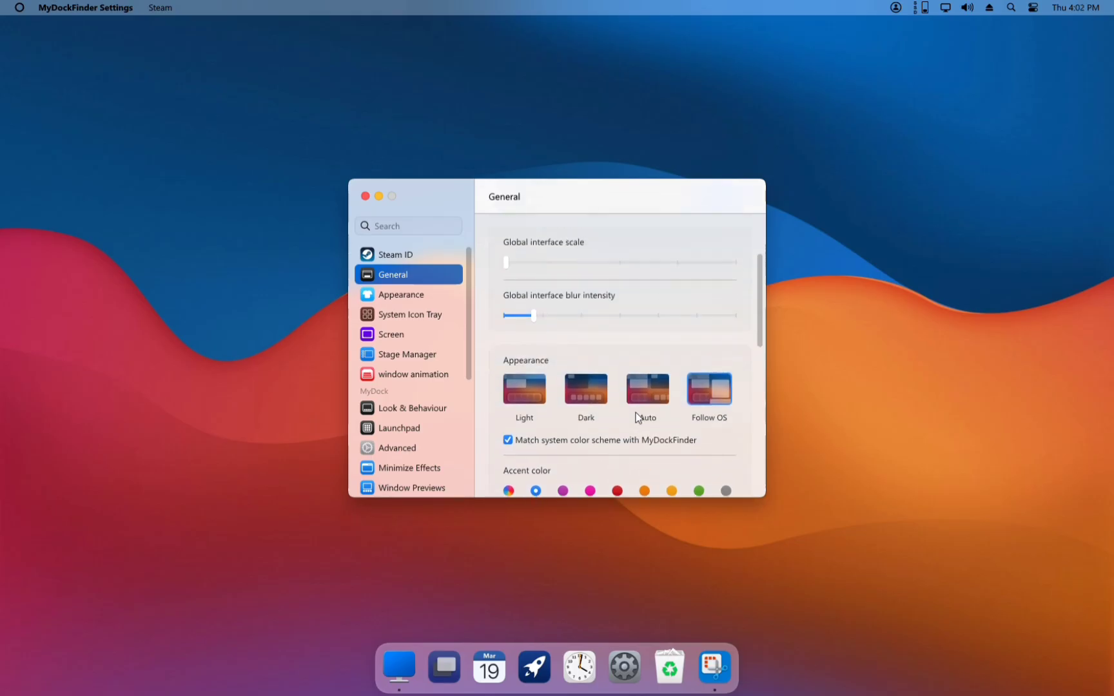
scroll(638, 418, "down", 5)
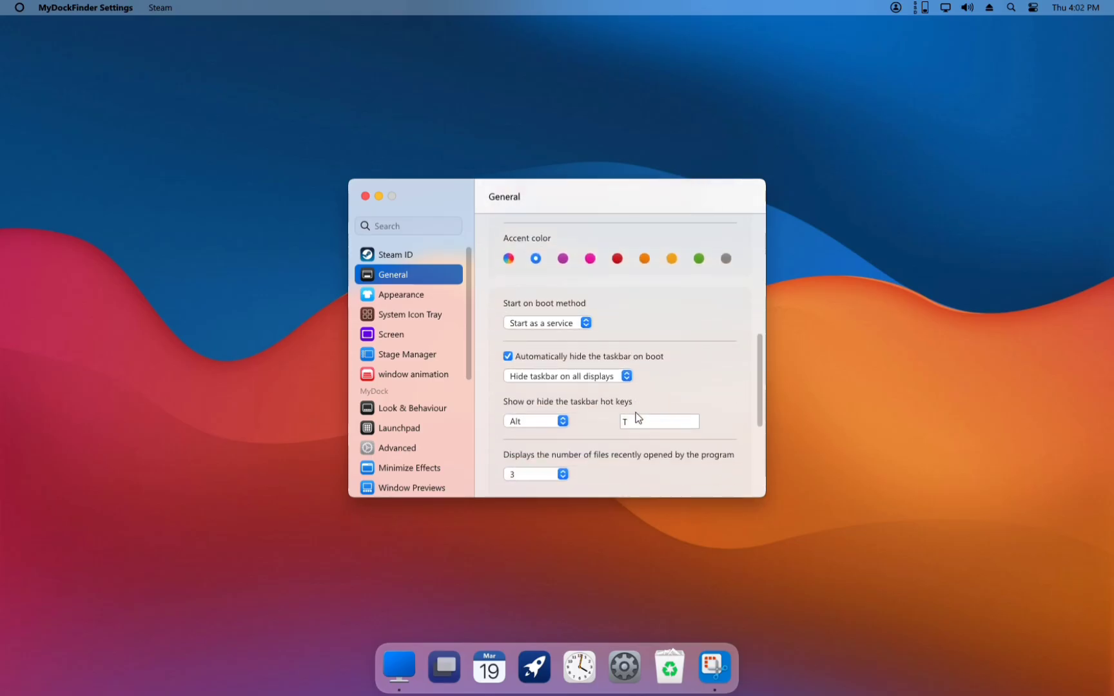
scroll(636, 415, "up", 10)
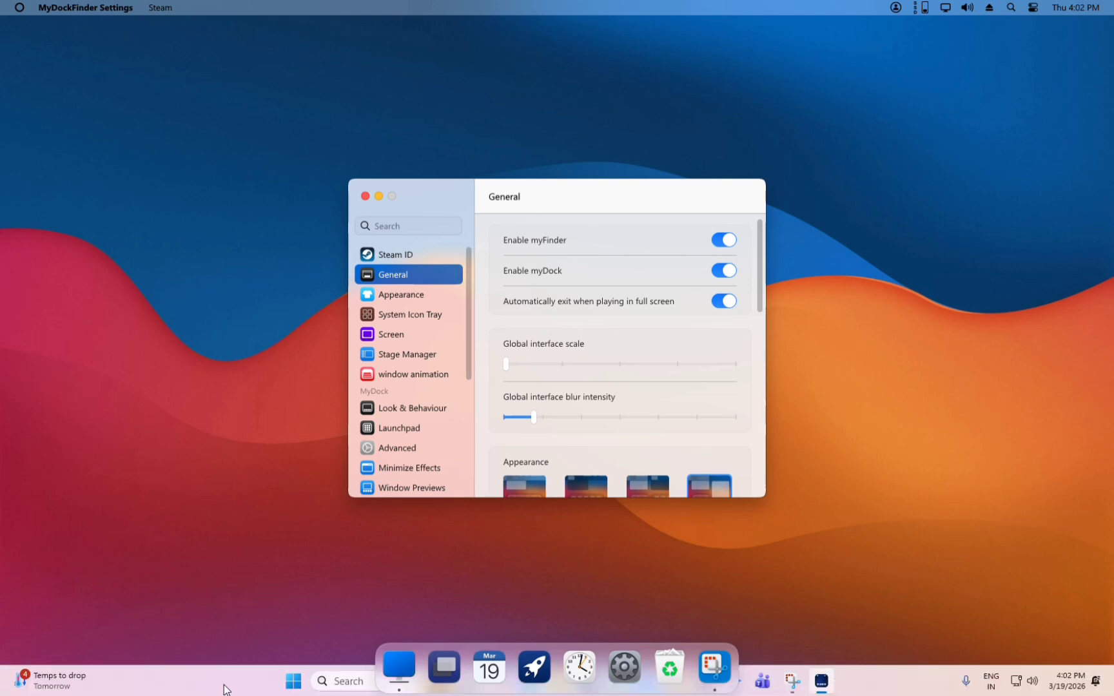
left_click(390, 294)
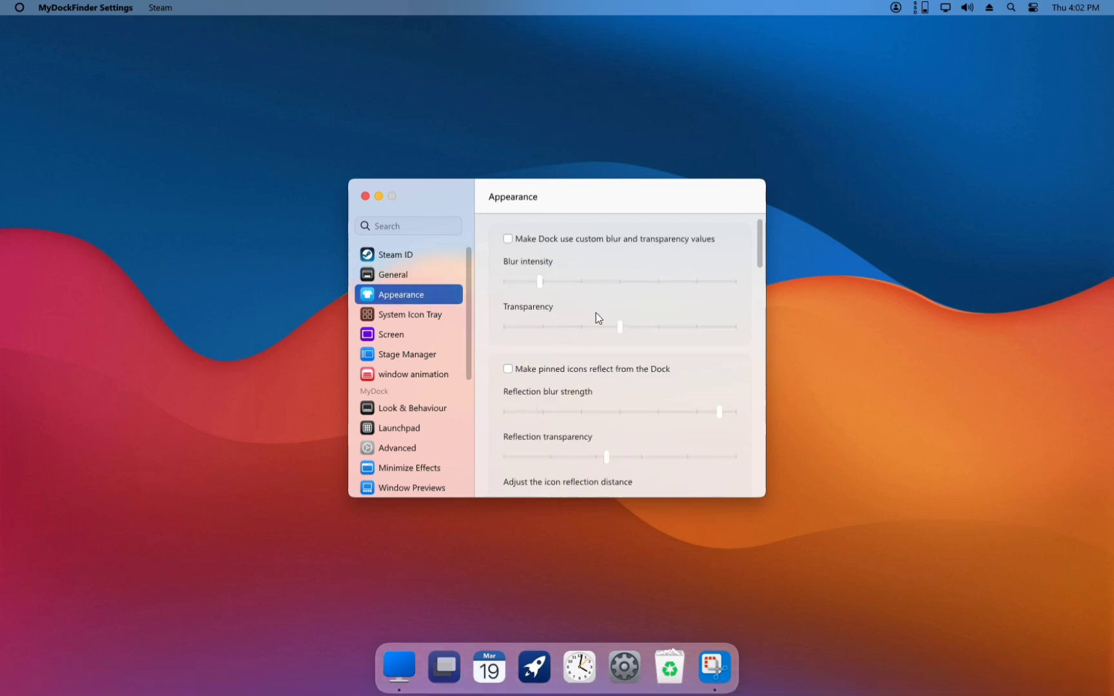
scroll(621, 278, "down", 8)
scroll(547, 324, "up", 8)
left_click(414, 312)
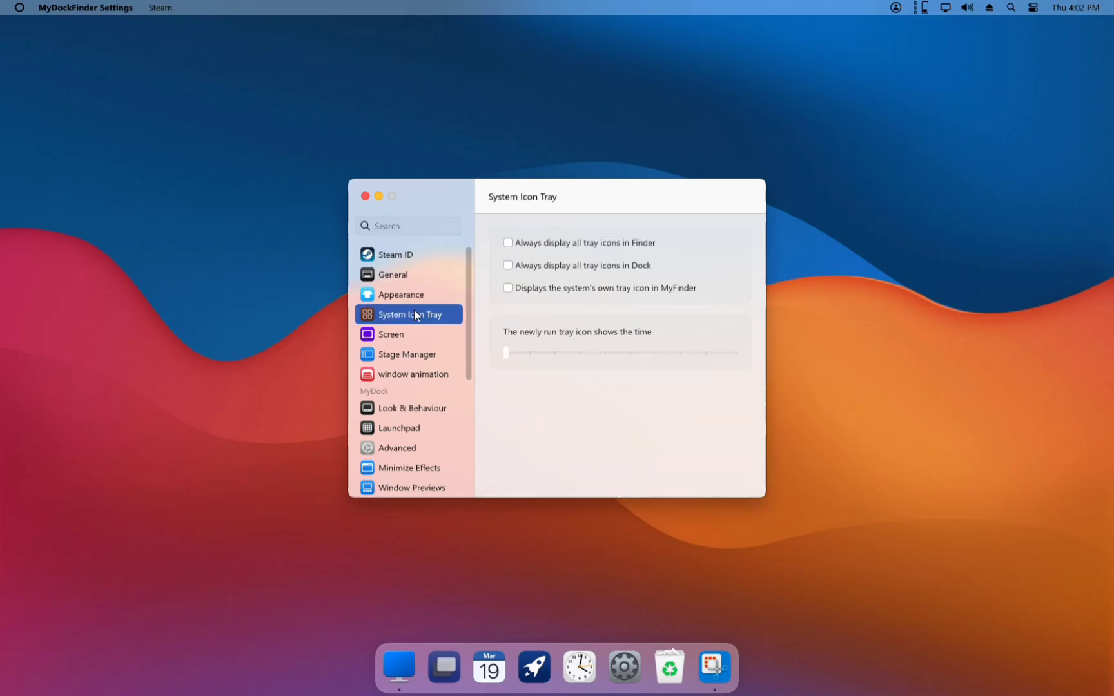
left_click(402, 334)
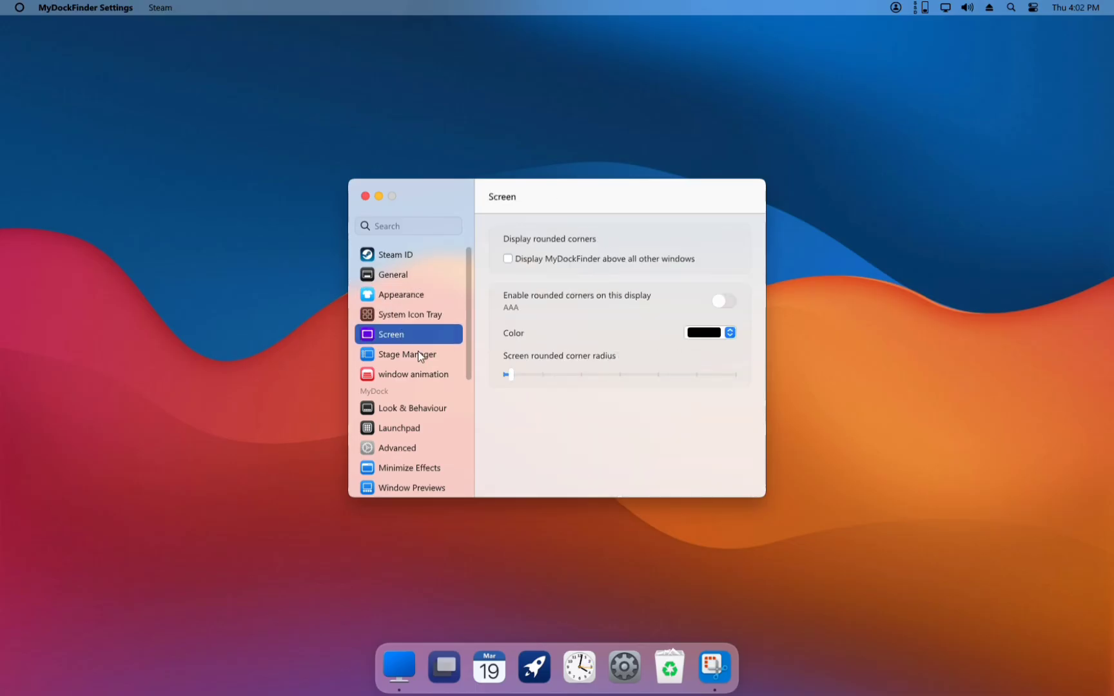
left_click(418, 352)
Choose the blurred fourth window opening animation effect, enable the window opening animation and look through the remaining window animation options
left_click(417, 374)
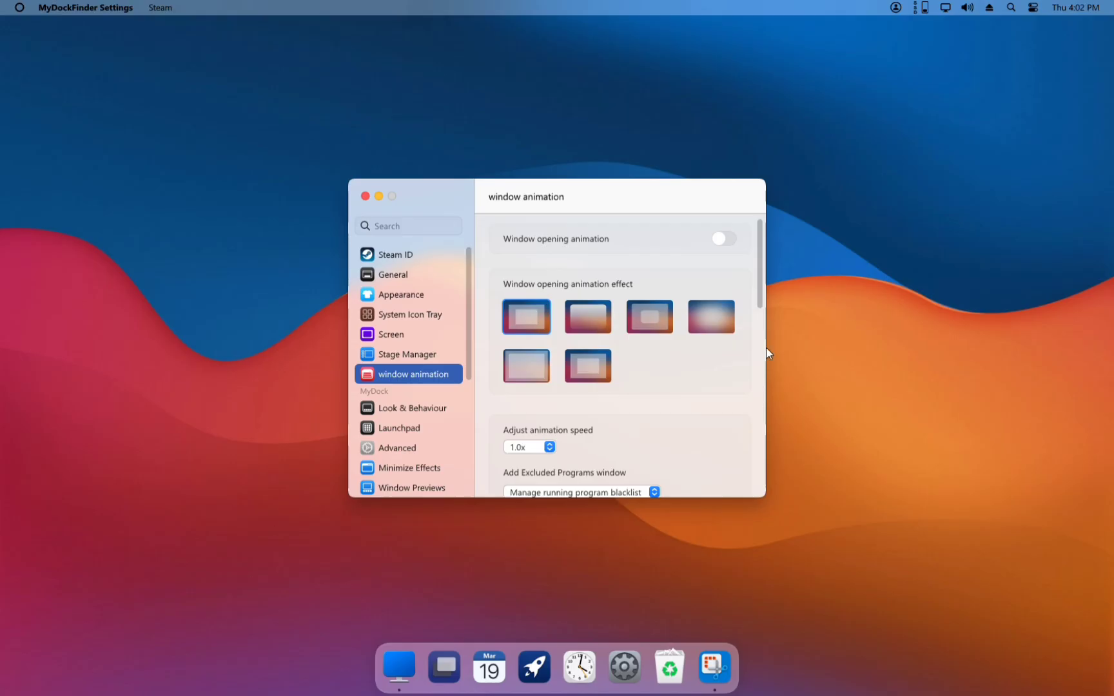
left_click(691, 314)
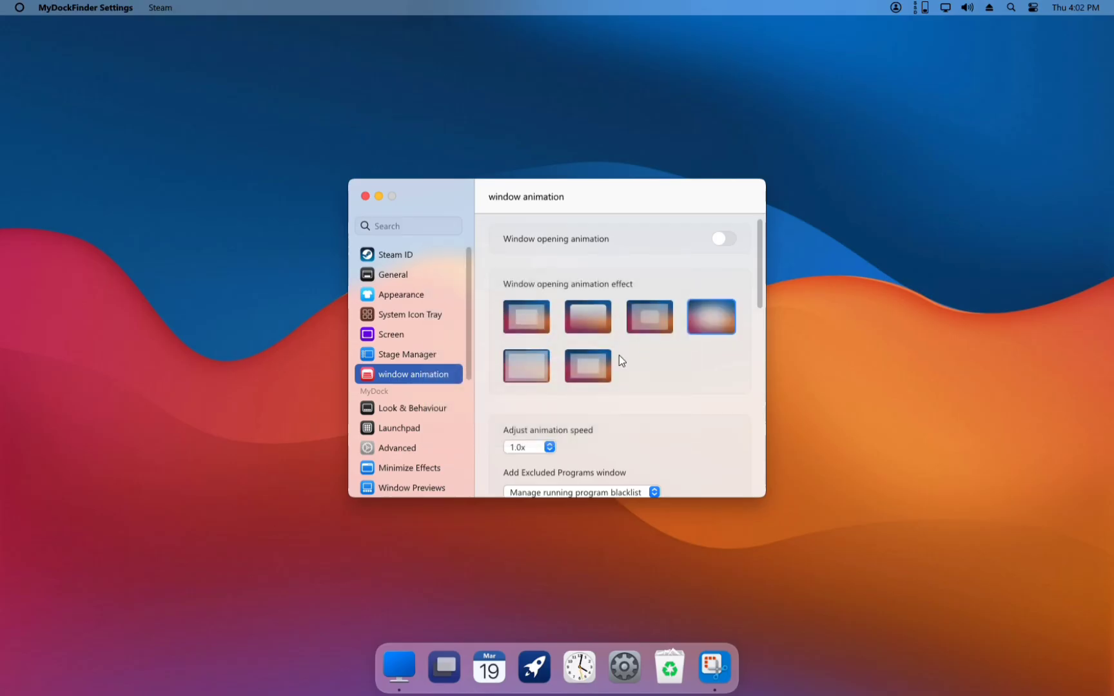
left_click(721, 239)
scroll(622, 379, "down", 5)
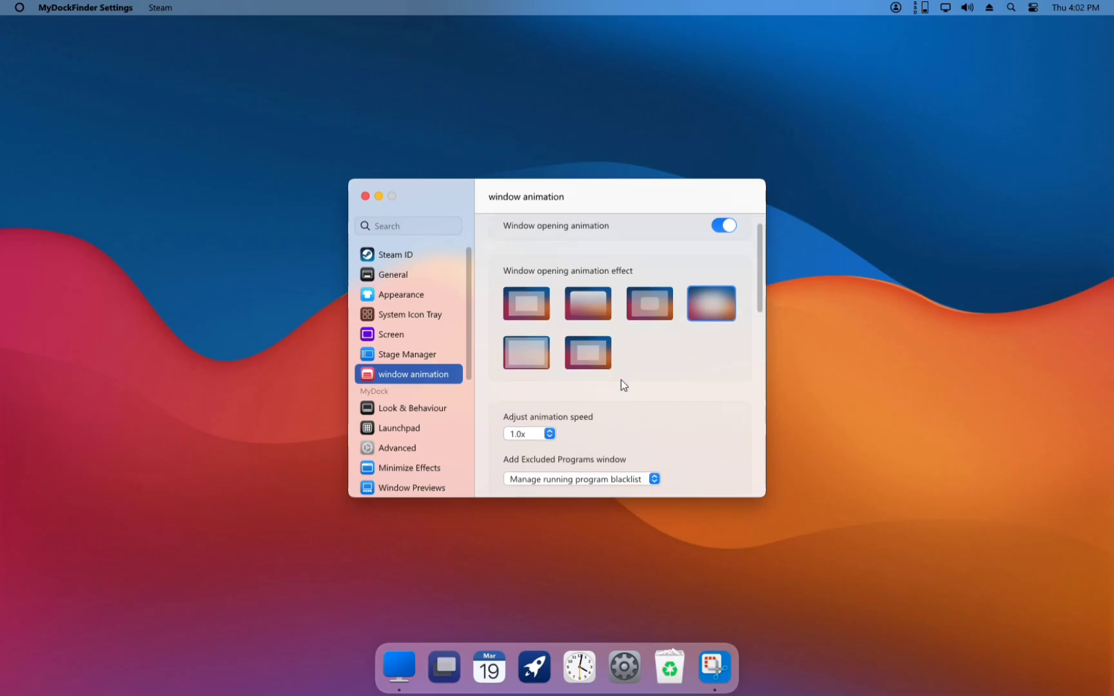
scroll(621, 383, "down", 3)
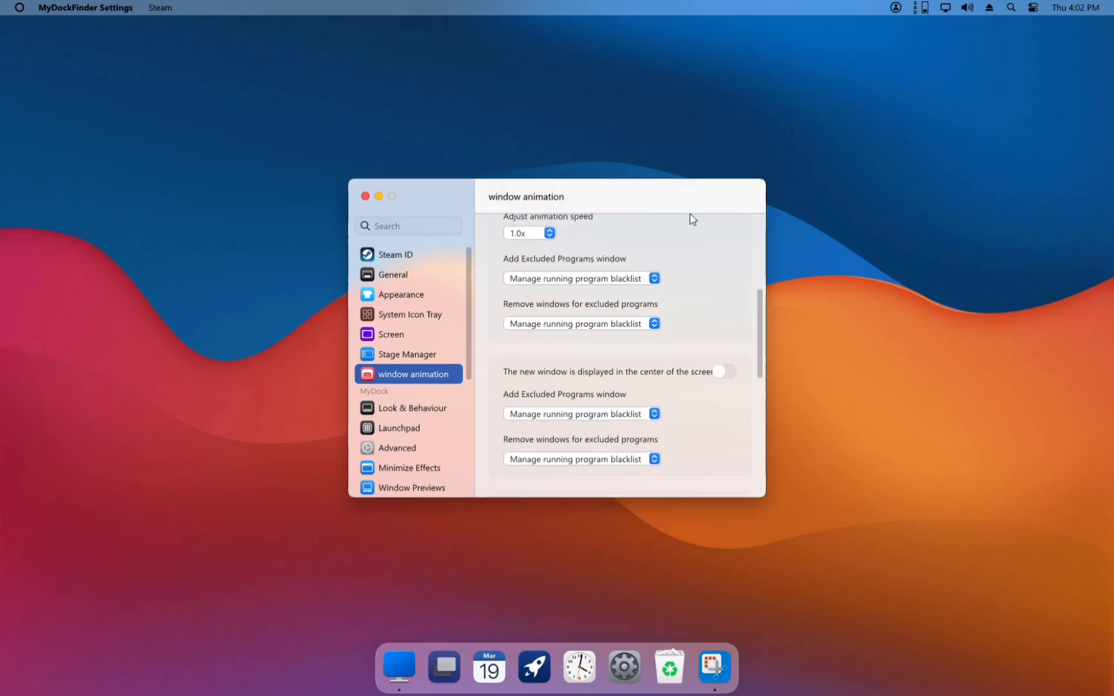
Look through the excluded programs lists of the window opening animation and of the option that centers new windows
left_click(646, 278)
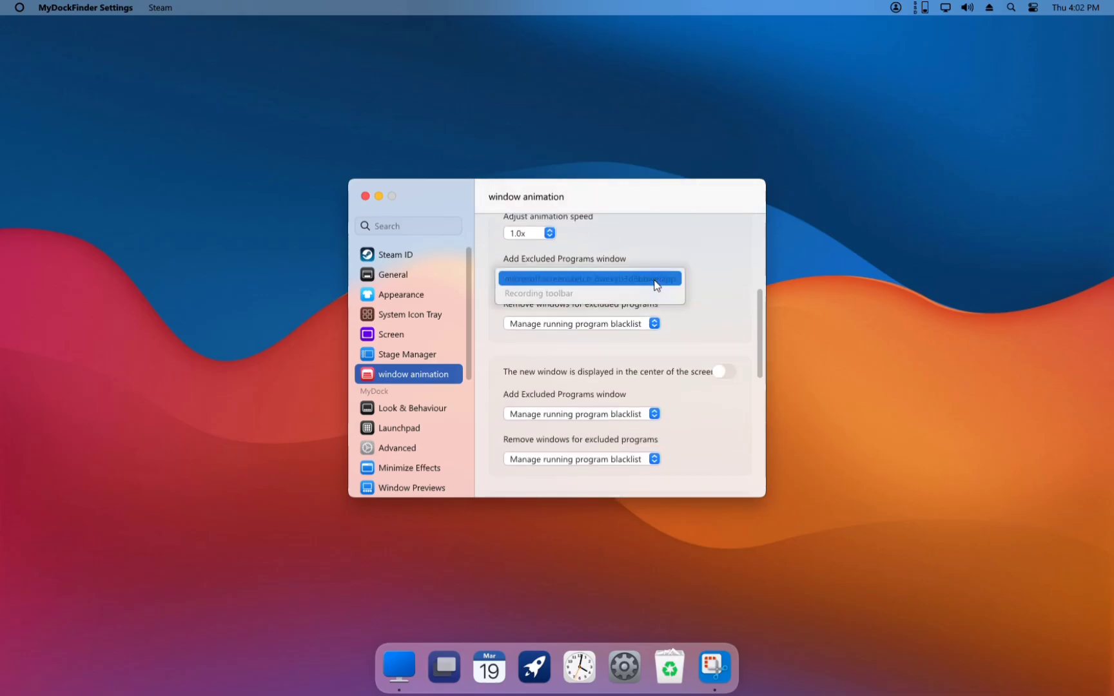
left_click(644, 317)
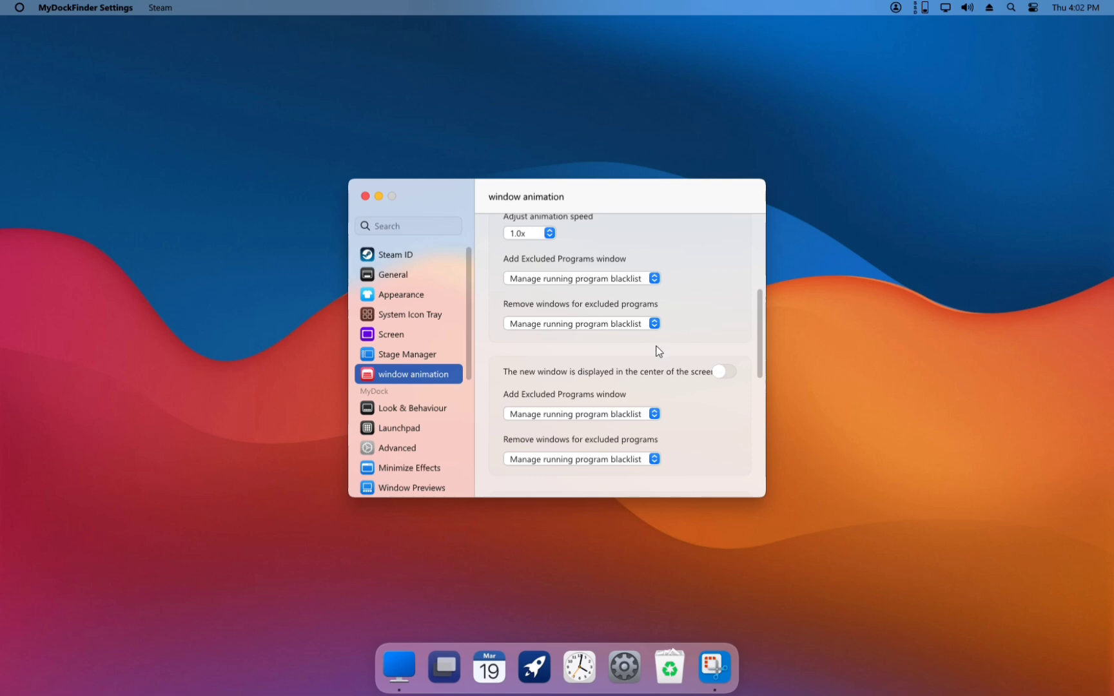
scroll(657, 369, "down", 3)
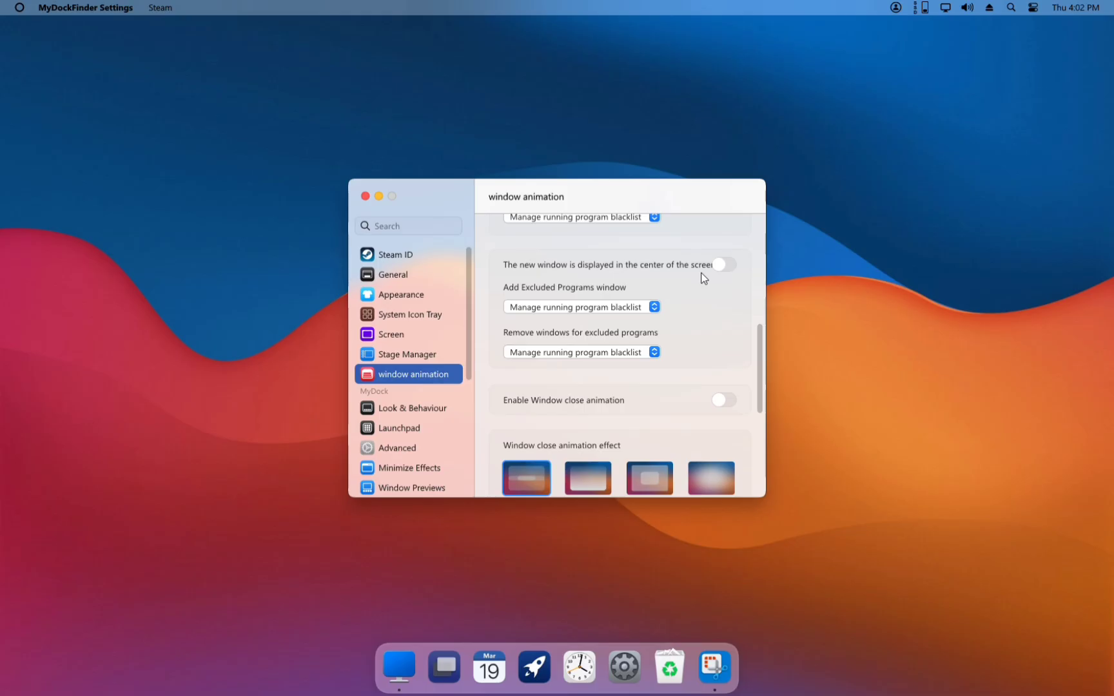
left_click(659, 309)
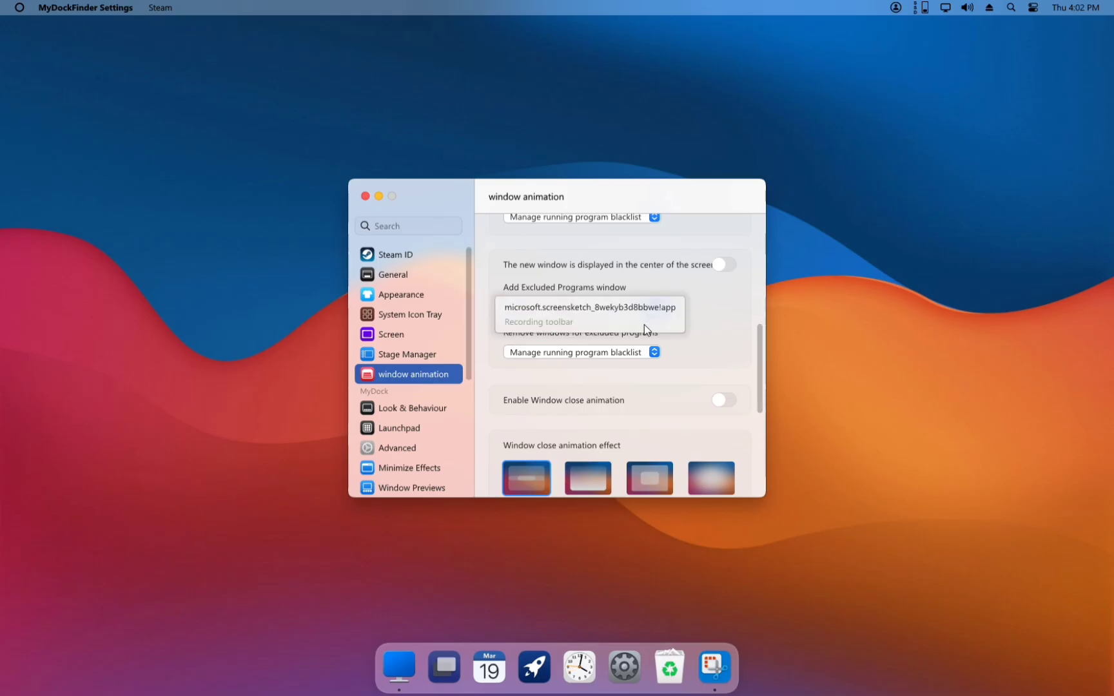
left_click(695, 269)
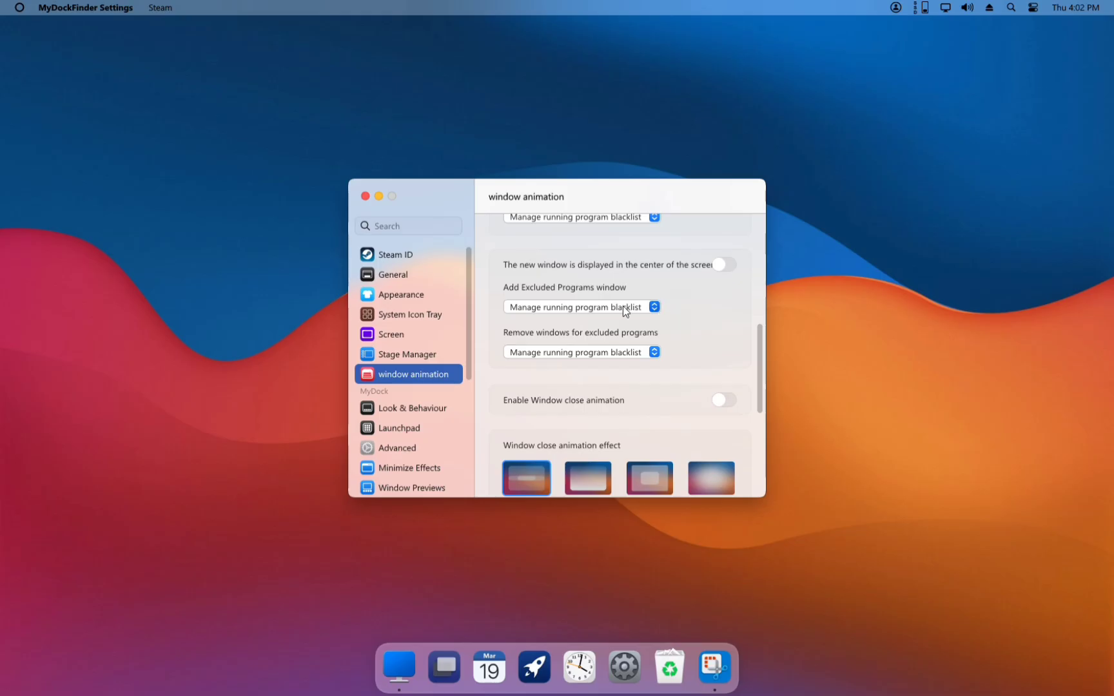
left_click(623, 306)
left_click(639, 354)
left_click(642, 352)
Enable the window close animation and choose the second window opening animation effect
scroll(705, 401, "down", 1)
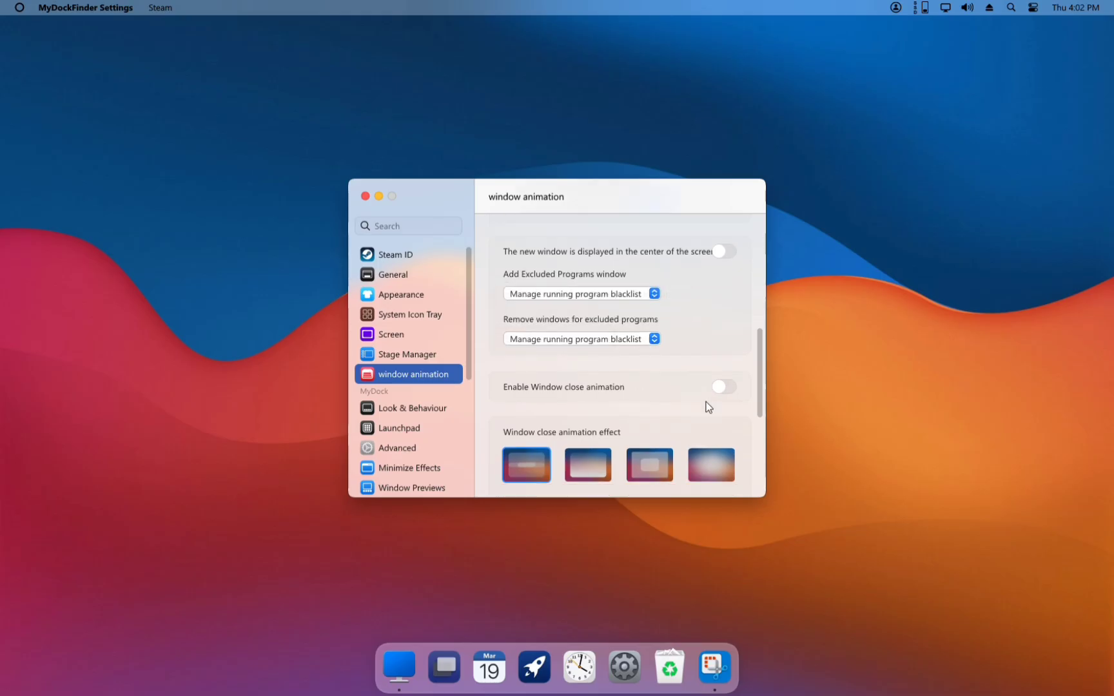
scroll(706, 401, "down", 5)
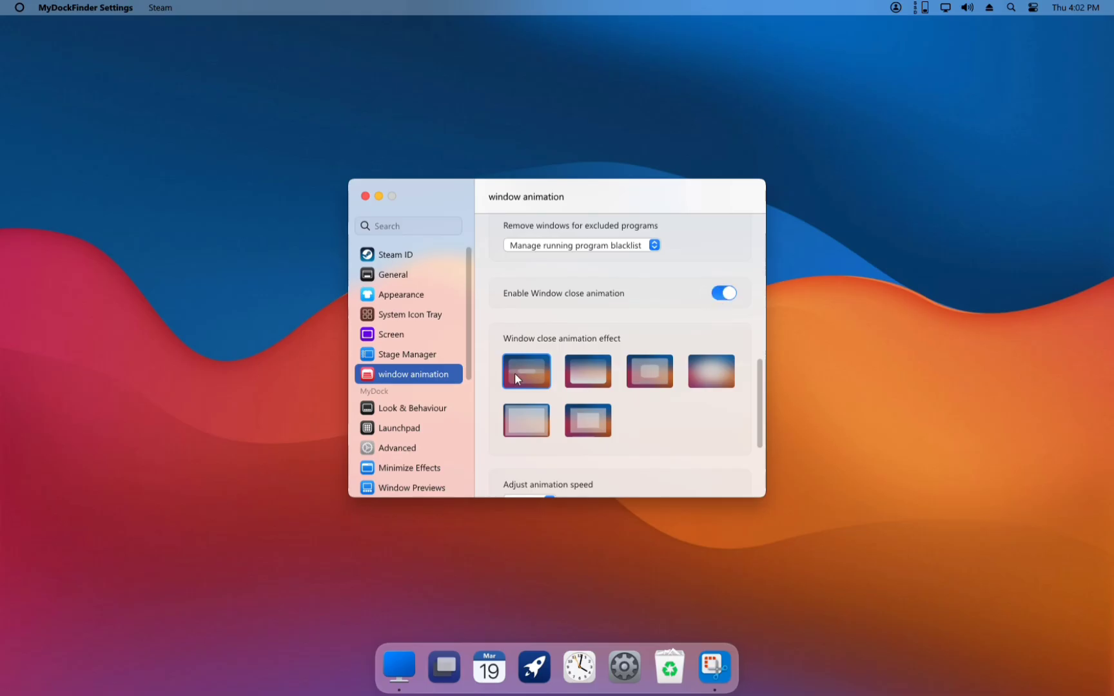
scroll(650, 374, "up", 10)
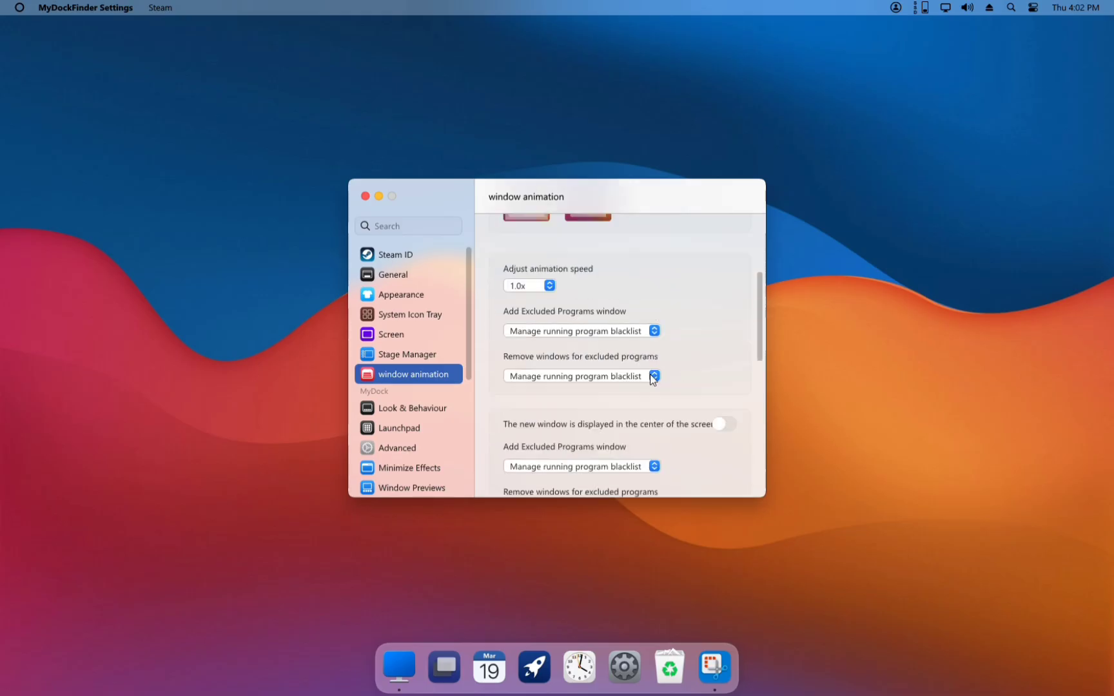
left_click(534, 318)
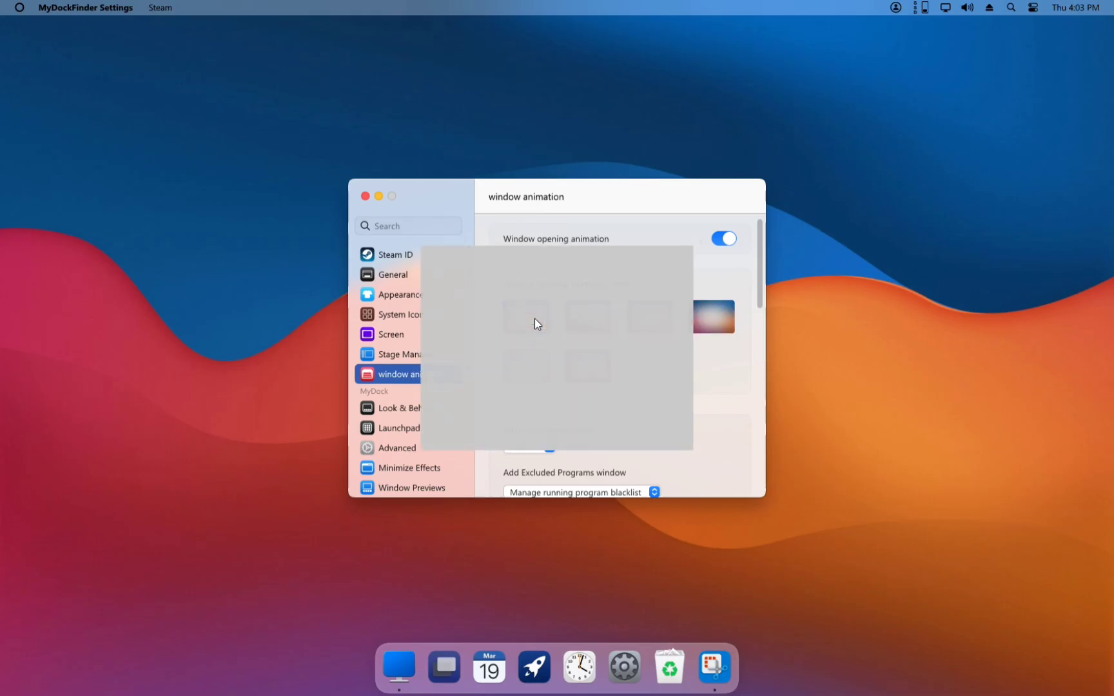
left_click(575, 316)
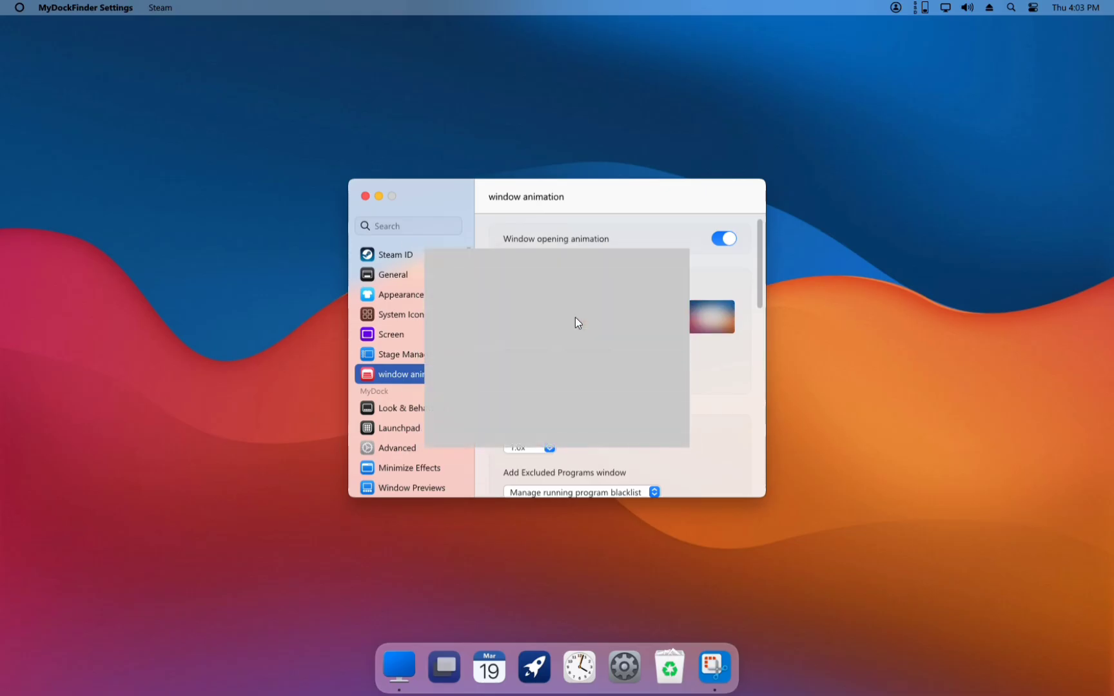
left_click(610, 370)
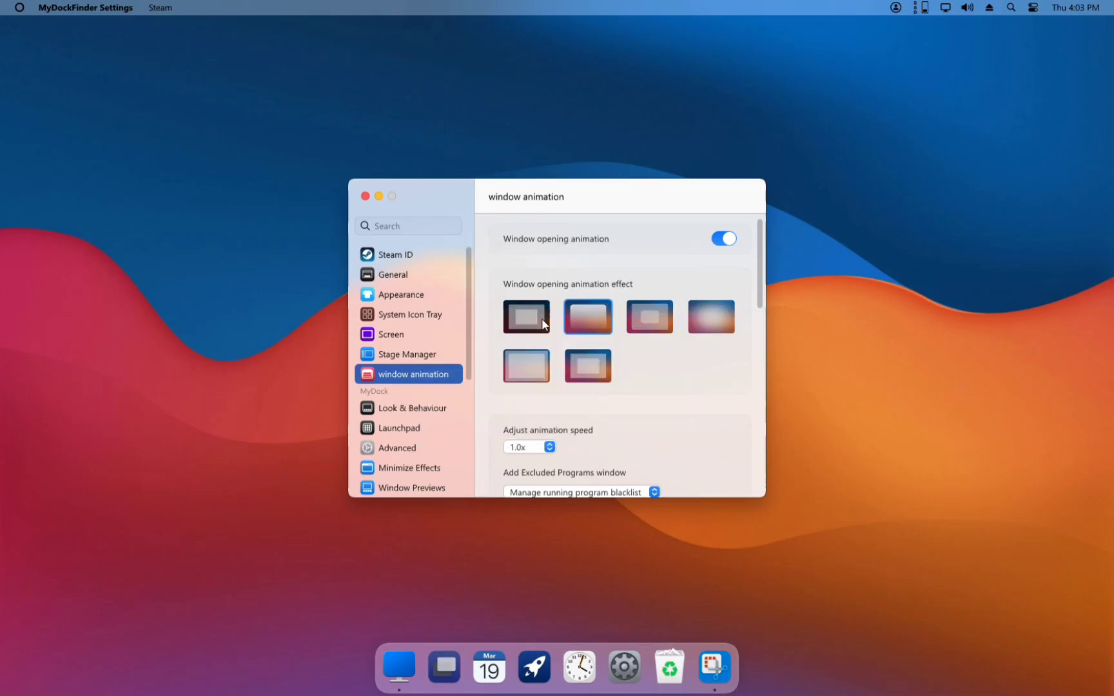
Look through the window close animation, MyDock Look & Behaviour and Launchpad settings, and check the Launchpad itself
scroll(673, 395, "down", 5)
scroll(662, 395, "down", 10)
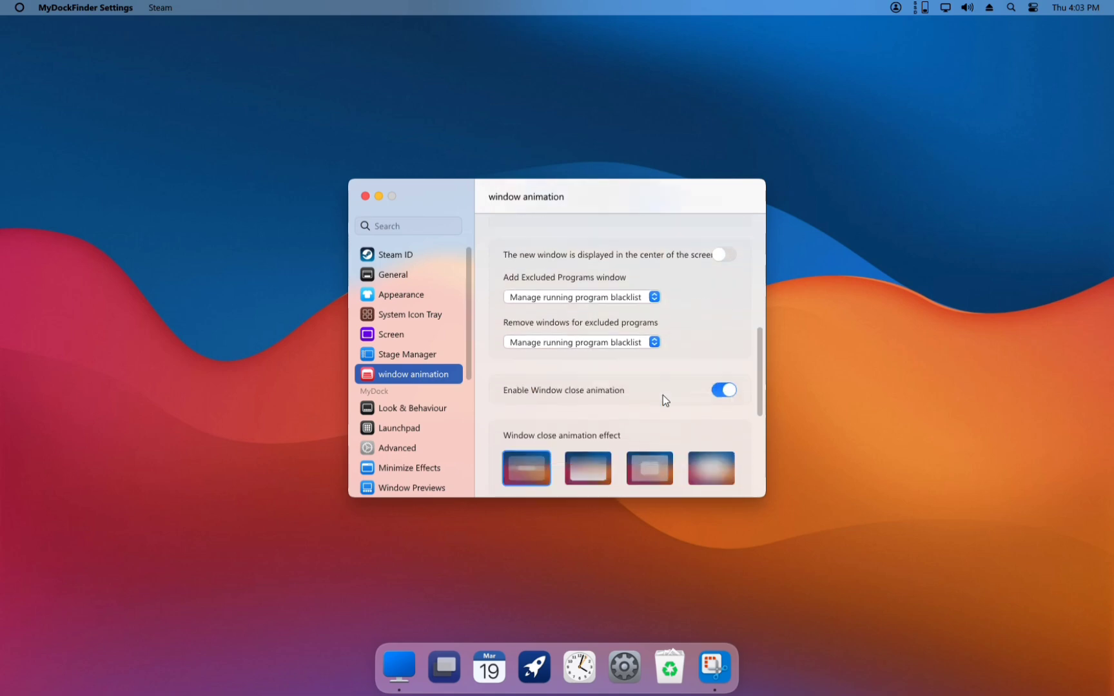
scroll(644, 387, "up", 1)
scroll(624, 374, "down", 3)
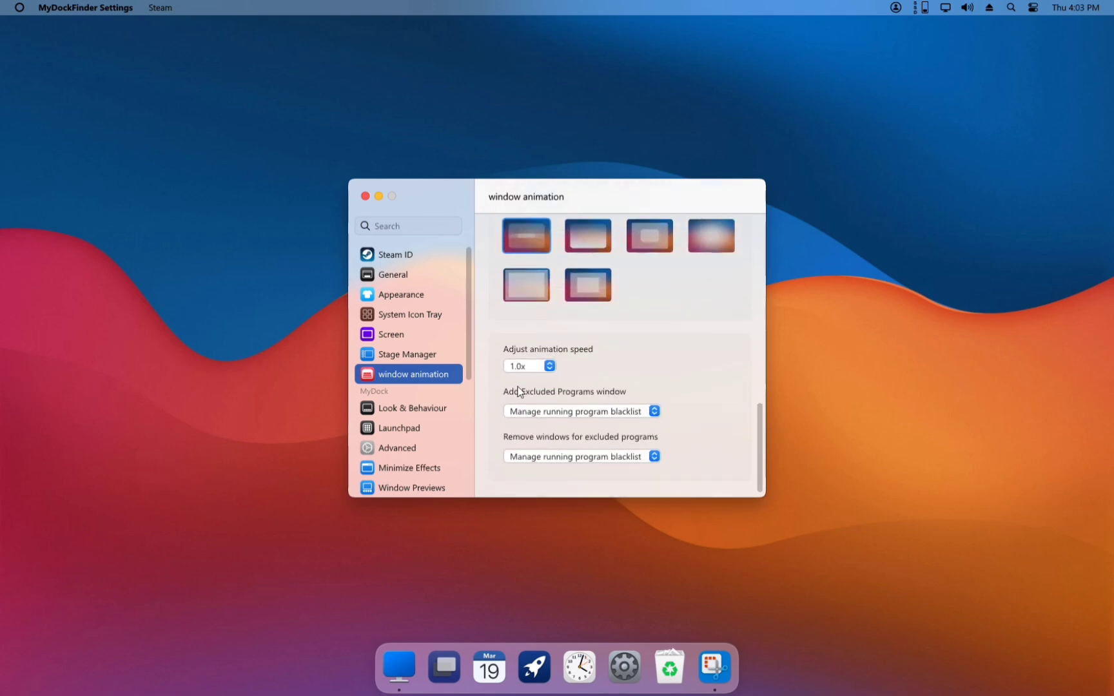
left_click(428, 413)
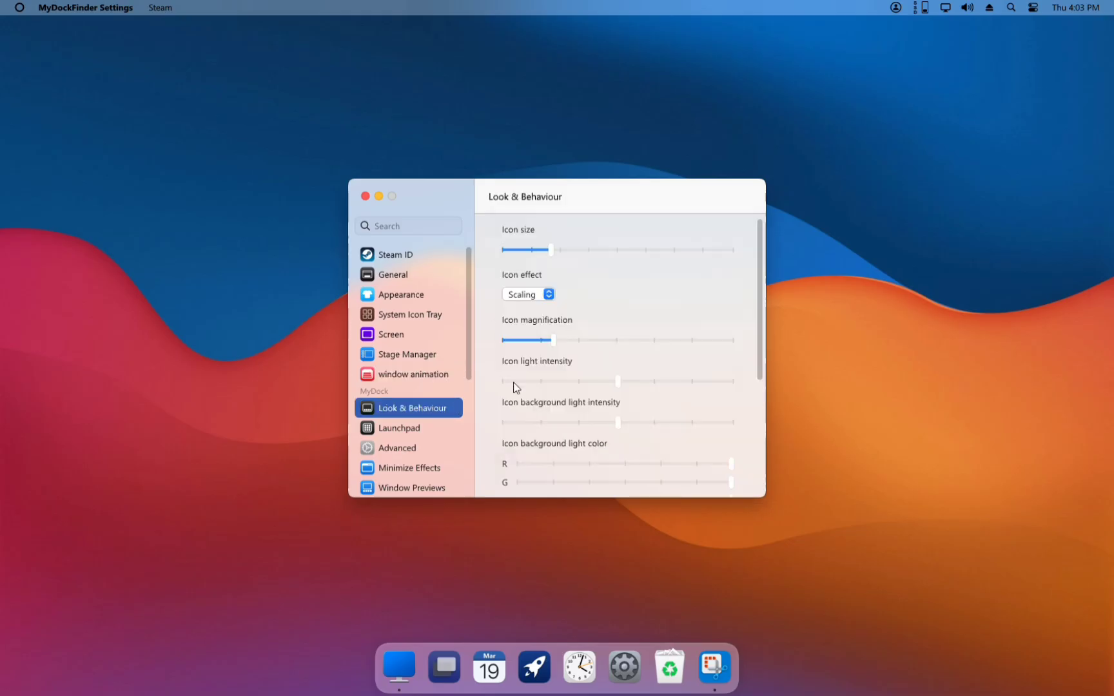
left_click(428, 429)
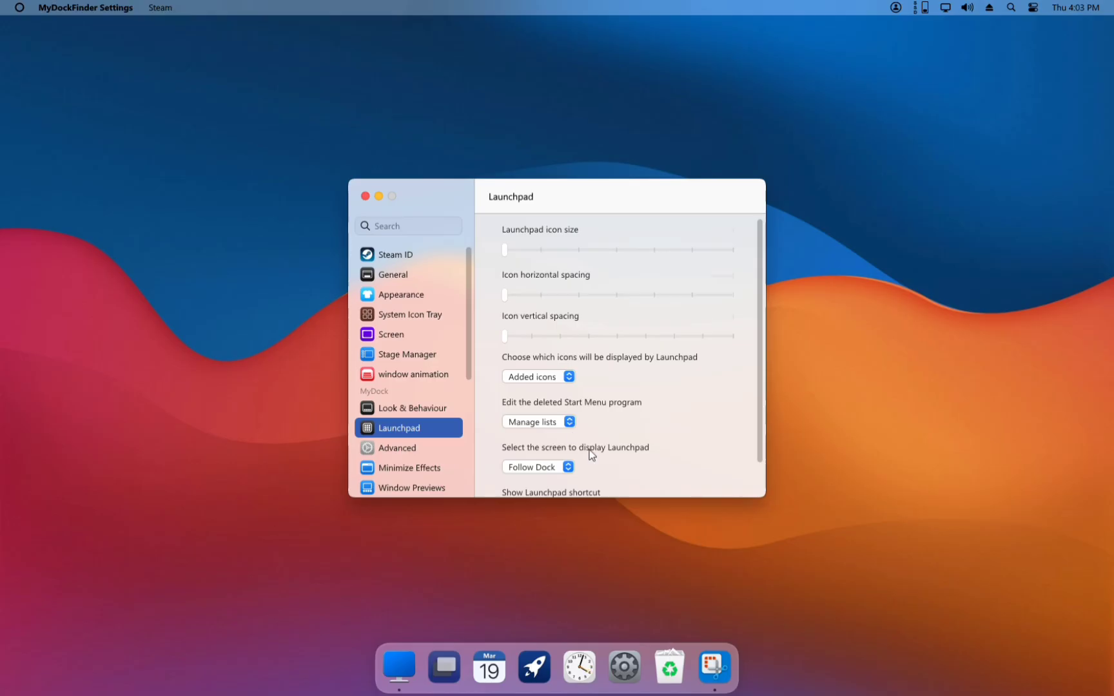
scroll(591, 454, "down", 1)
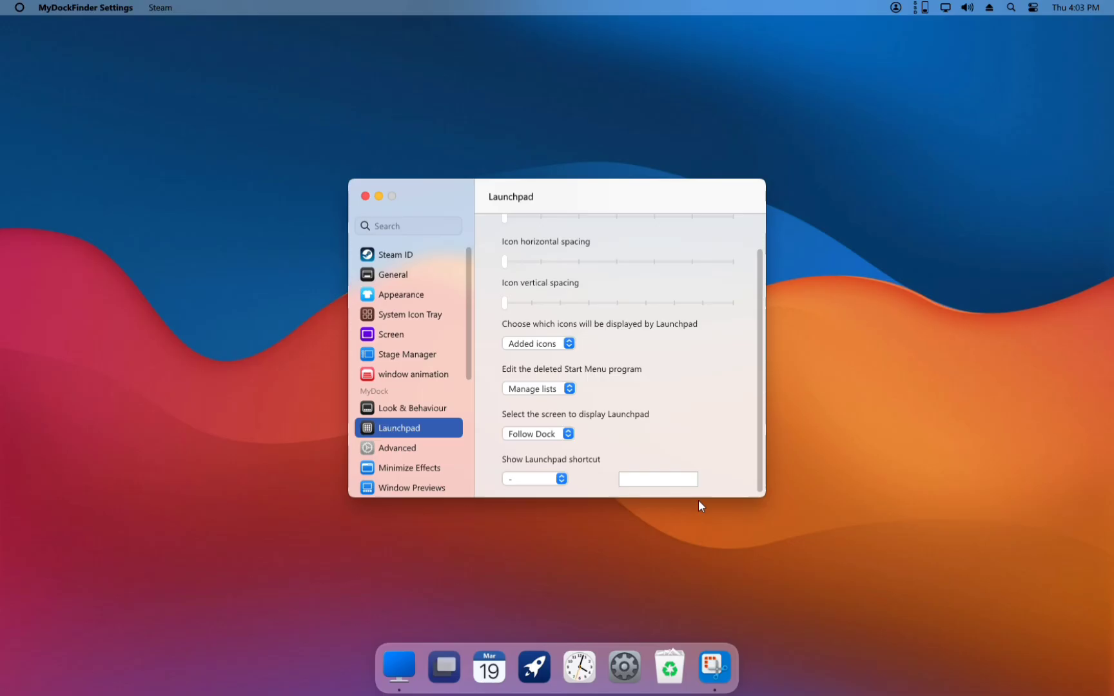
left_click(540, 687)
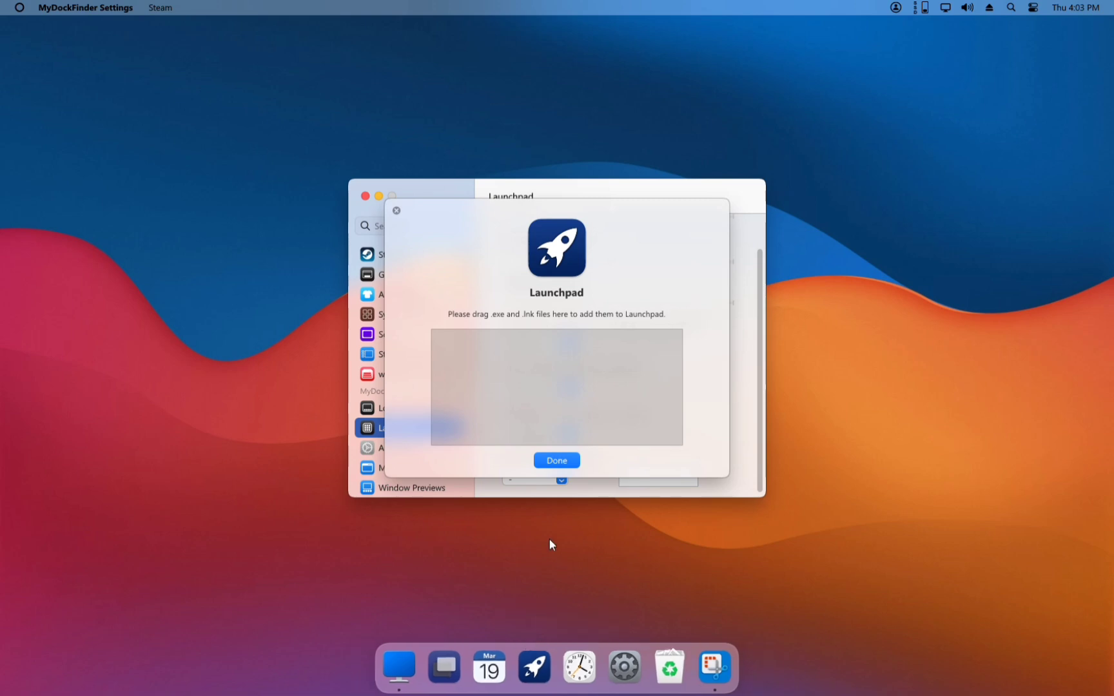
left_click(396, 212)
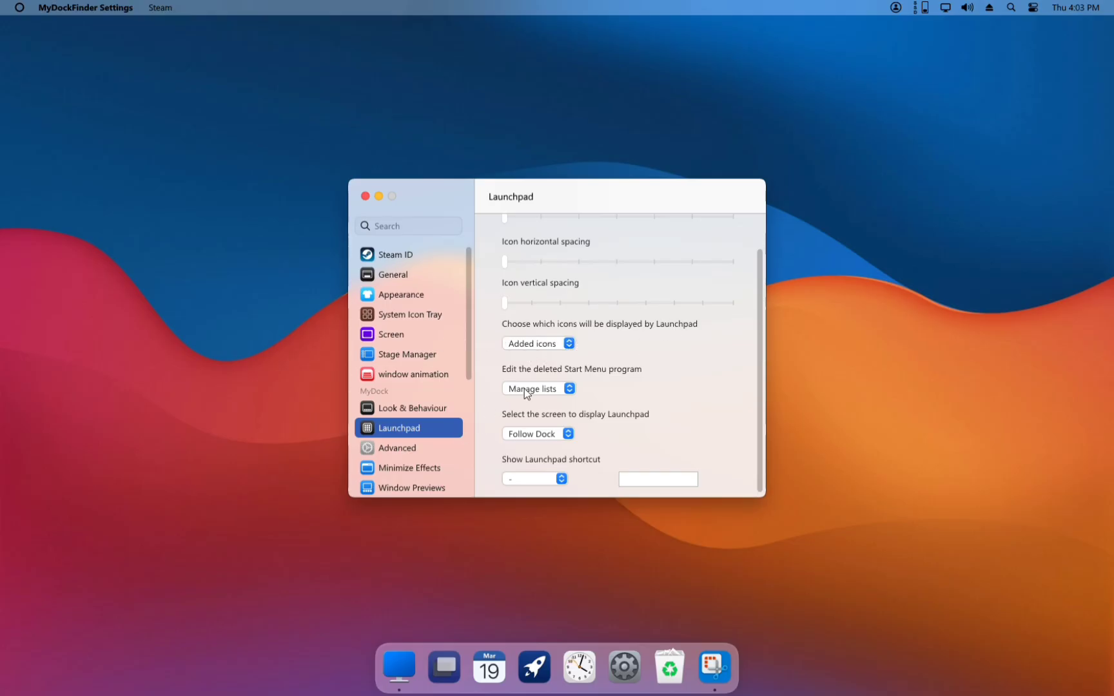
Set the icons displayed by Launchpad to Added icons&Start Menu, accepting the icon reset and the program restart
left_click(569, 345)
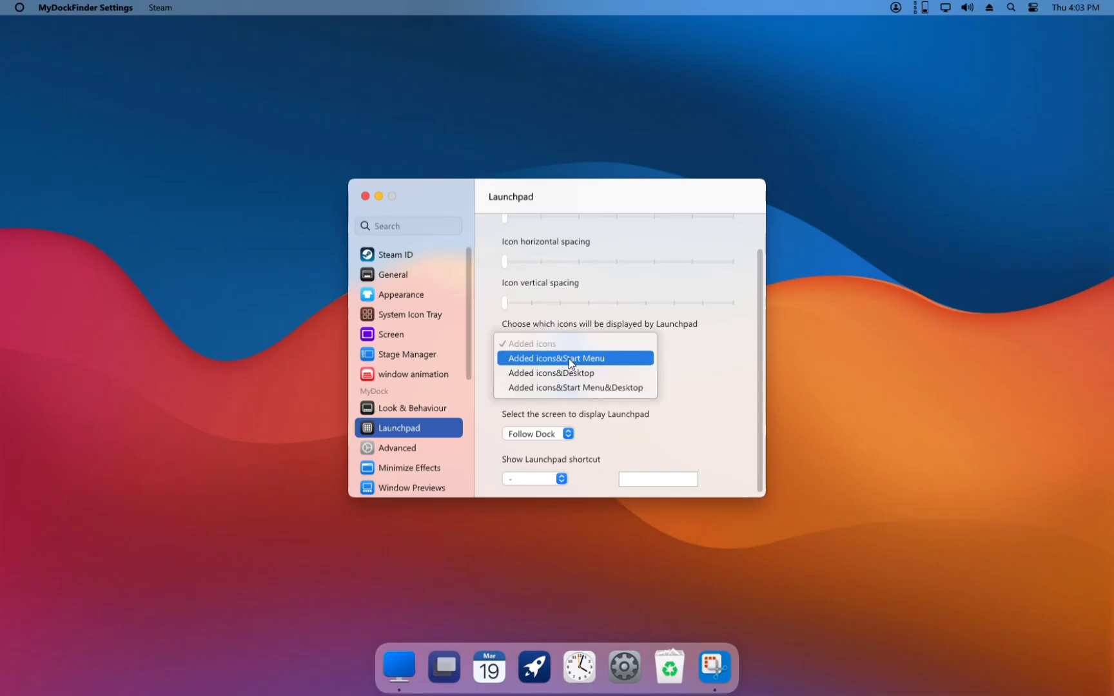
left_click(570, 363)
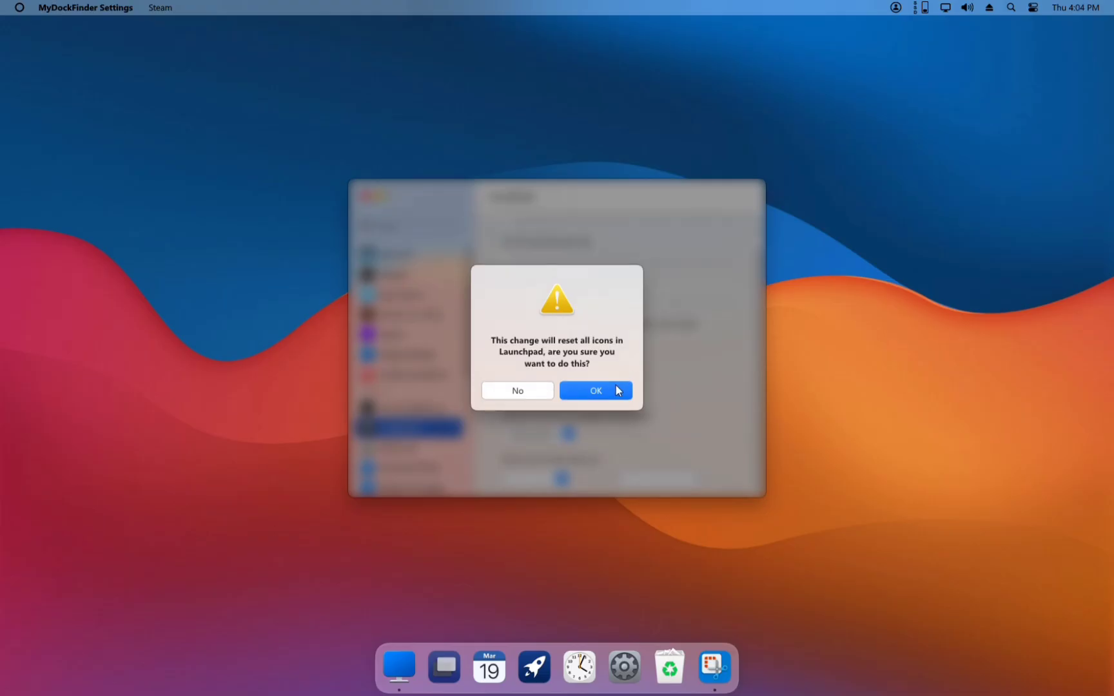
left_click(613, 390)
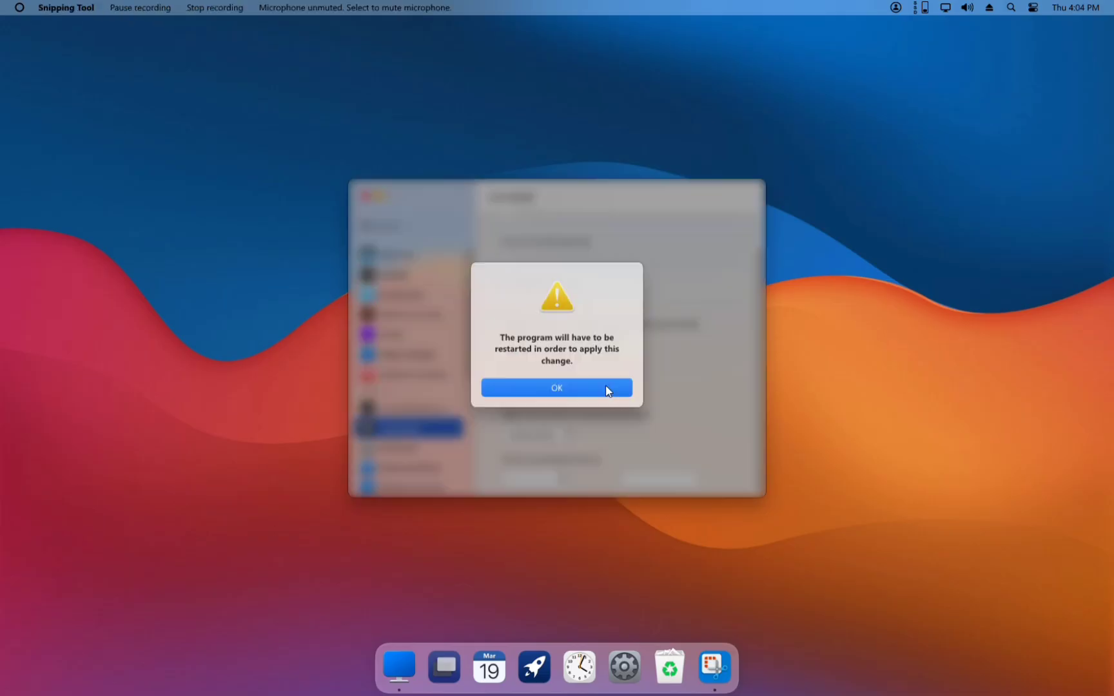
left_click(606, 391)
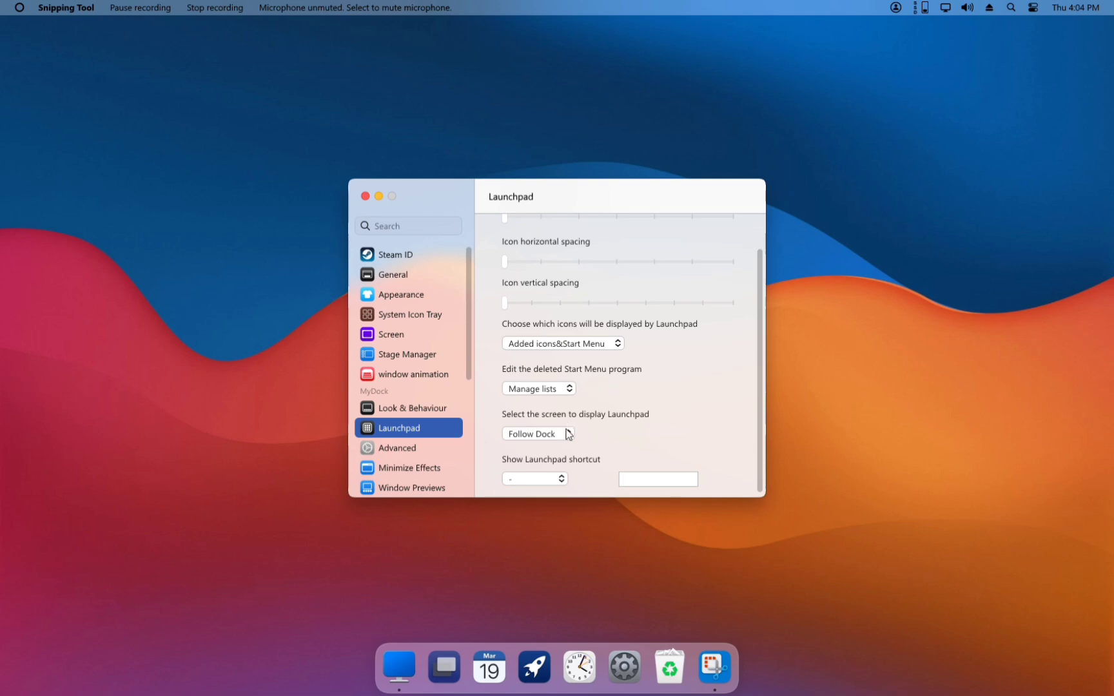
Look through the deleted Start Menu program list and the Advanced, Minimize Effects and Window Previews settings
left_click(571, 390)
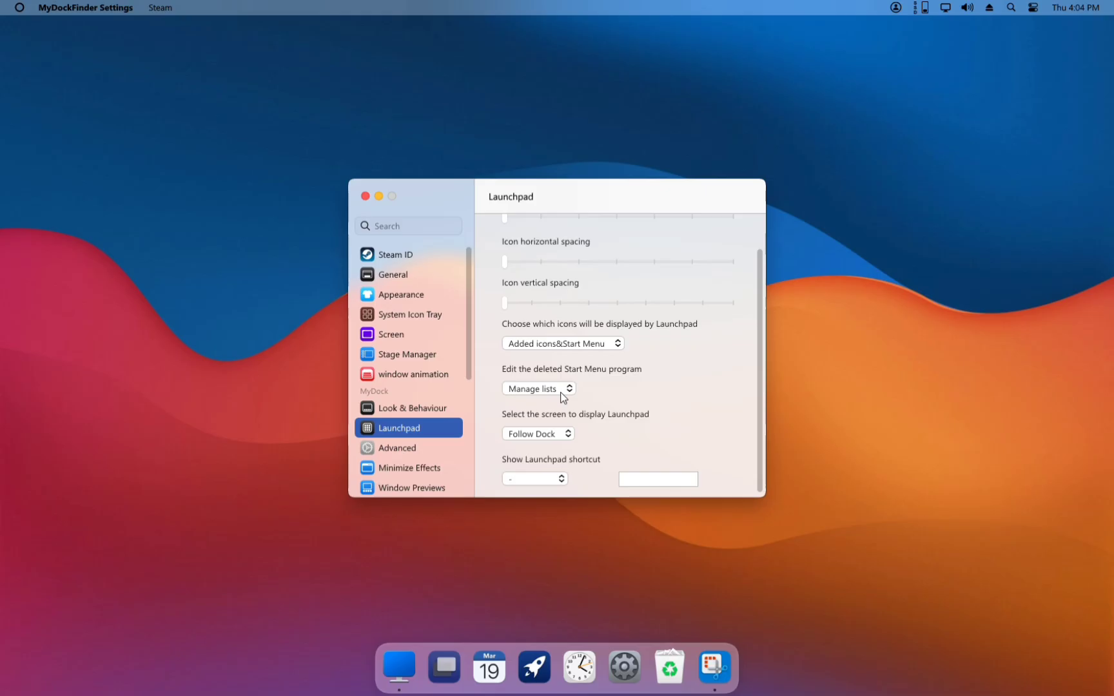
left_click(373, 445)
left_click(389, 467)
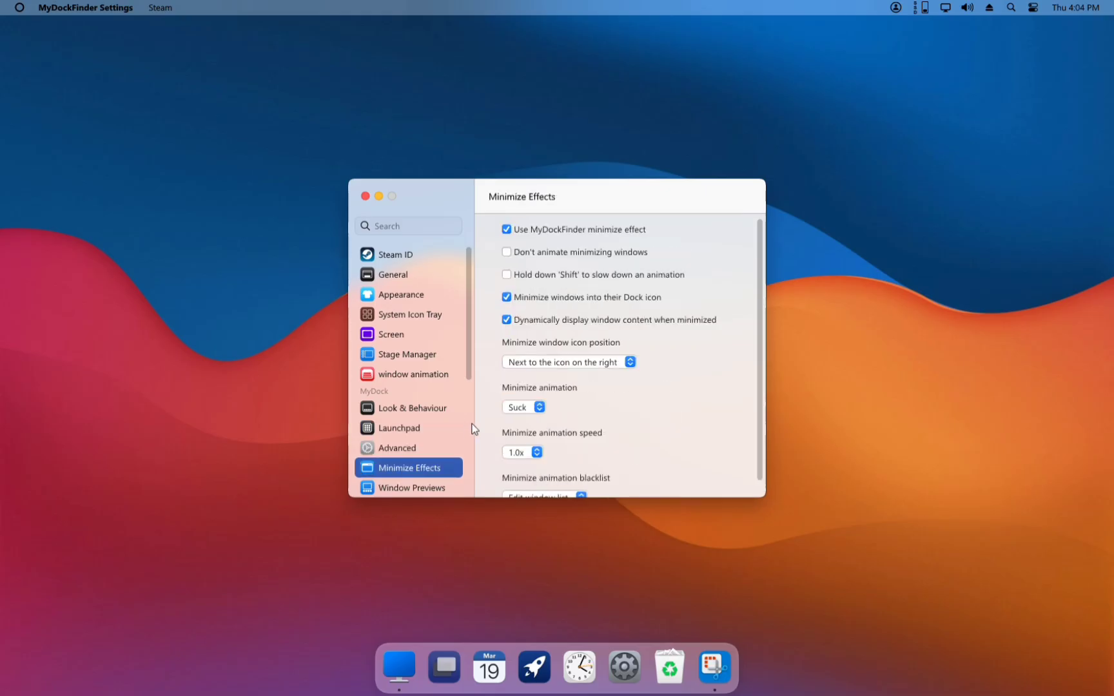
left_click(535, 411)
left_click(564, 435)
scroll(564, 435, "down", 2)
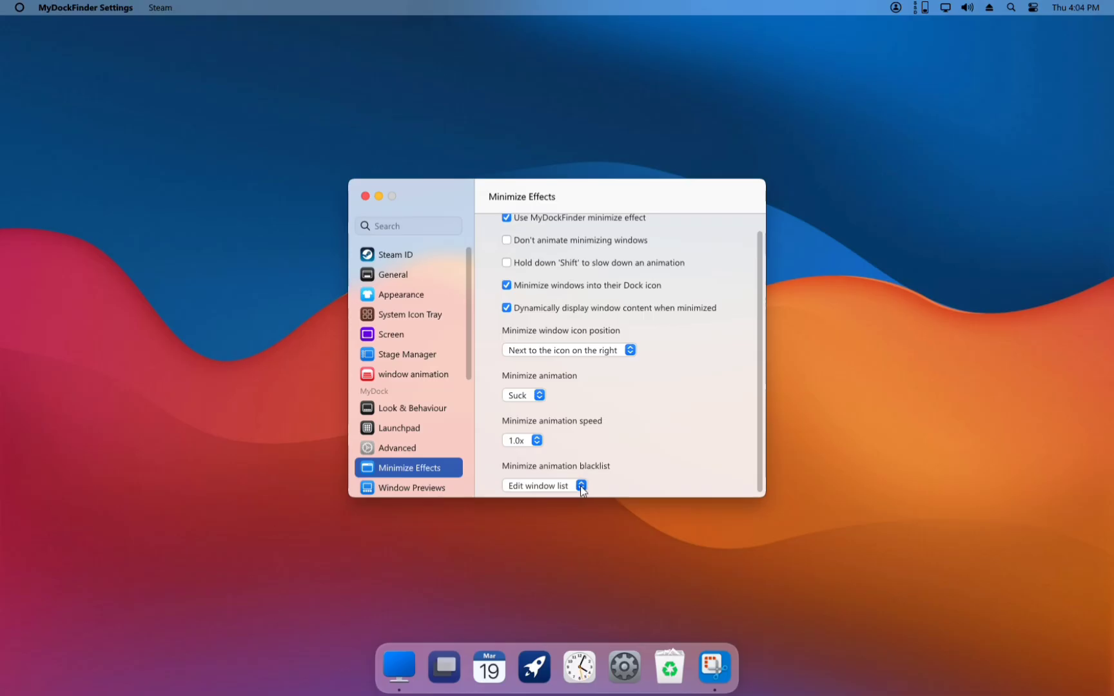
left_click(417, 493)
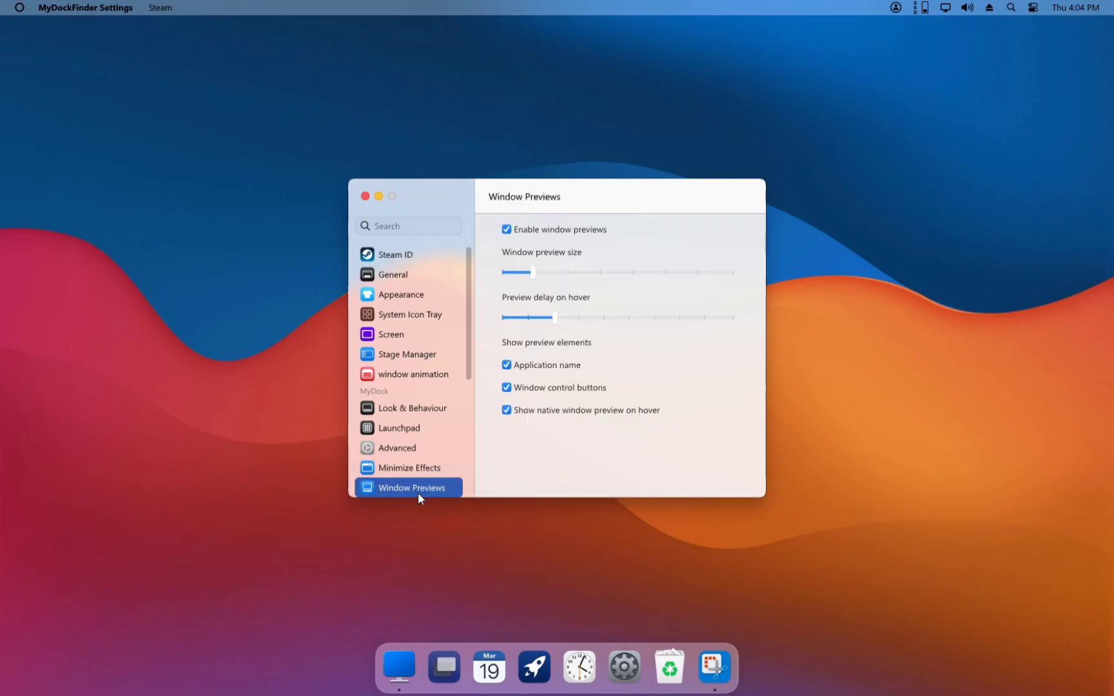
scroll(372, 433, "down", 5)
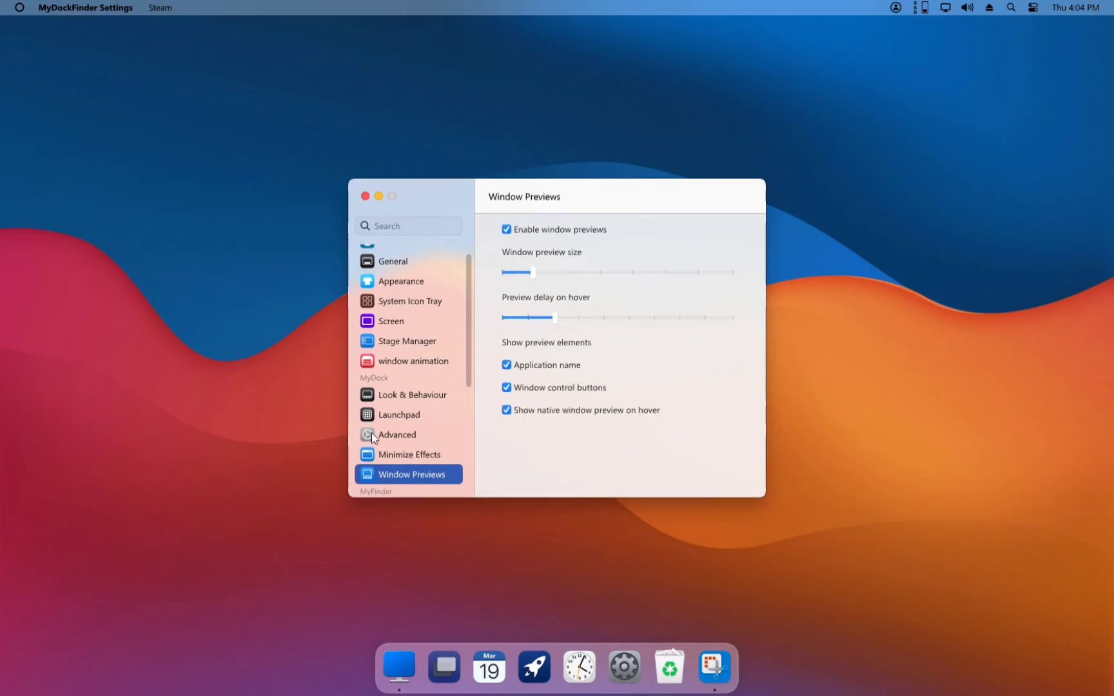
scroll(372, 433, "up", 3)
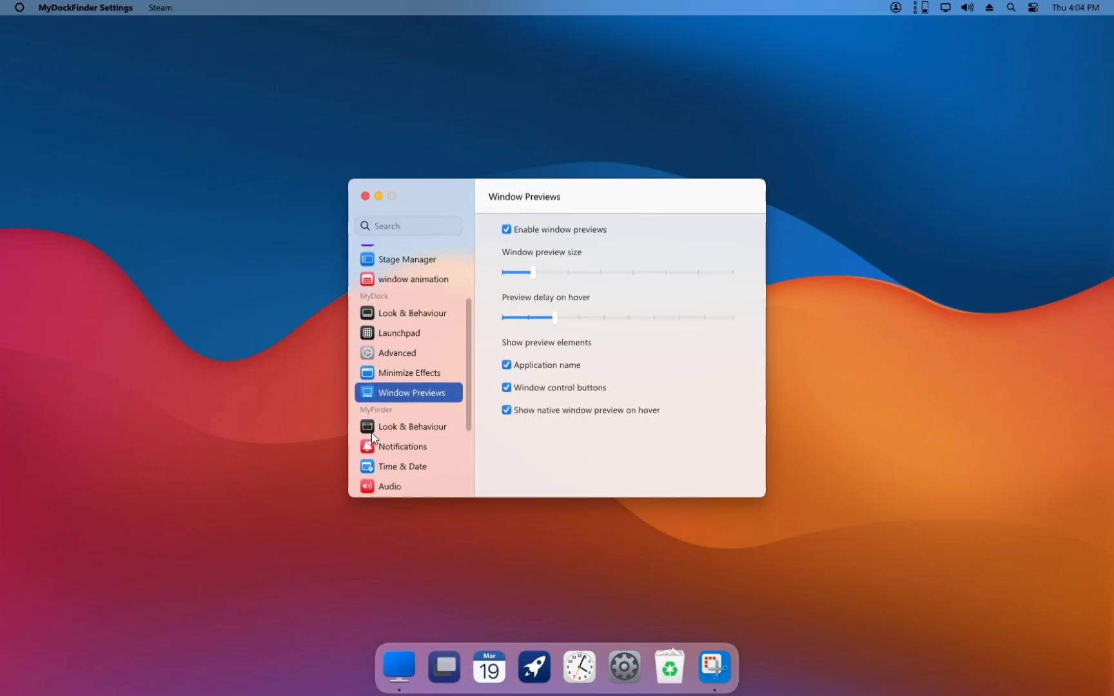
scroll(372, 433, "down", 4)
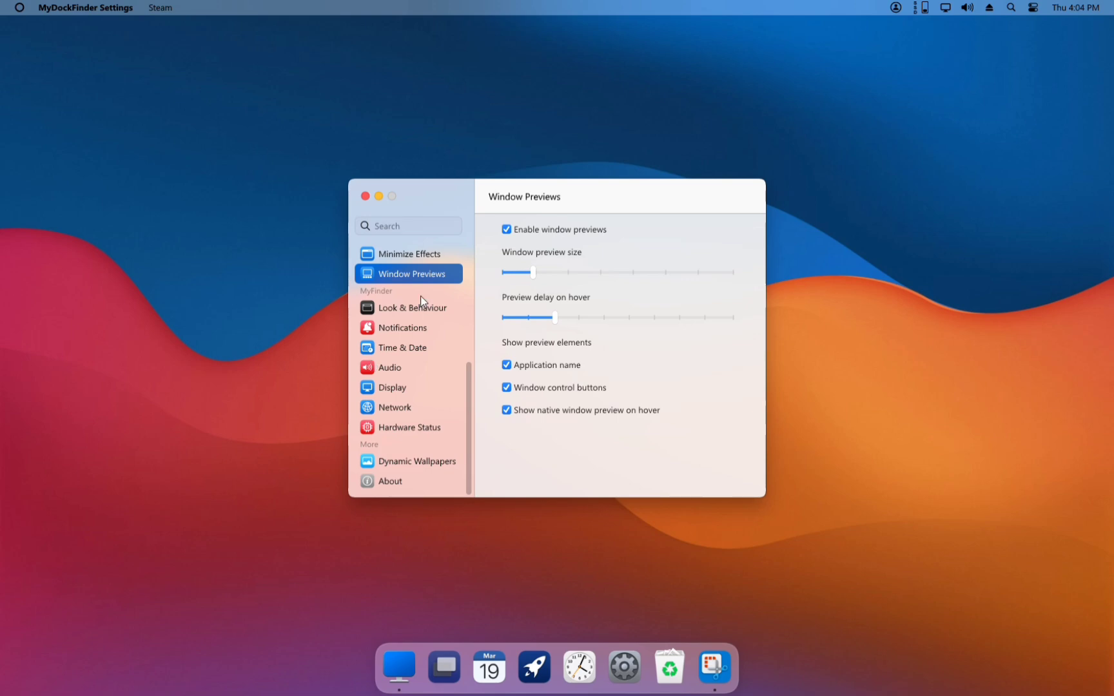
Look through the MyFinder Look & Behaviour settings, including the available menu icons
left_click(406, 308)
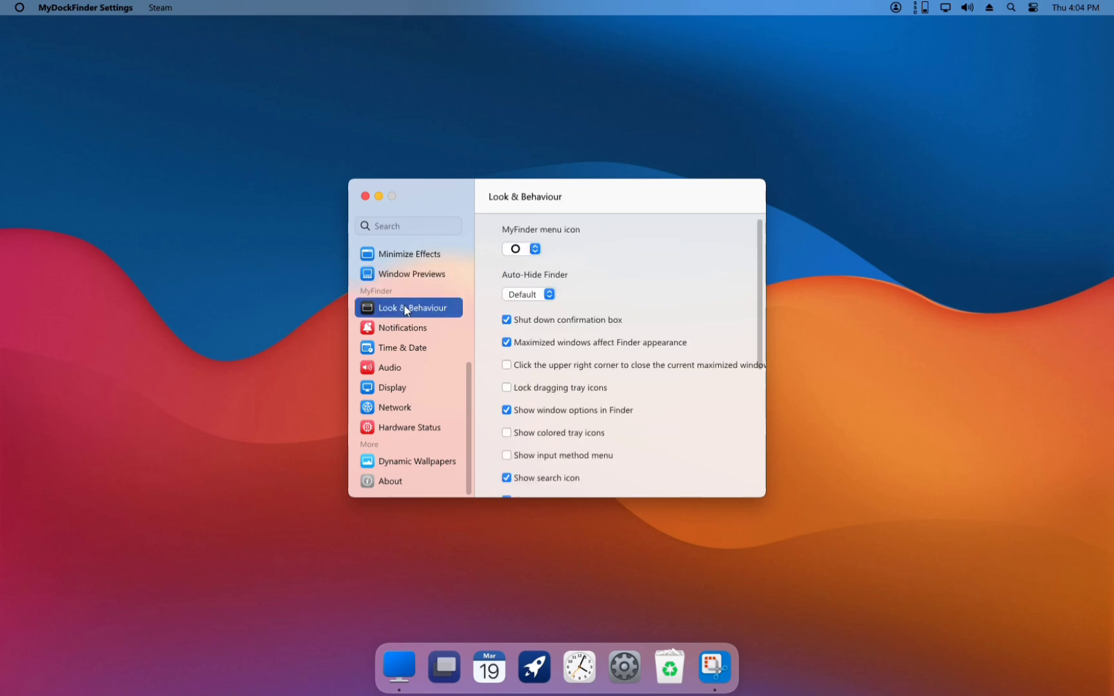
left_click(535, 249)
left_click(537, 251)
left_click(533, 253)
left_click(532, 255)
scroll(543, 353, "down", 5)
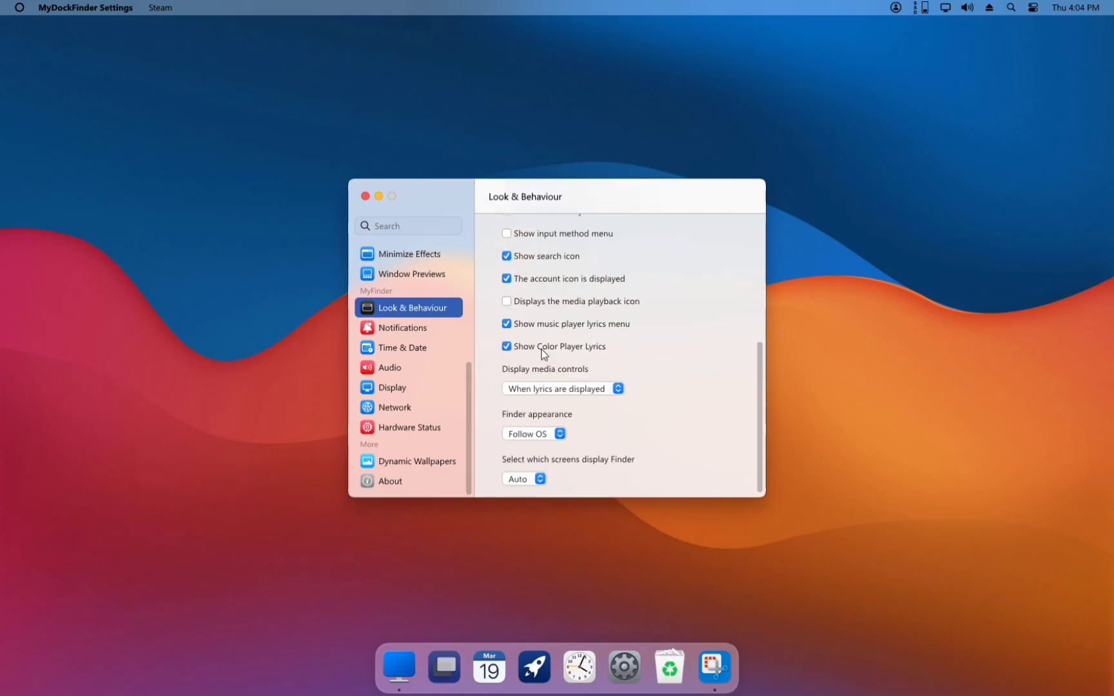
Look through the Notifications, Time & Date, Audio, Display, Network and Dynamic Wallpapers settings
left_click(406, 331)
left_click(401, 350)
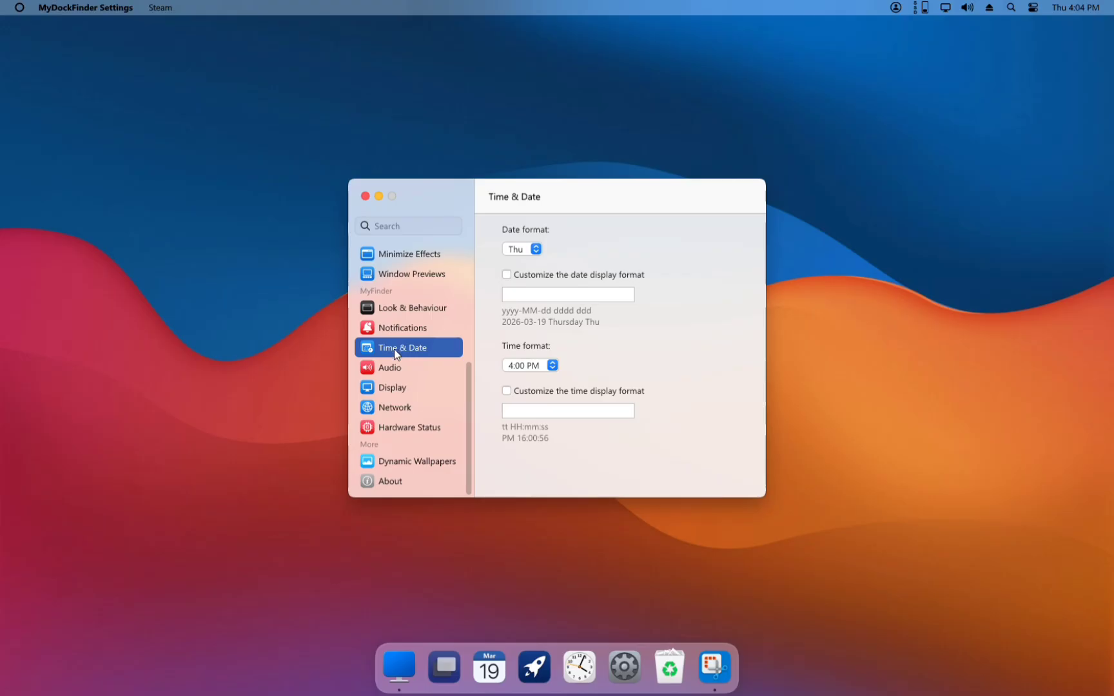
left_click(394, 365)
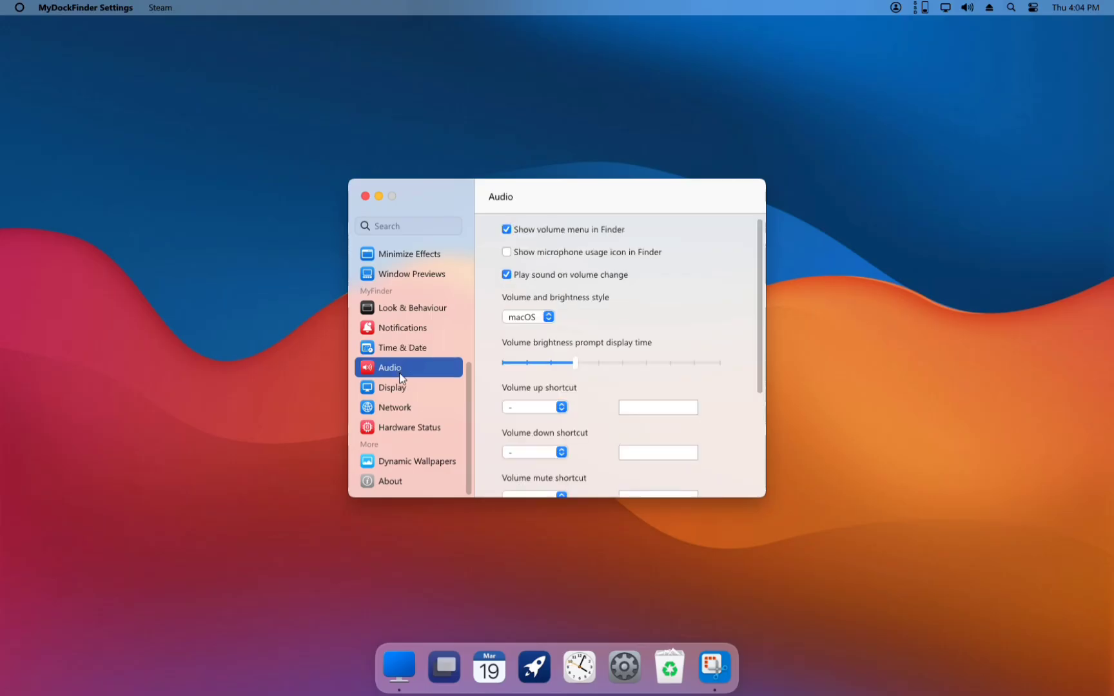
left_click(396, 388)
left_click(395, 408)
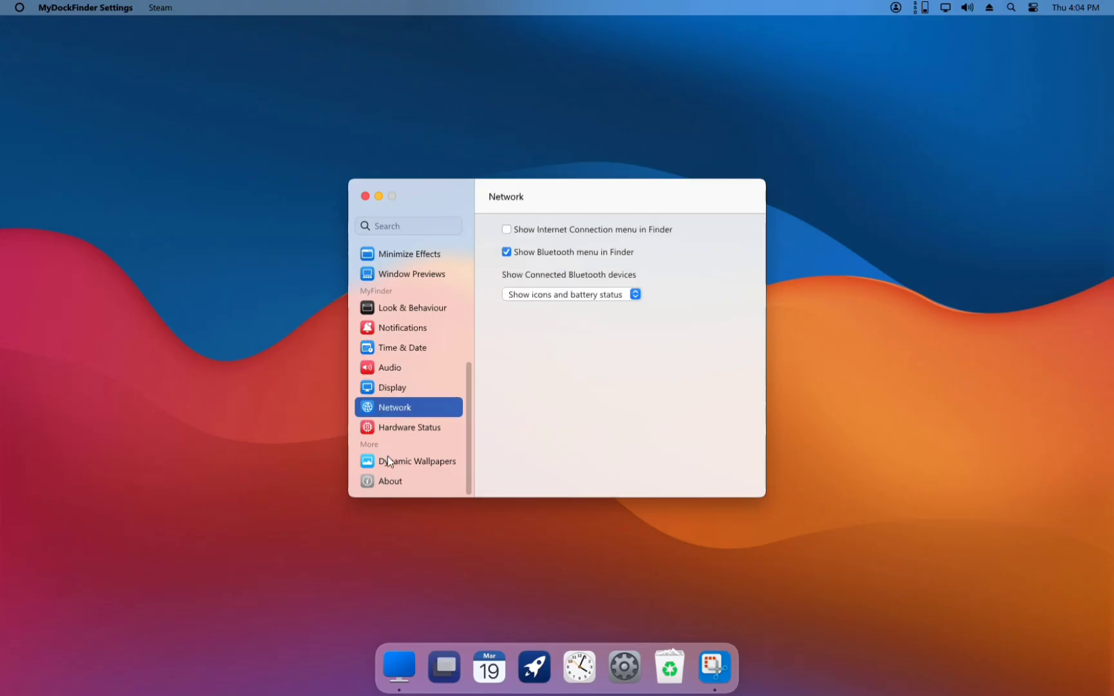
left_click(415, 462)
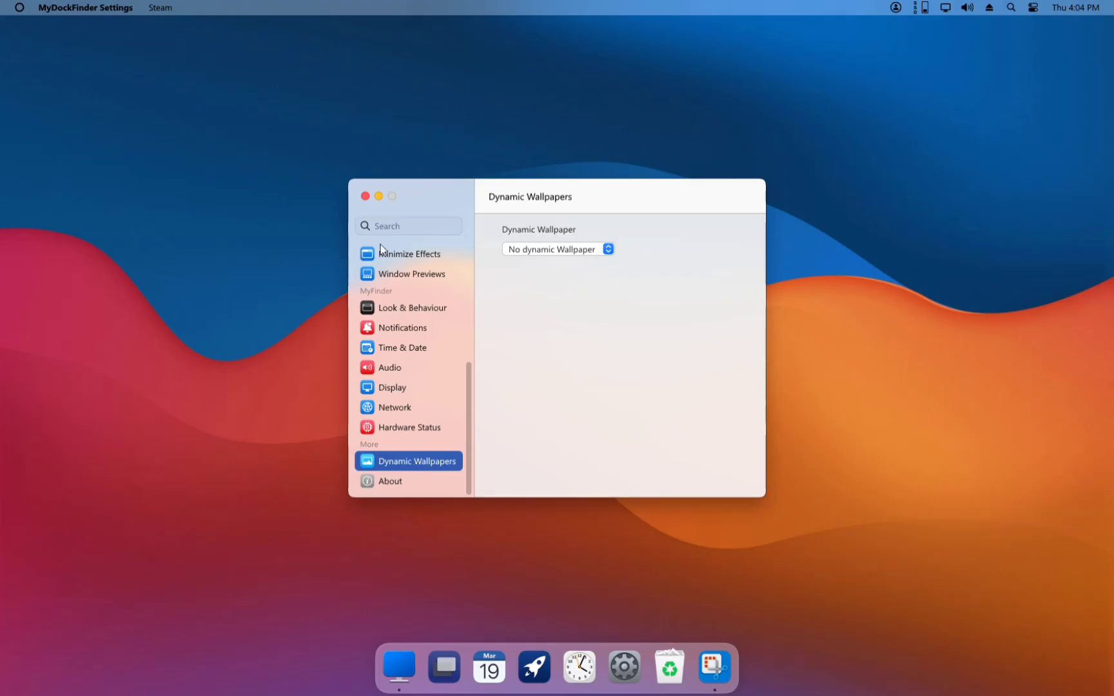
Close the settings window and try to raise the display brightness in the control center, acknowledging the monitor warning
left_click(365, 196)
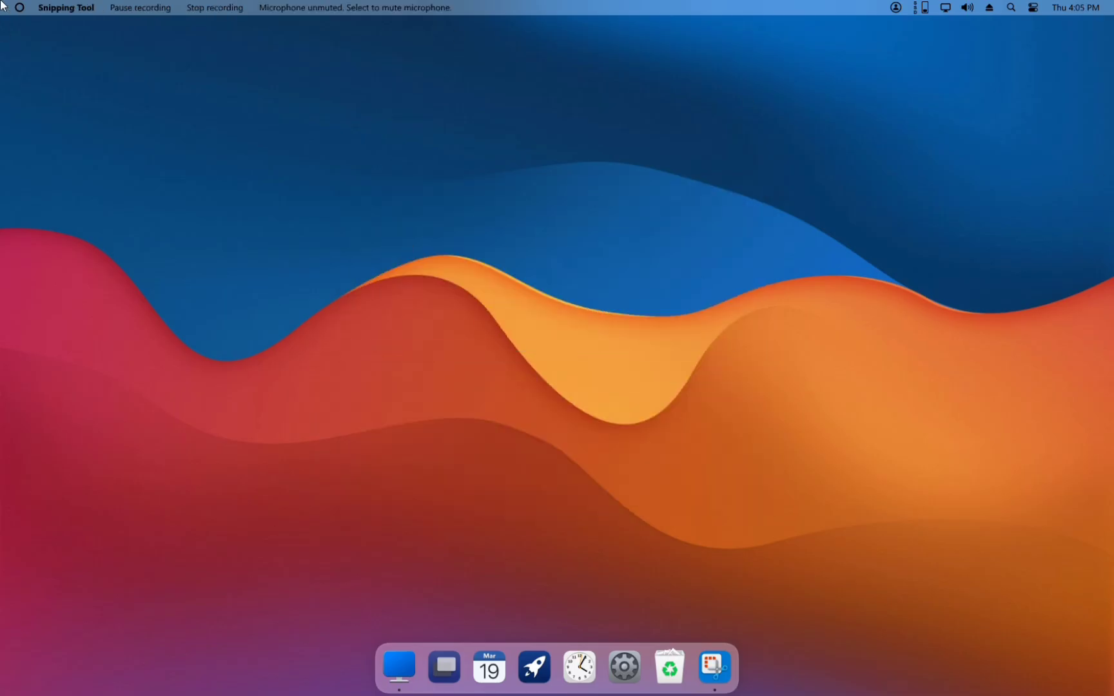
left_click(1035, 6)
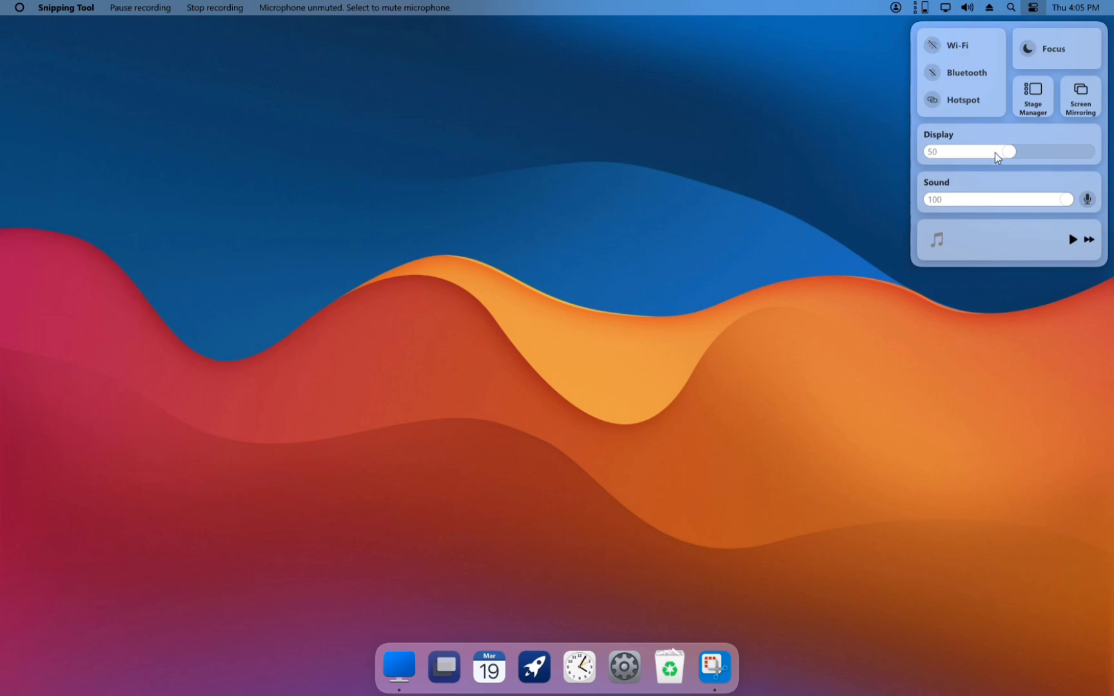
left_click_drag(996, 154, 1084, 154)
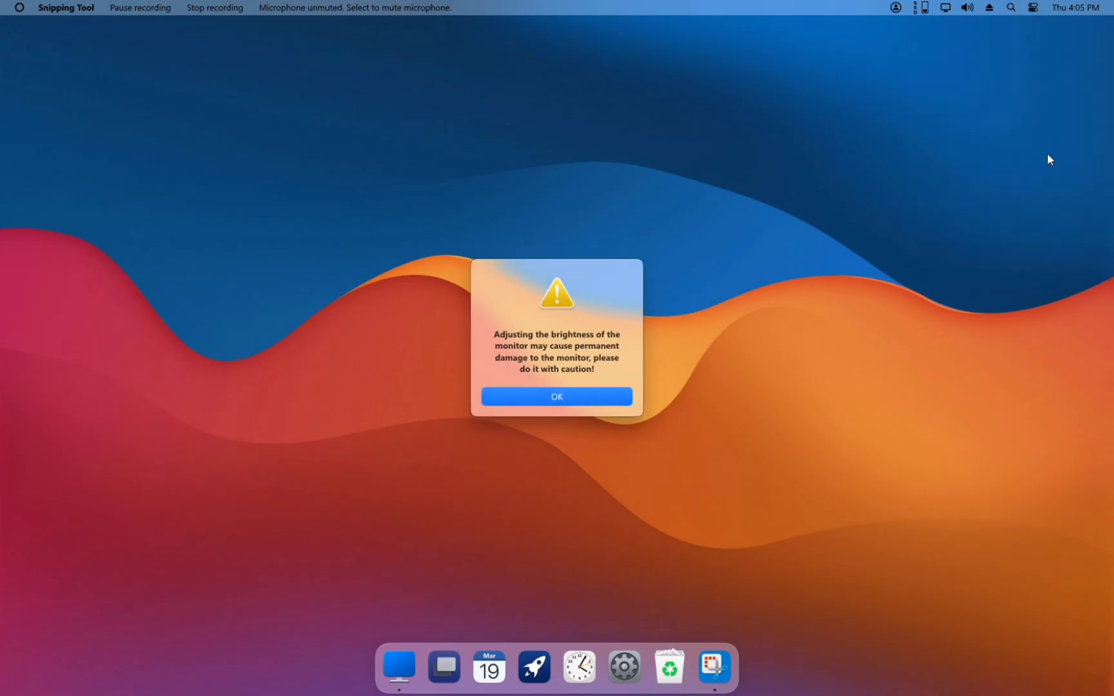
left_click(559, 396)
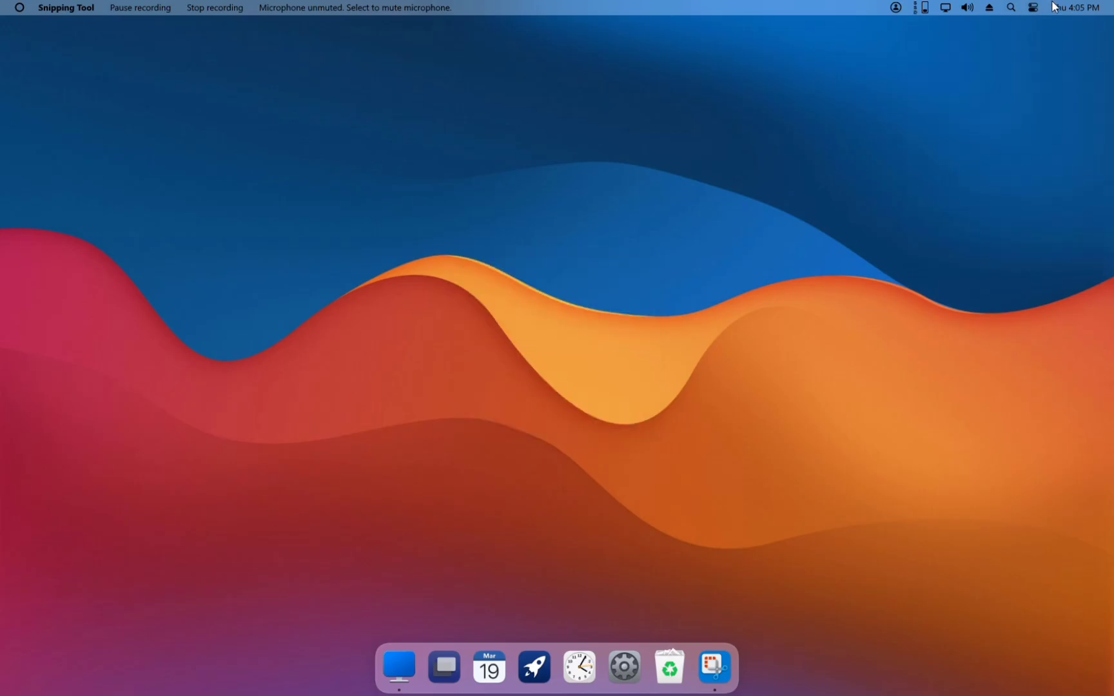
left_click(1033, 8)
left_click(780, 275)
Restart the dock
left_click(41, 5)
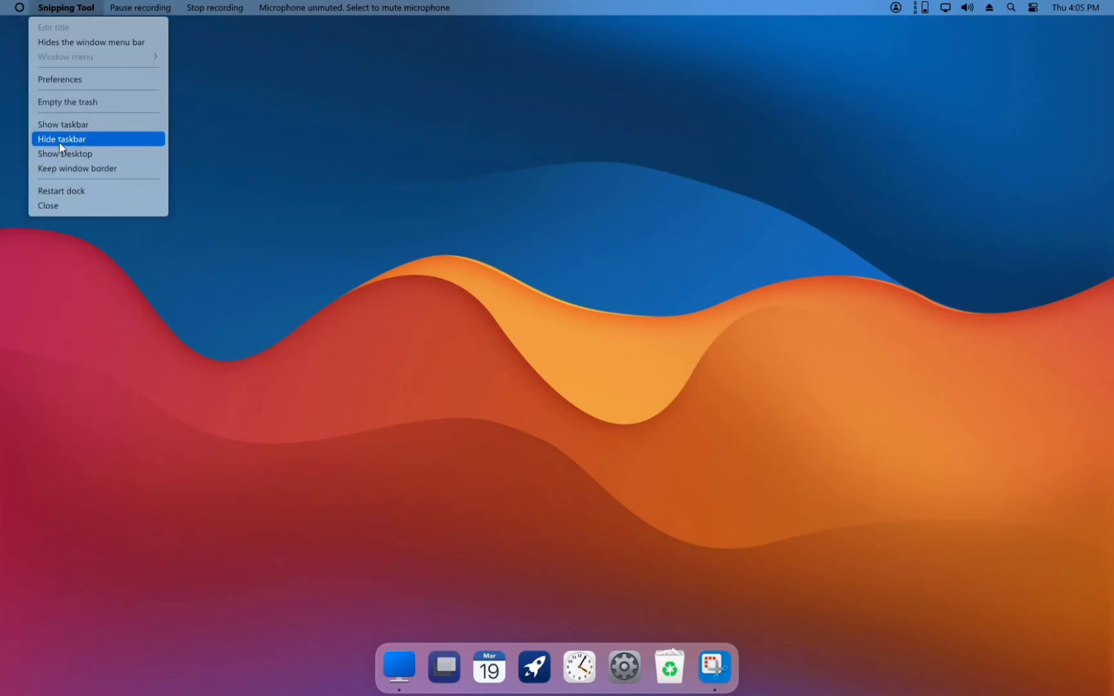
left_click(66, 188)
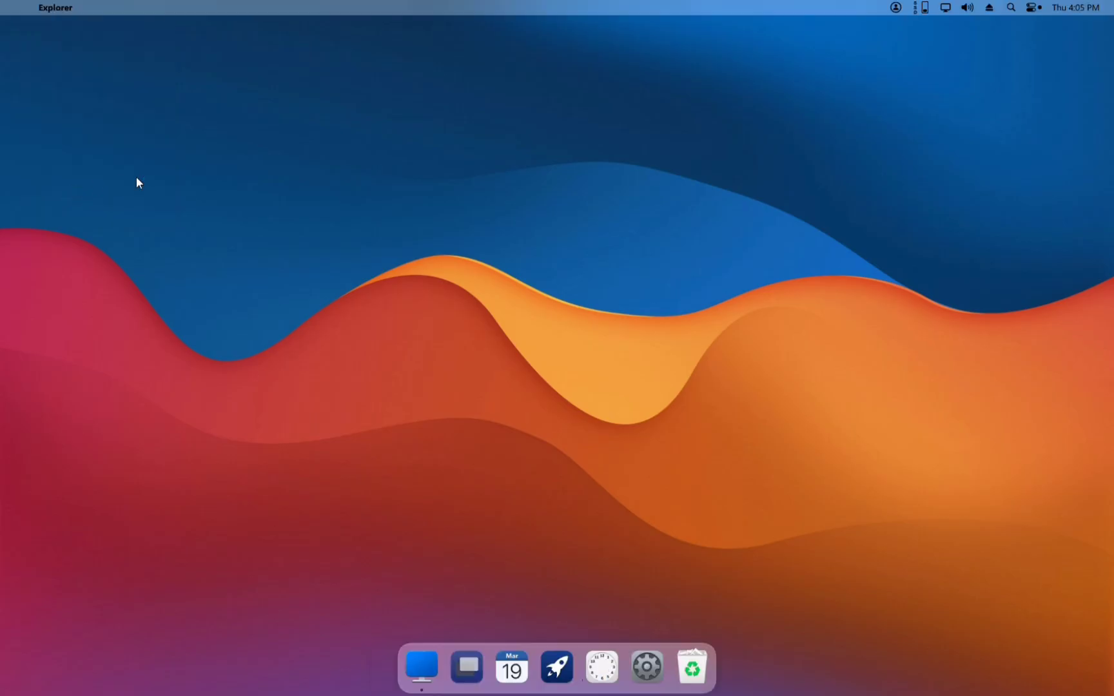
Open Launchpad, look through its app pages and close it again
left_click(540, 668)
scroll(667, 652, "right", 2)
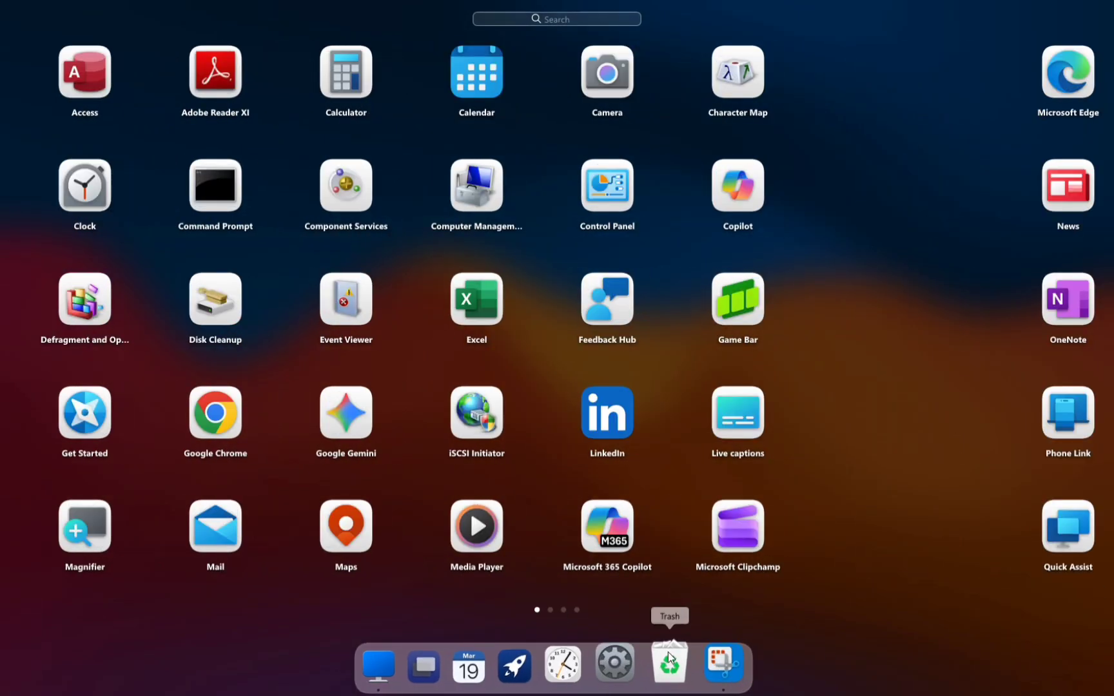
scroll(604, 610, "right", 2)
scroll(604, 610, "right", 3)
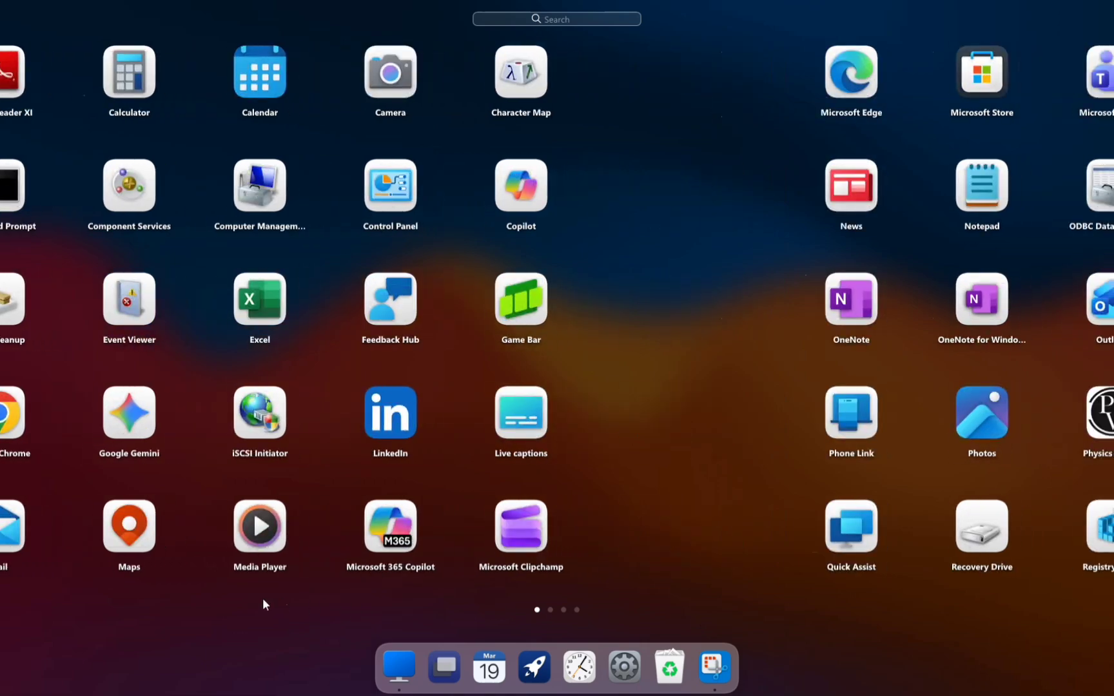
left_click(1061, 548)
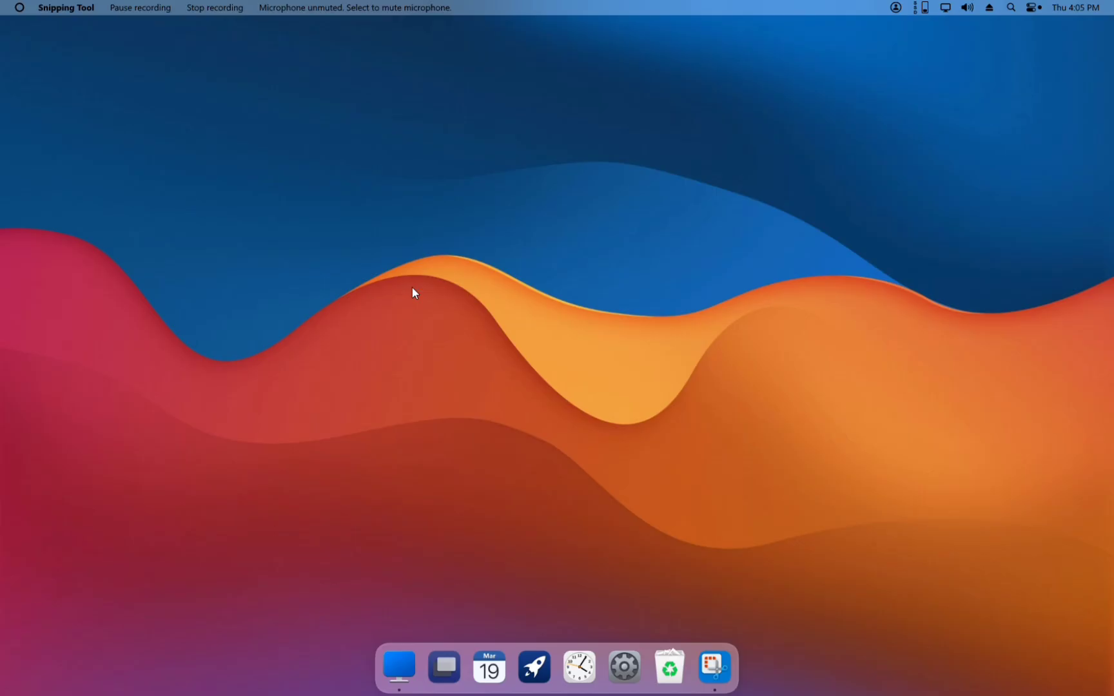
Check the dock process in Task Manager, sort the processes by name and close Task Manager
key("ctrl+shift+Escape")
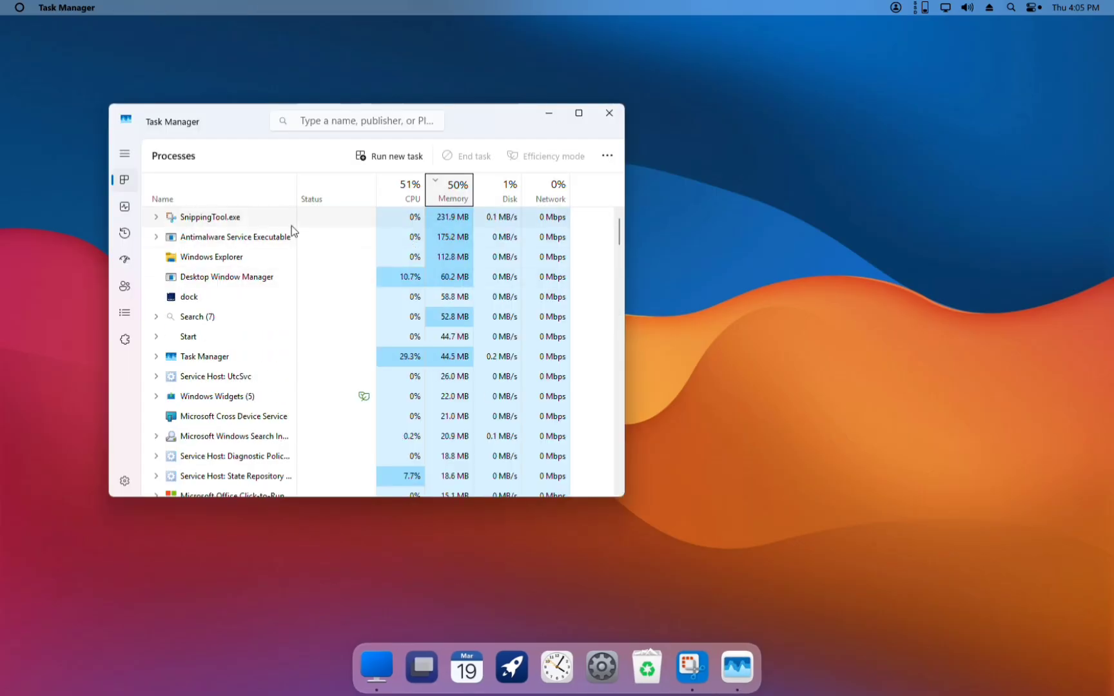
left_click(268, 298)
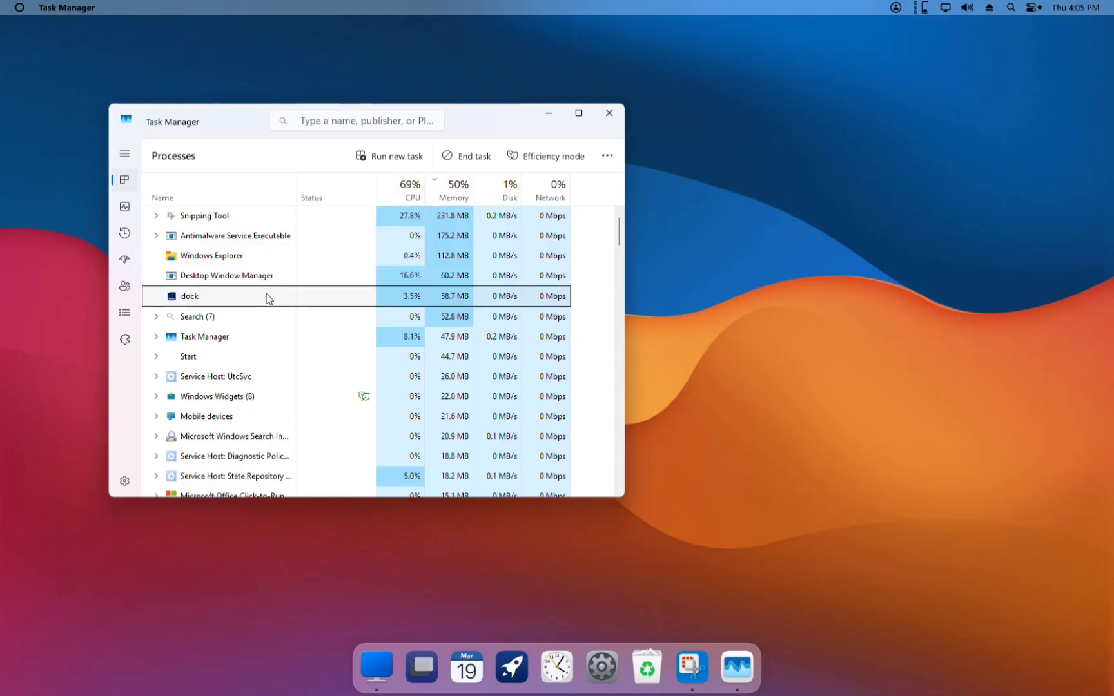
left_click(284, 184)
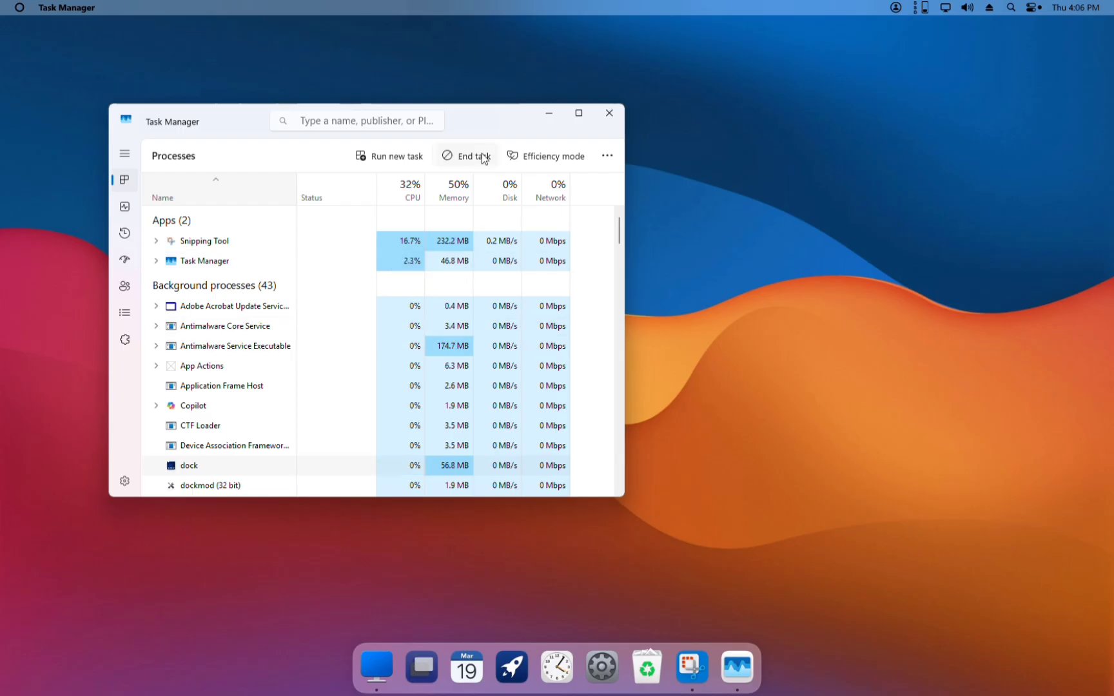
left_click(609, 114)
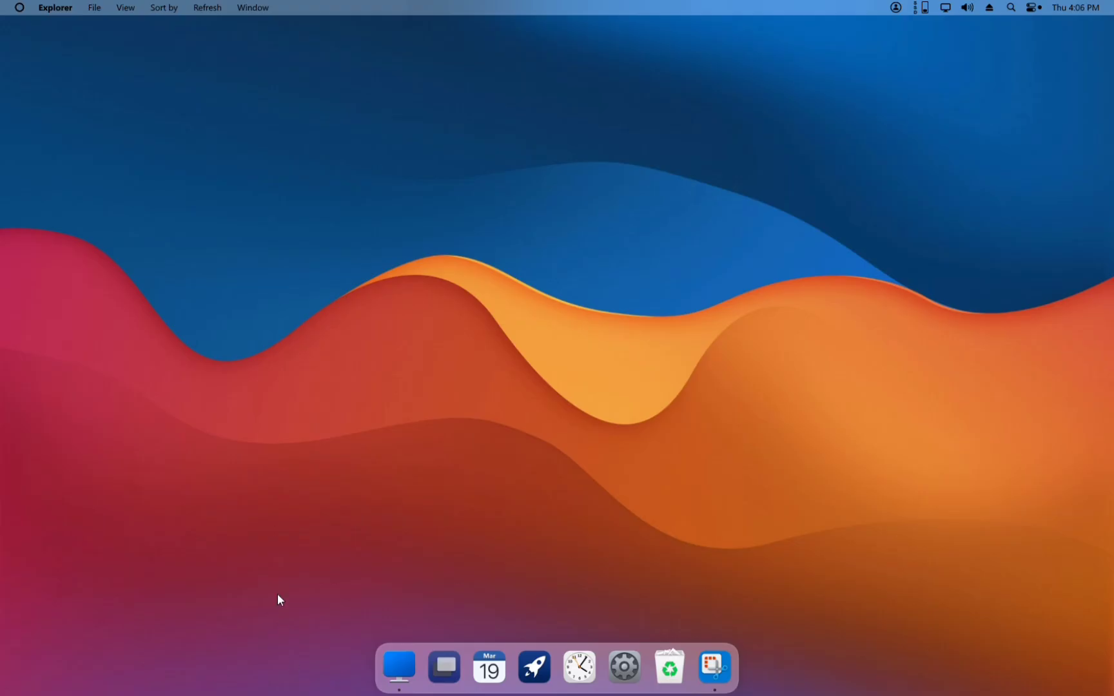
Look at the power options in the menu bar's system menu and at the commands in the Explorer menu
left_click(22, 7)
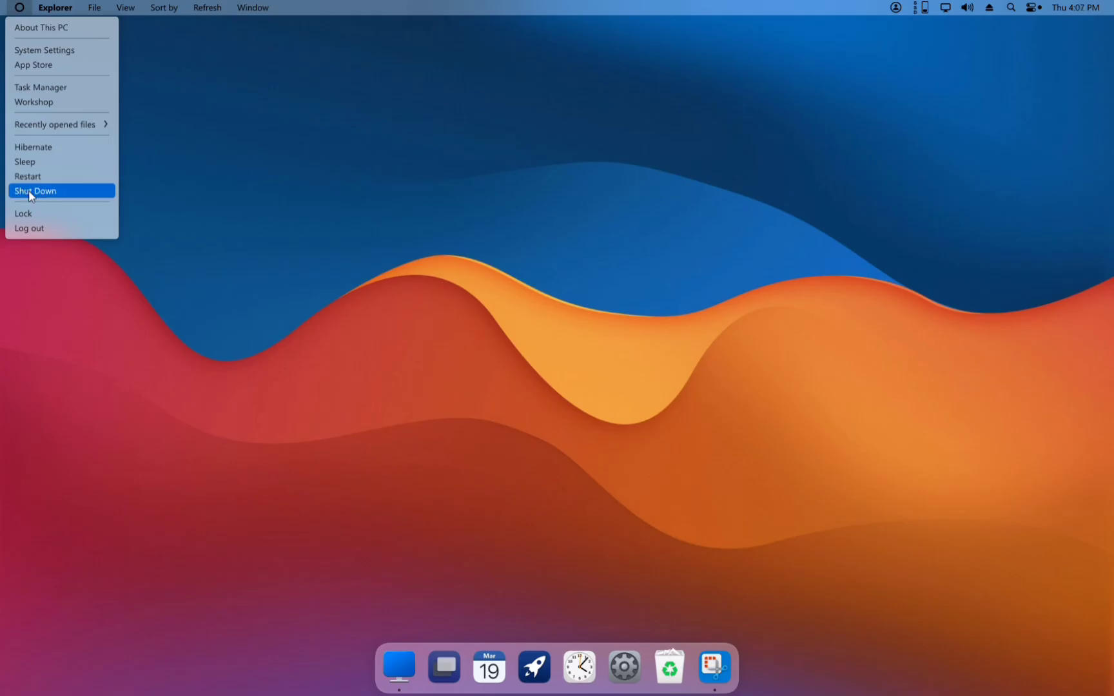
left_click(586, 259)
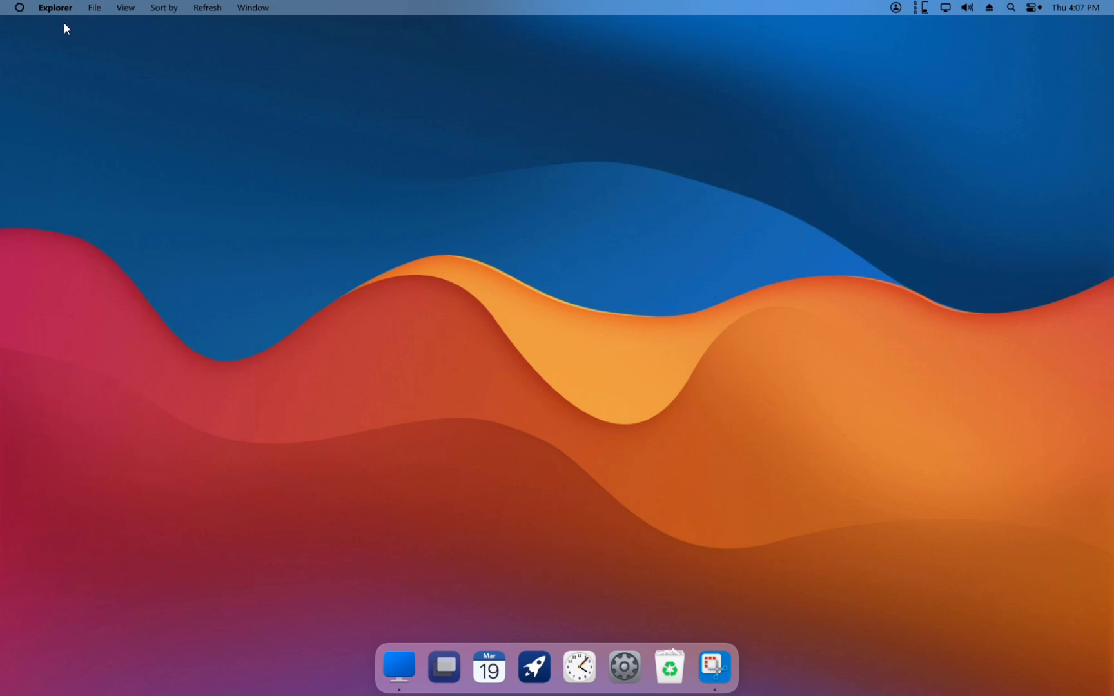
left_click(64, 4)
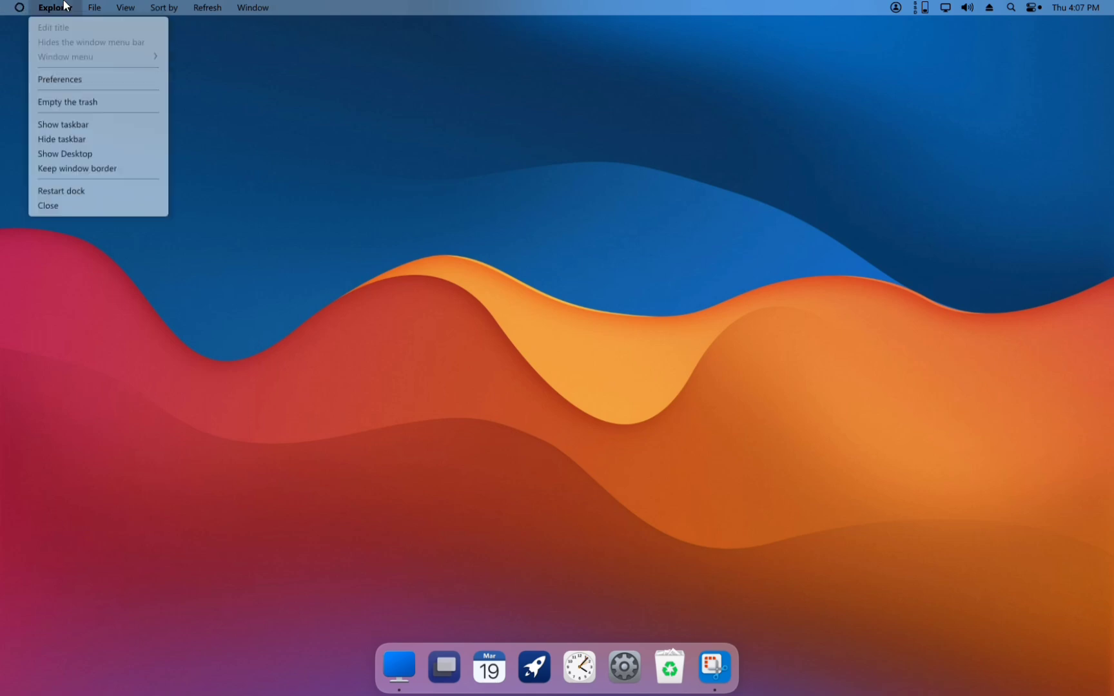
left_click(125, 261)
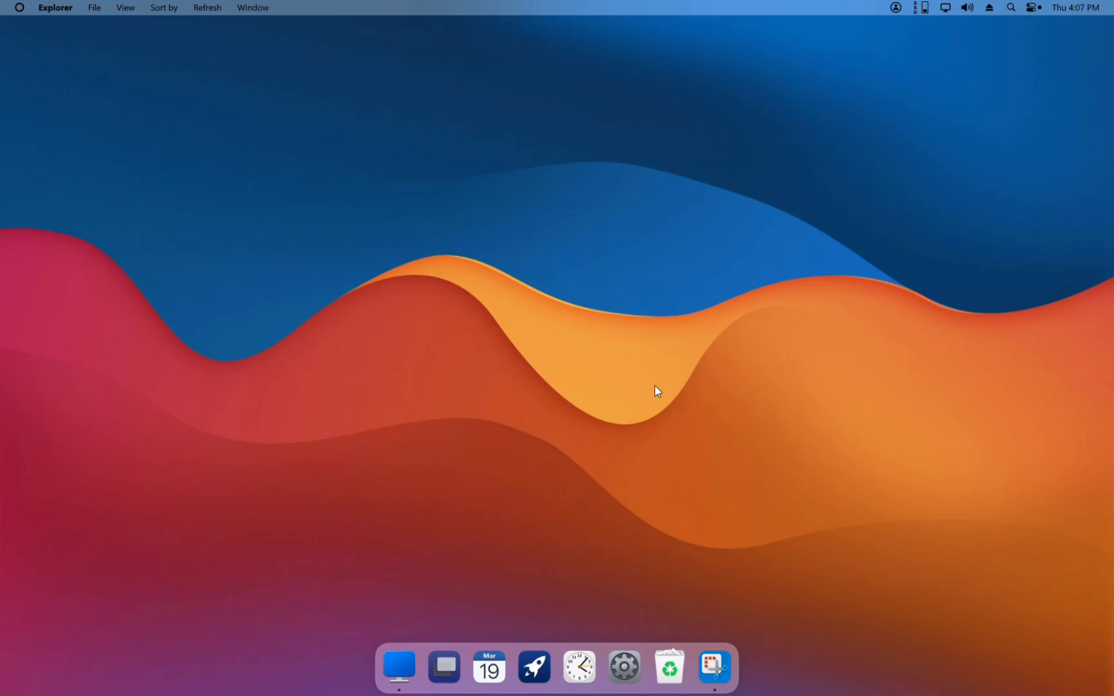
Reopen Task Manager, select the dock background process and close Task Manager without ending the process
key("ctrl+shift+Escape")
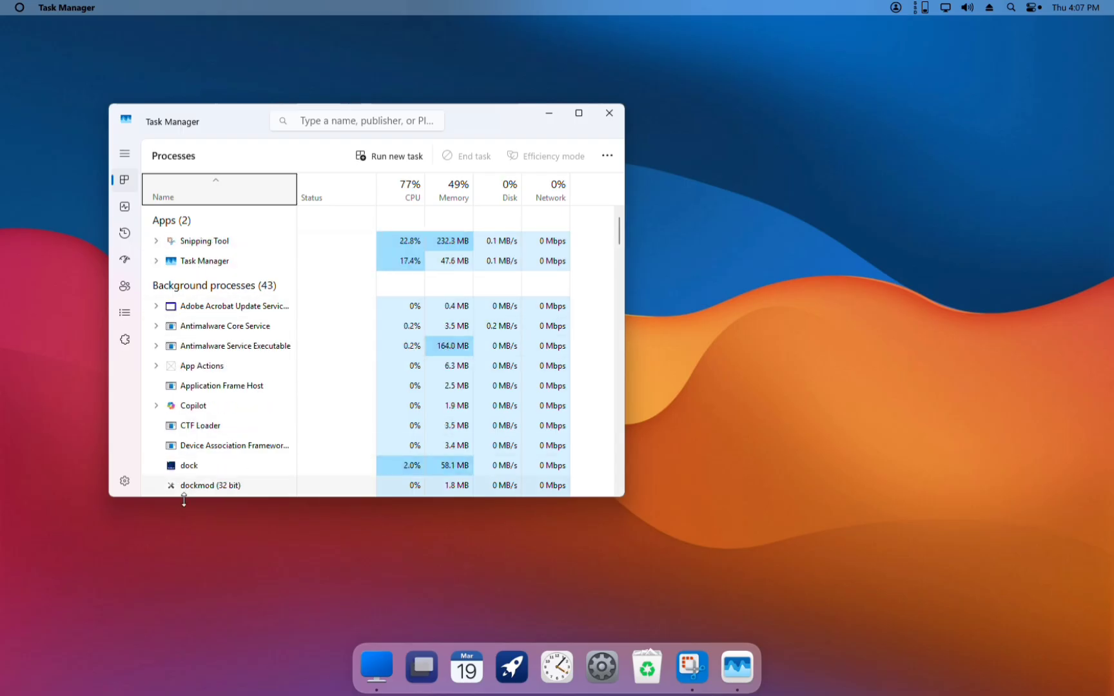
left_click(261, 461)
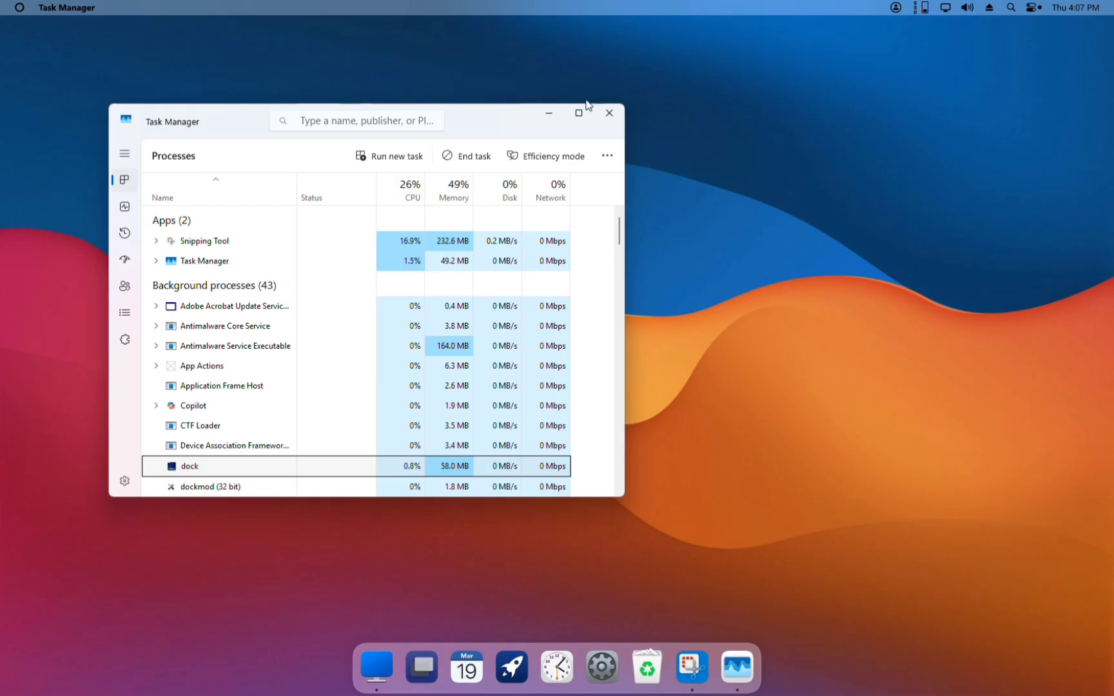
left_click(609, 113)
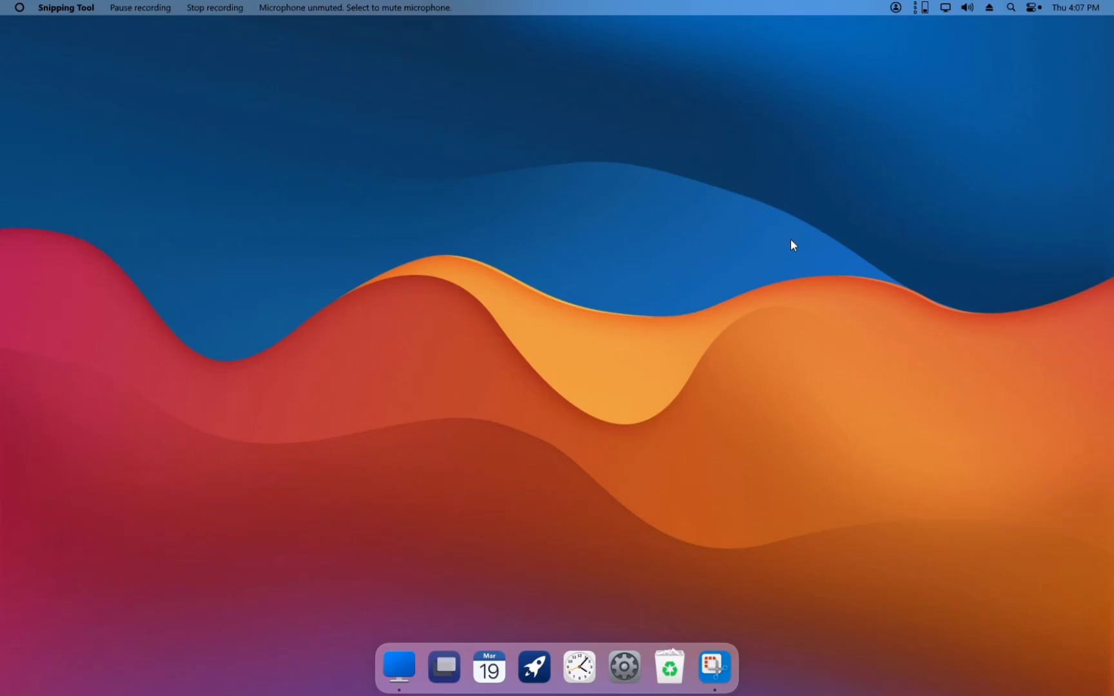
Open Launchpad and try to add Phone Link to the dock
left_click(549, 664)
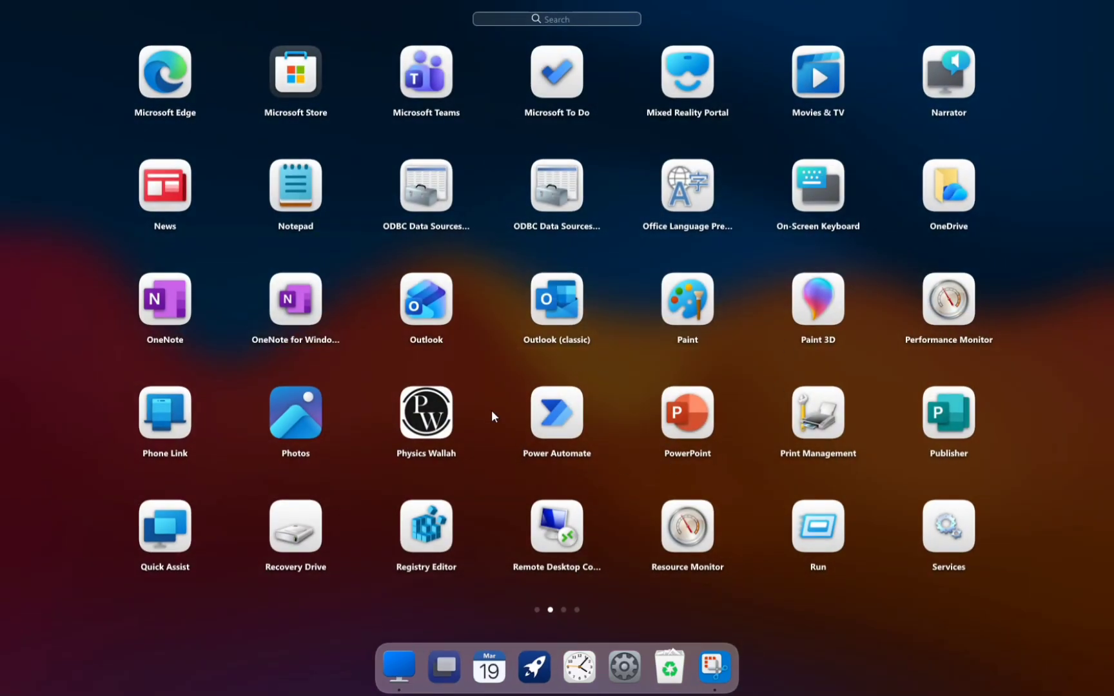
left_click_drag(192, 420, 609, 659)
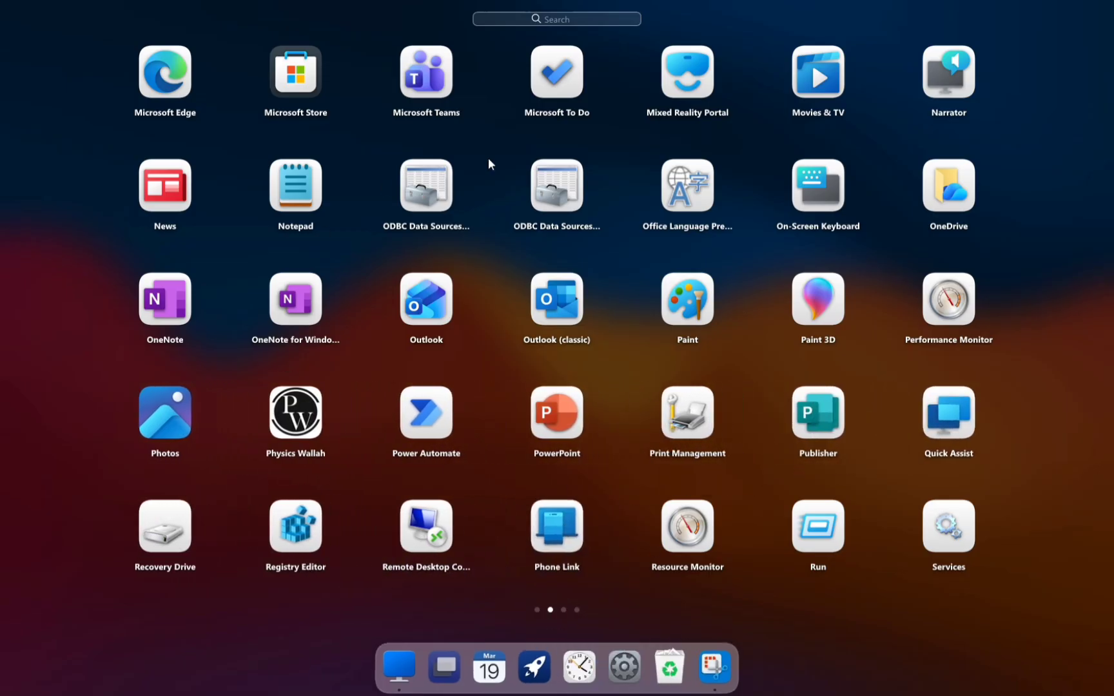
Add Google Chrome from the first Launchpad page to the dock
scroll(972, 651, "down", 1)
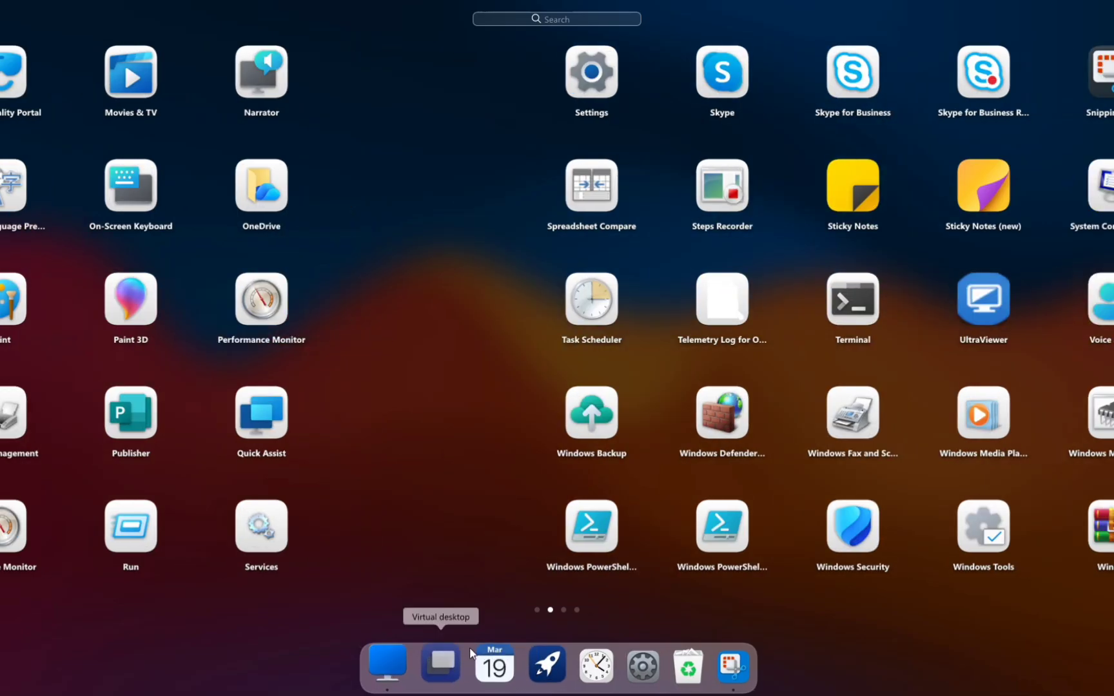
scroll(516, 600, "up", 1)
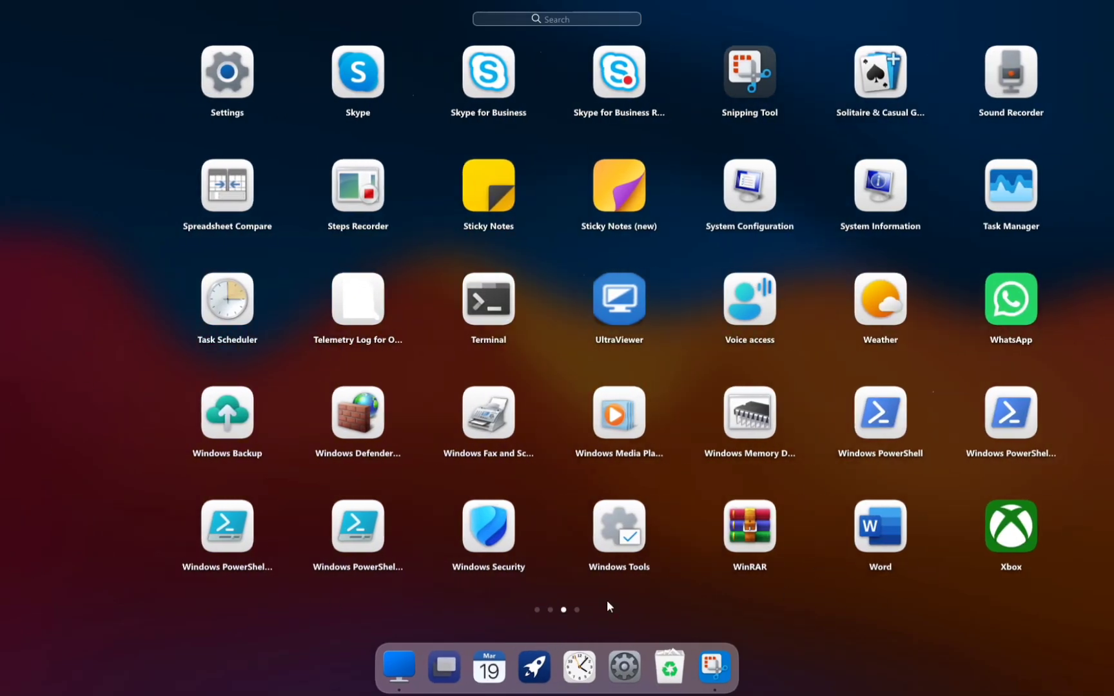
scroll(166, 658, "up", 1)
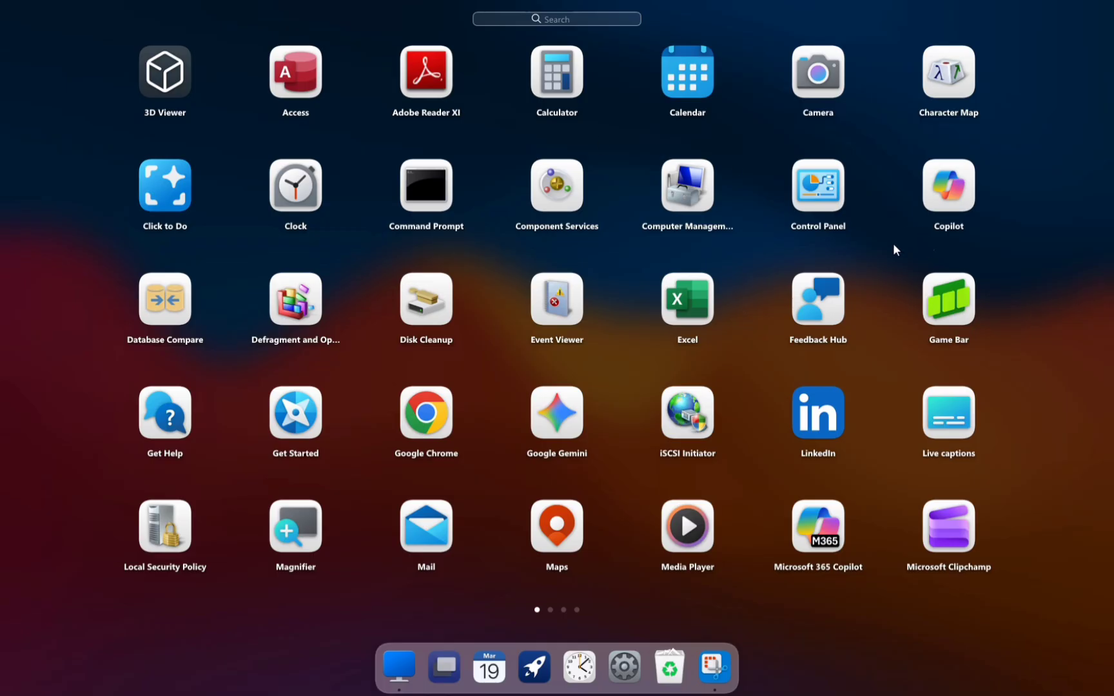
left_click_drag(411, 389, 566, 653)
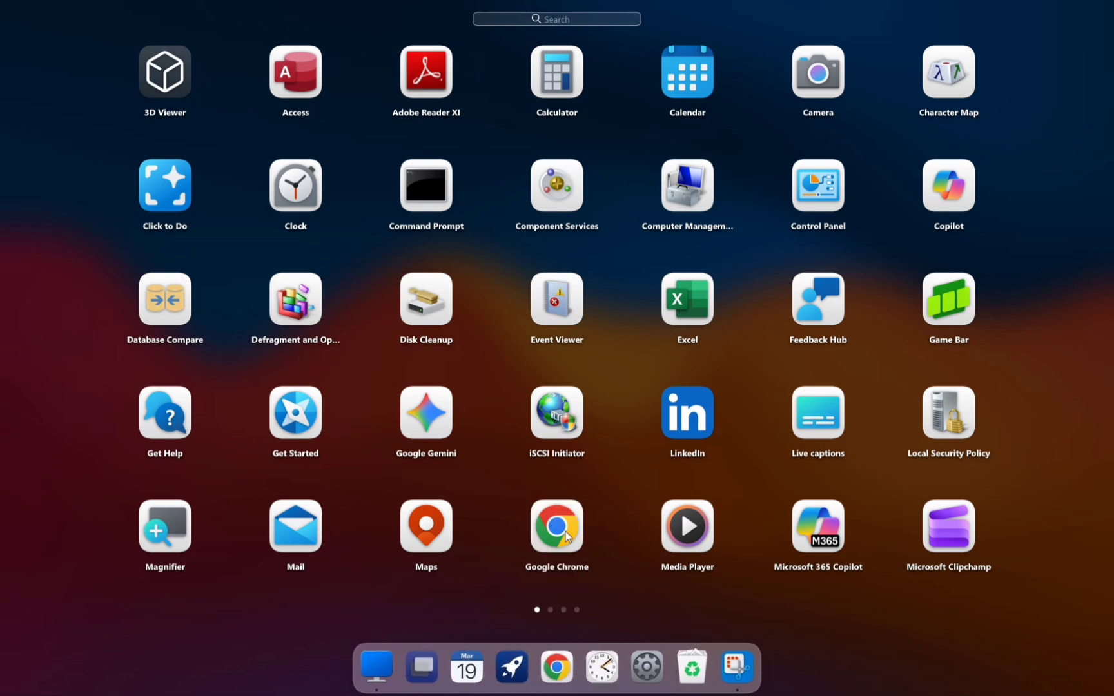
Try once more to add Phone Link from the second Launchpad page to the dock, and close Launchpad
left_click_drag(821, 617, 266, 609)
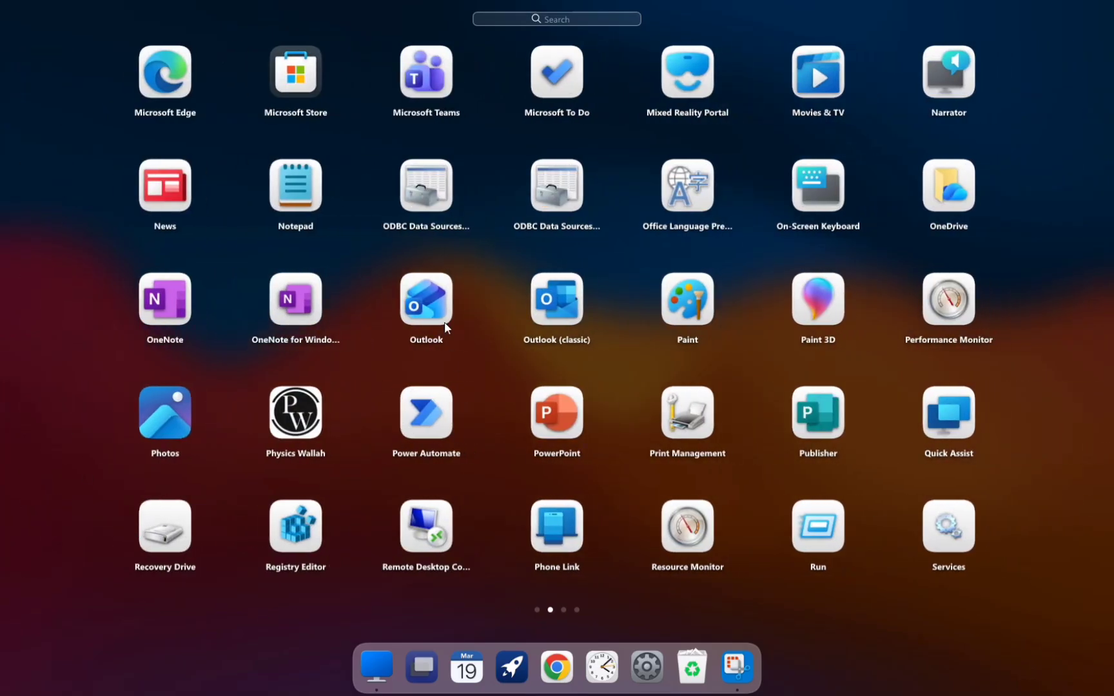
left_click_drag(557, 527, 576, 683)
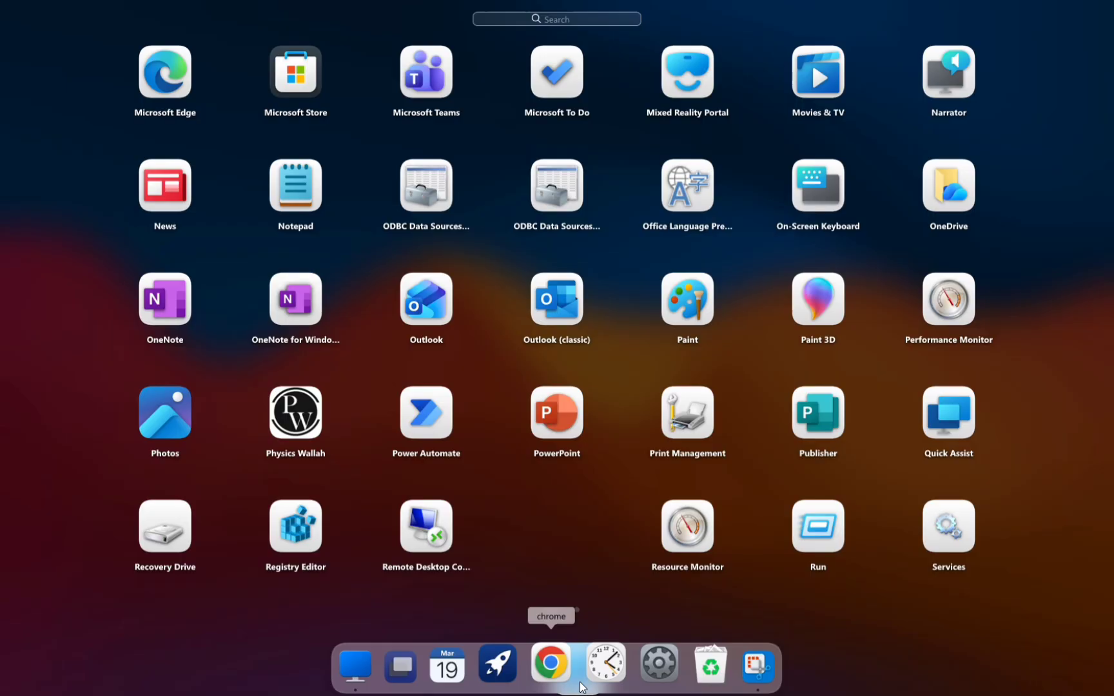
left_click(583, 604)
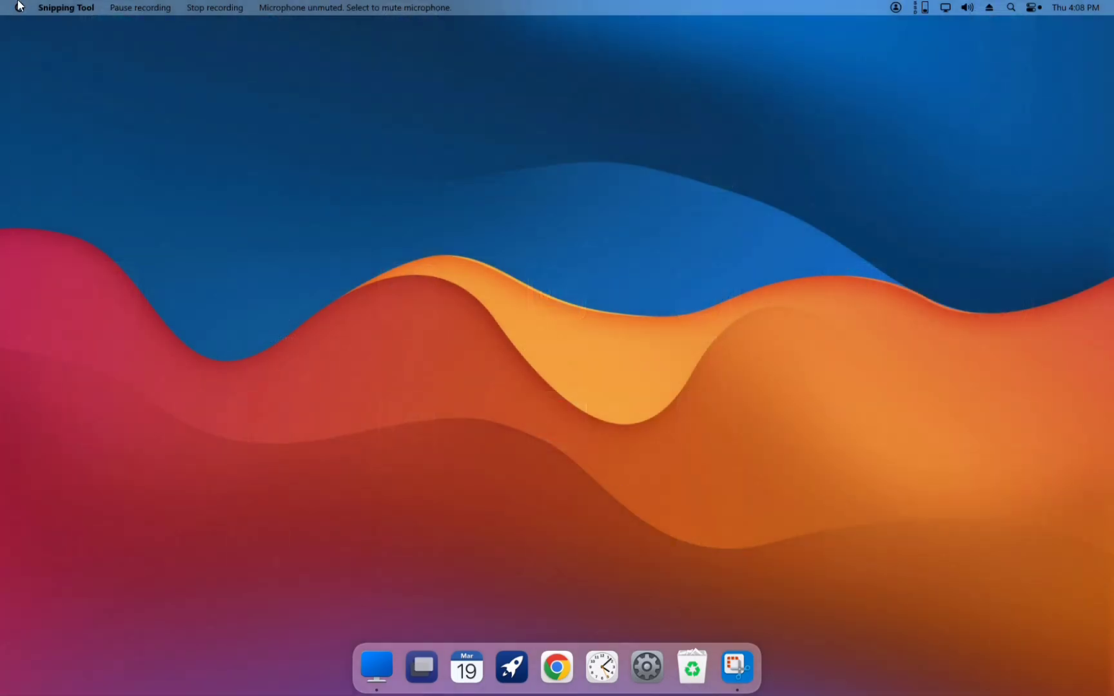